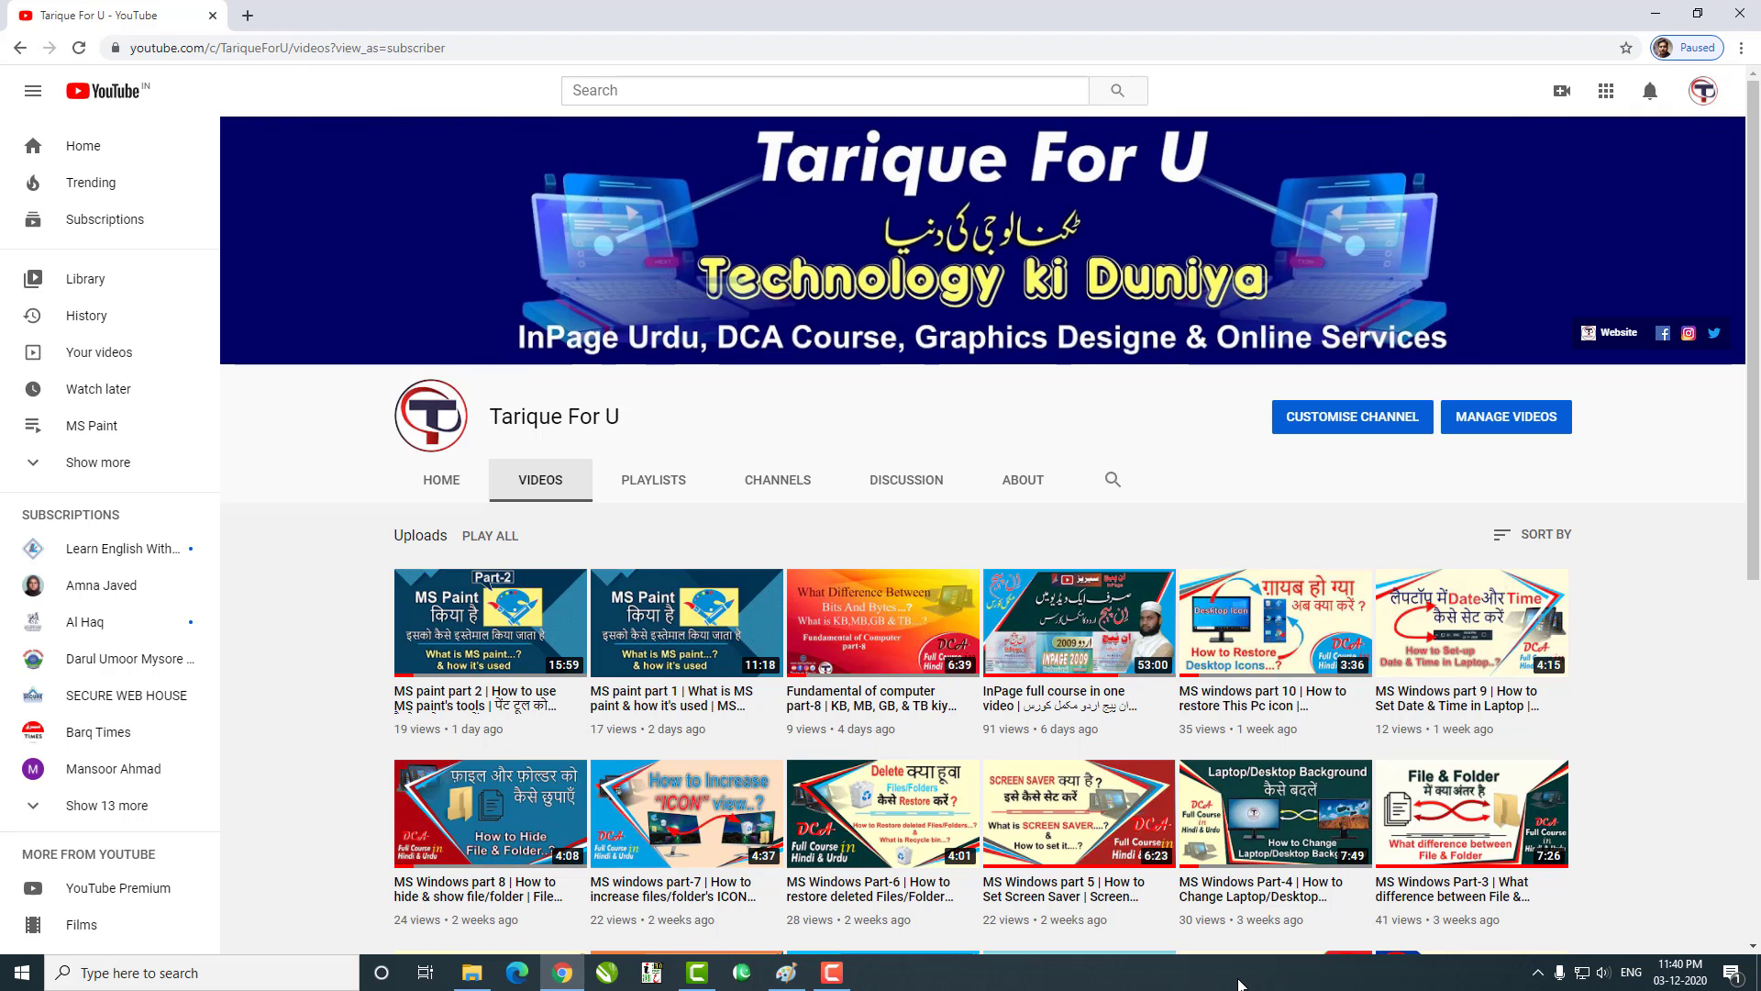
# Switch to Paint and draw a nearly horizontal yellow line across the full canvas width, about 210 px from the upper edge
pyautogui.click(789, 974)
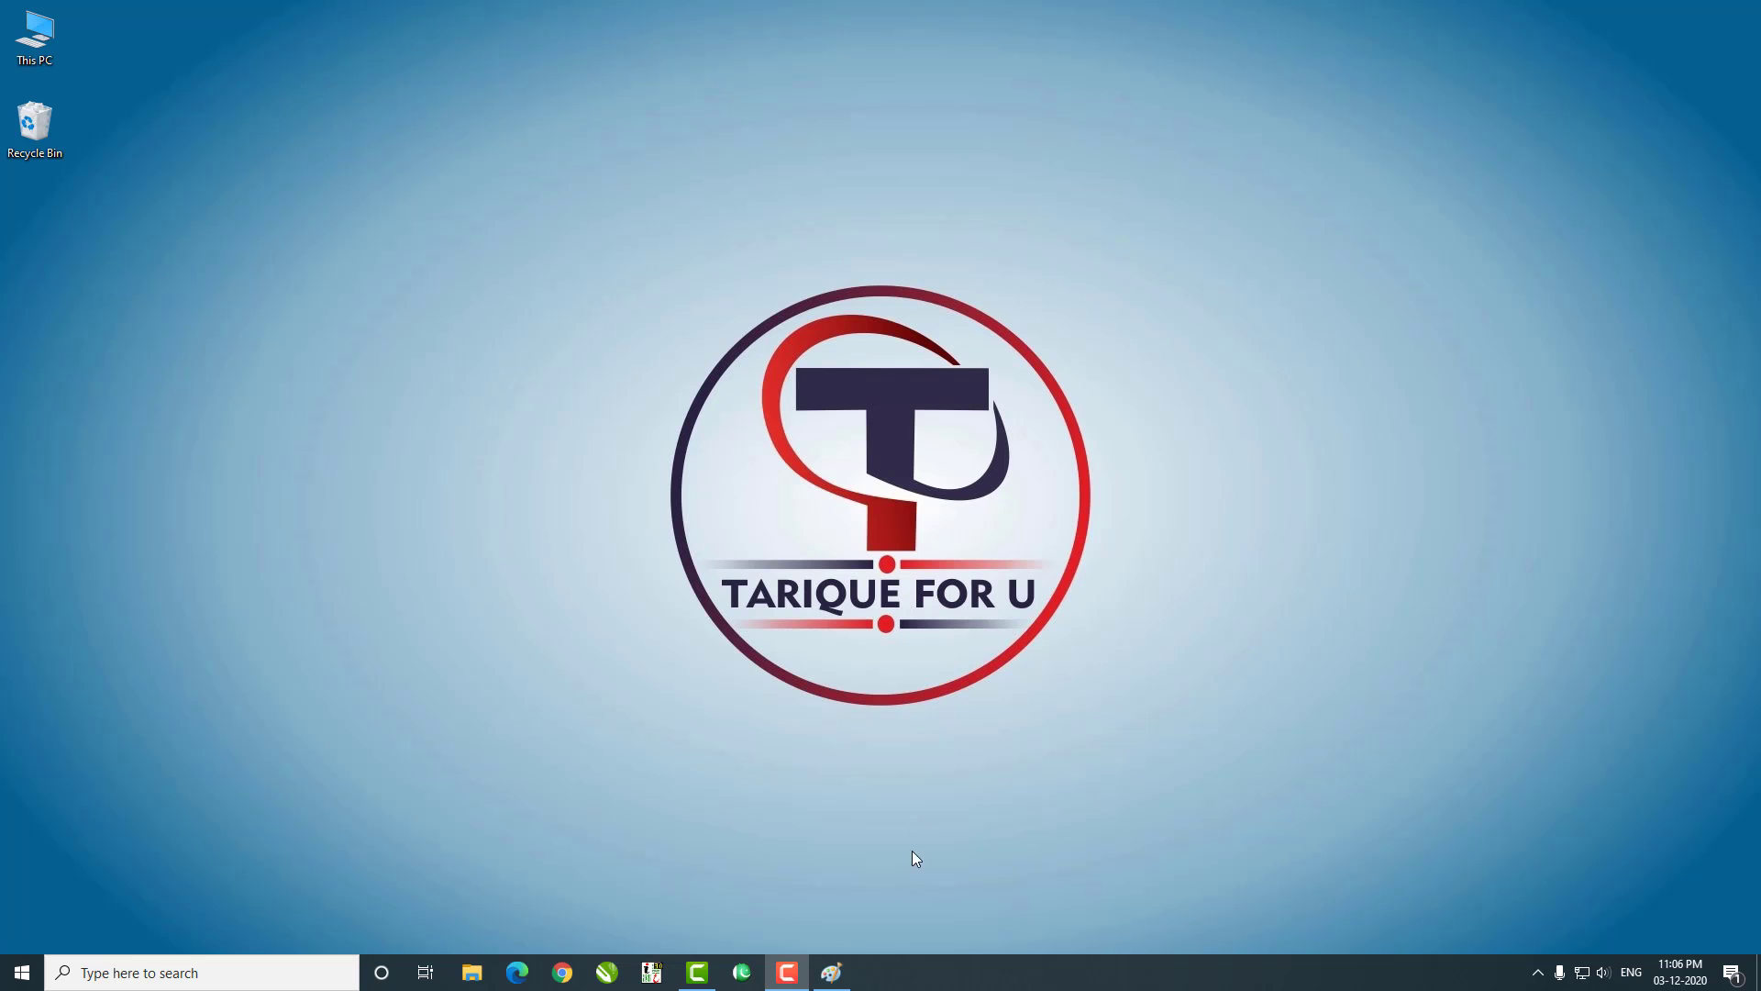
pyautogui.click(831, 972)
pyautogui.moveTo(746, 359); pyautogui.dragTo(631, 360)
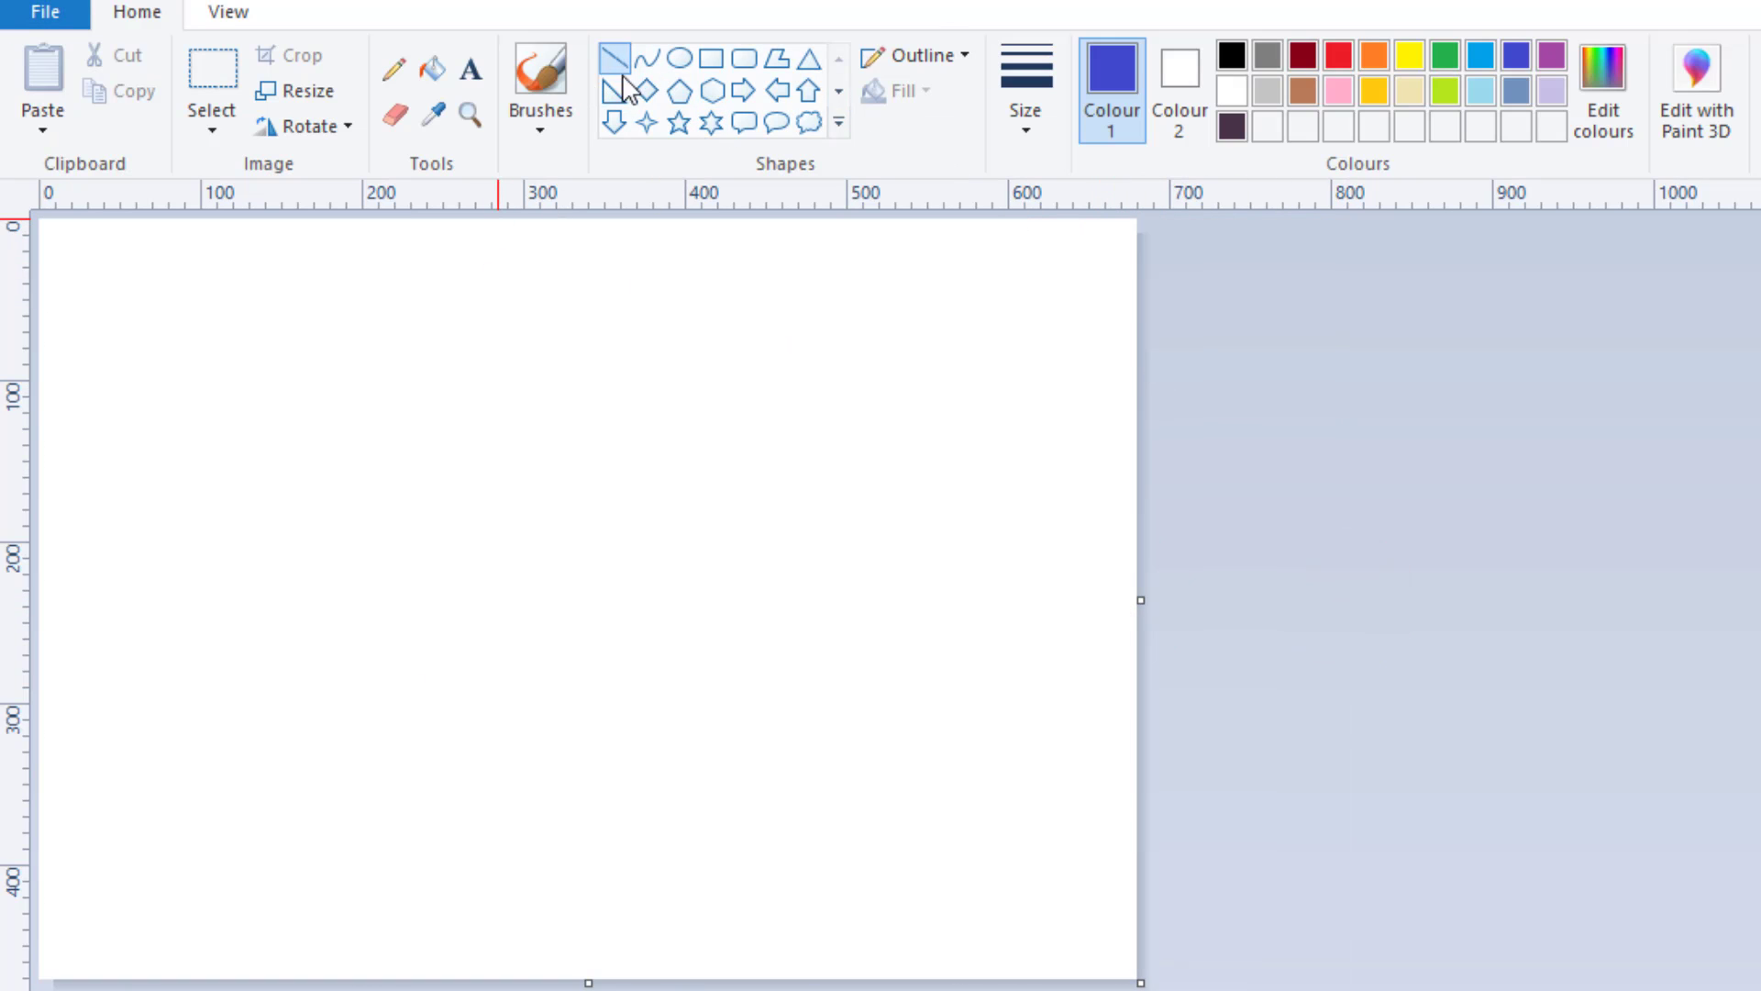
pyautogui.click(1411, 62)
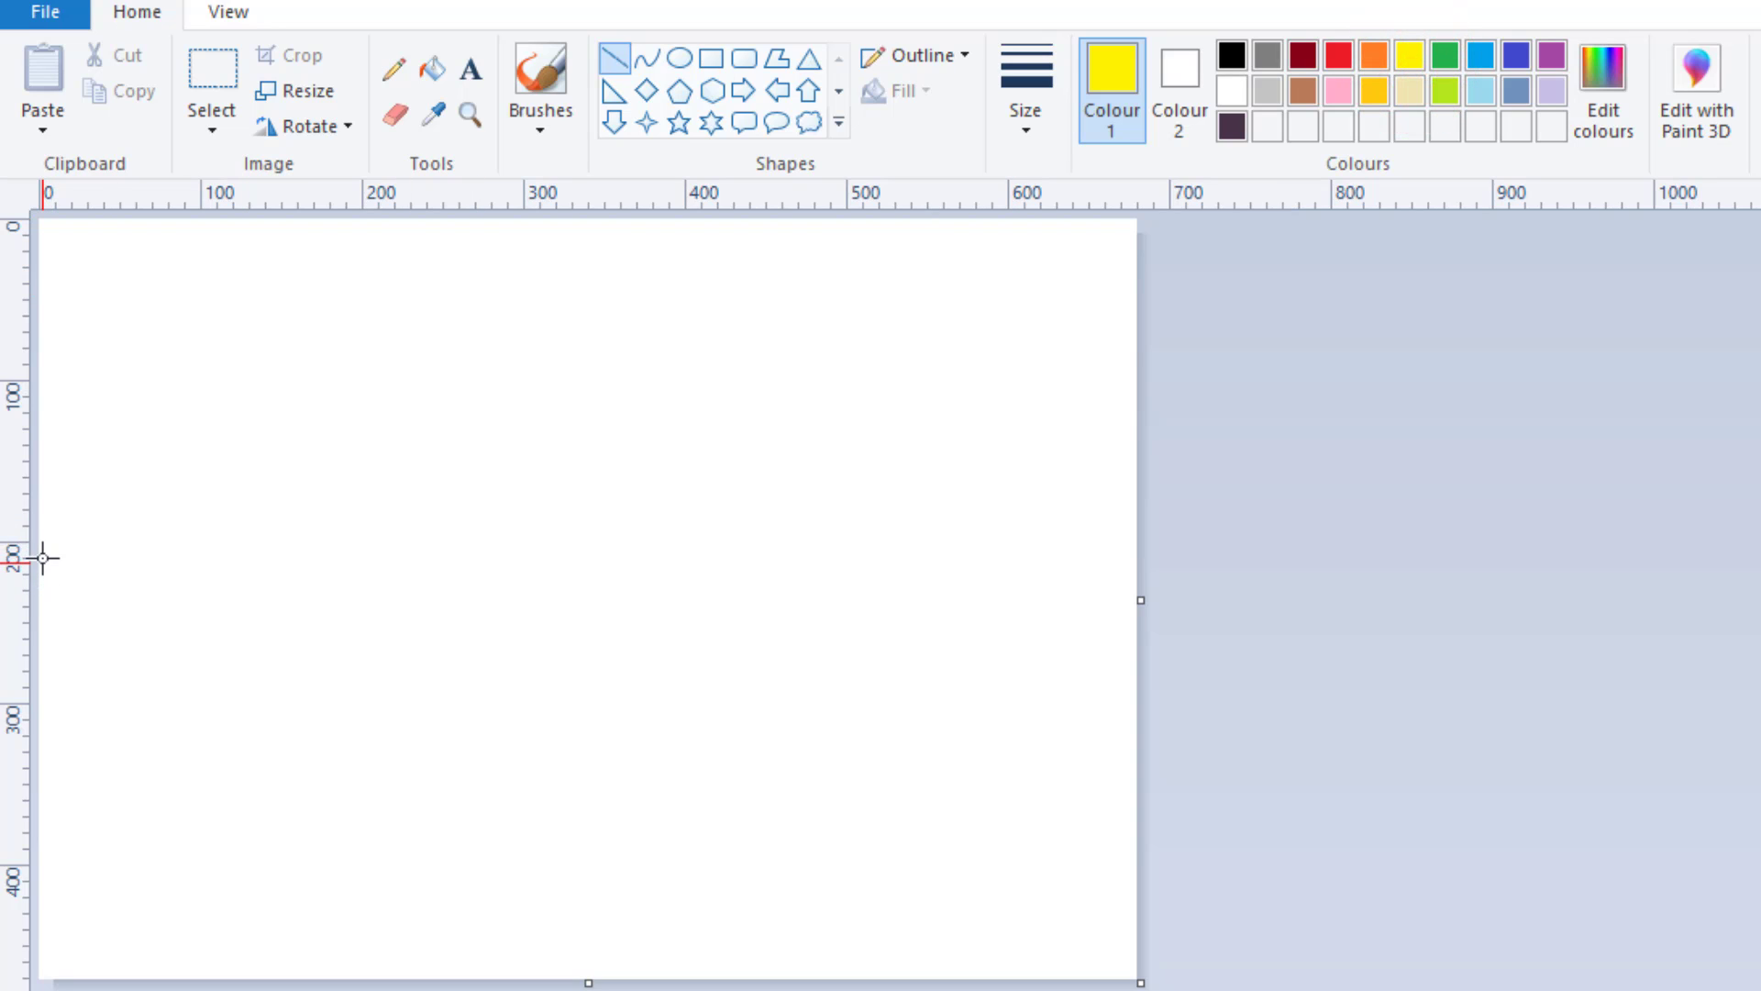
pyautogui.moveTo(42, 557); pyautogui.dragTo(1137, 542)
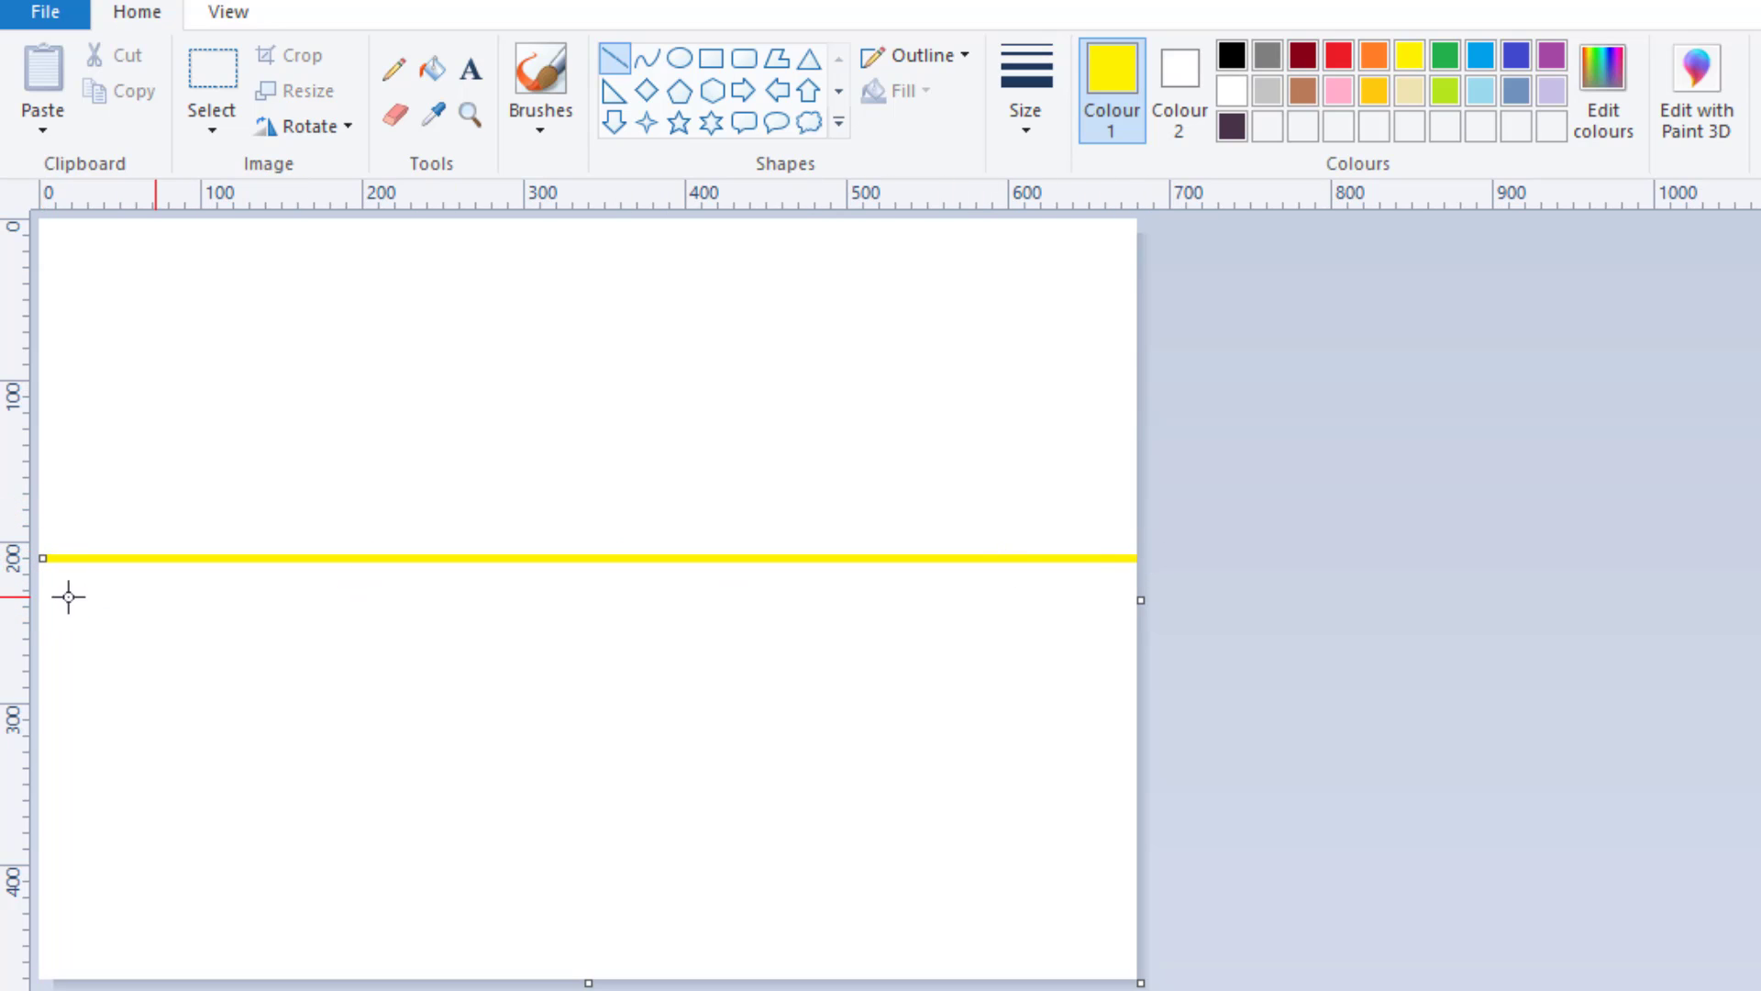
pyautogui.moveTo(42, 557); pyautogui.dragTo(42, 564)
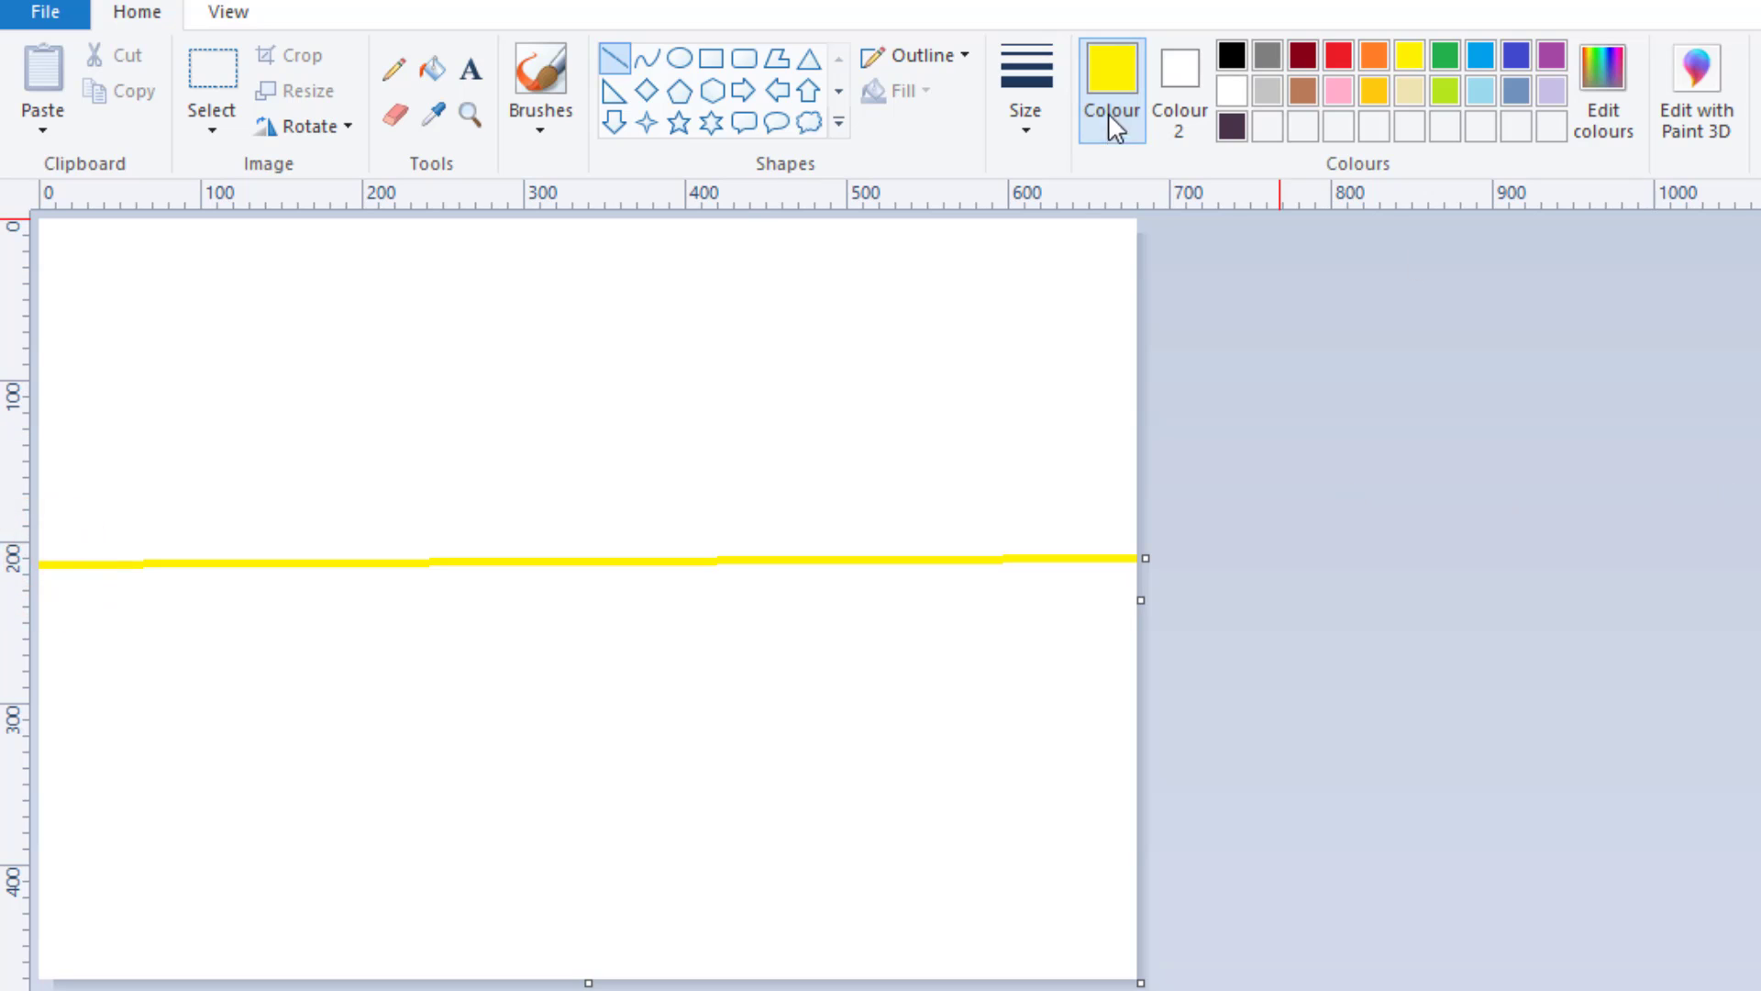
# Draw a slanted yellow line from the canvas's right edge down to the horizontal line and fill the wedge between them with pale yellow
pyautogui.click(1417, 57)
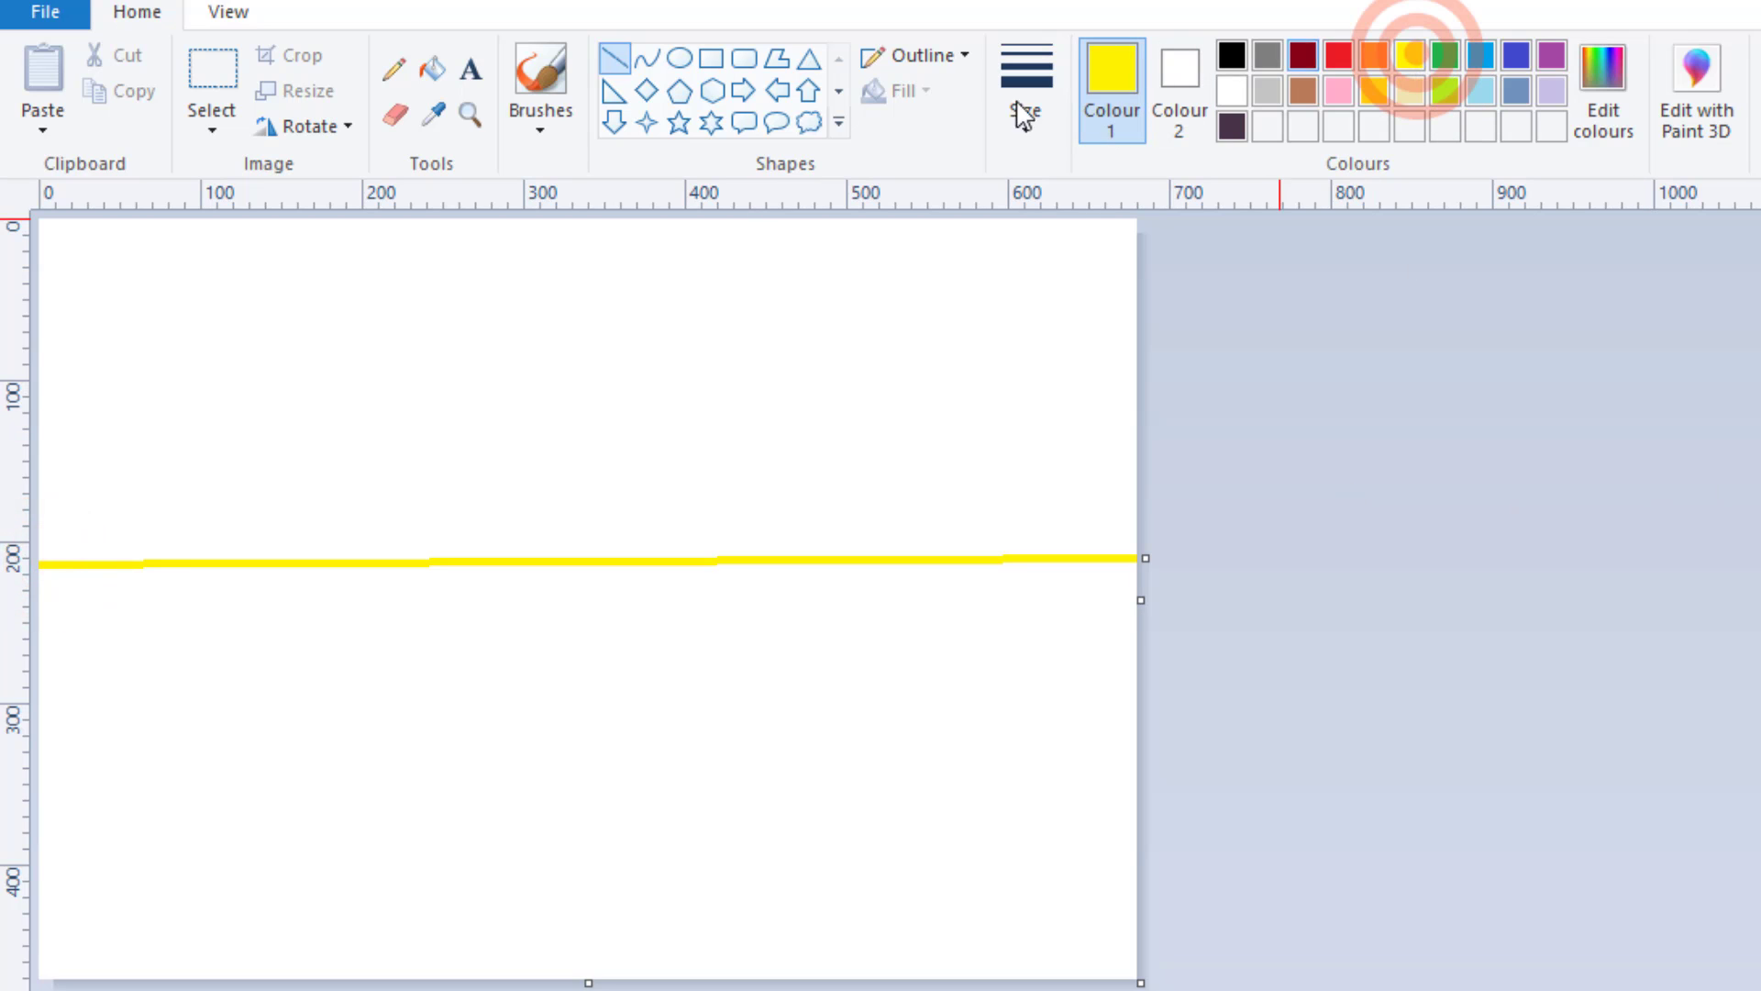
pyautogui.moveTo(1136, 386); pyautogui.dragTo(316, 560)
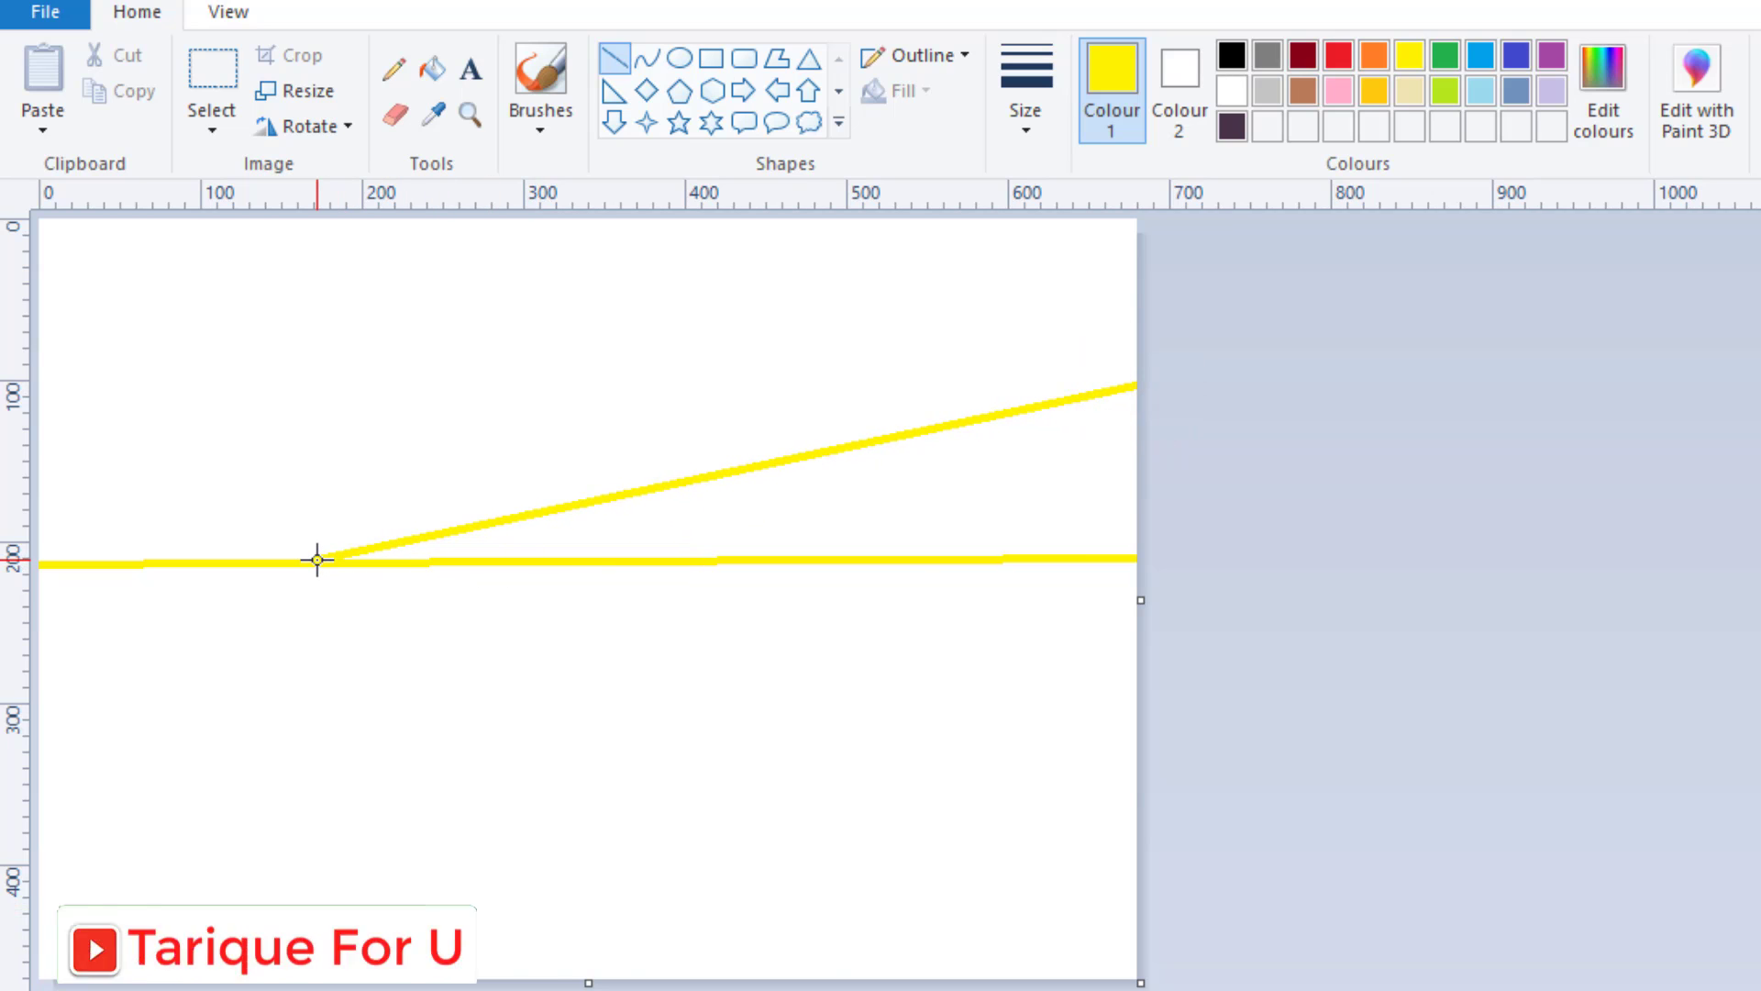
pyautogui.click(1133, 387)
pyautogui.moveTo(1133, 387); pyautogui.dragTo(1136, 403)
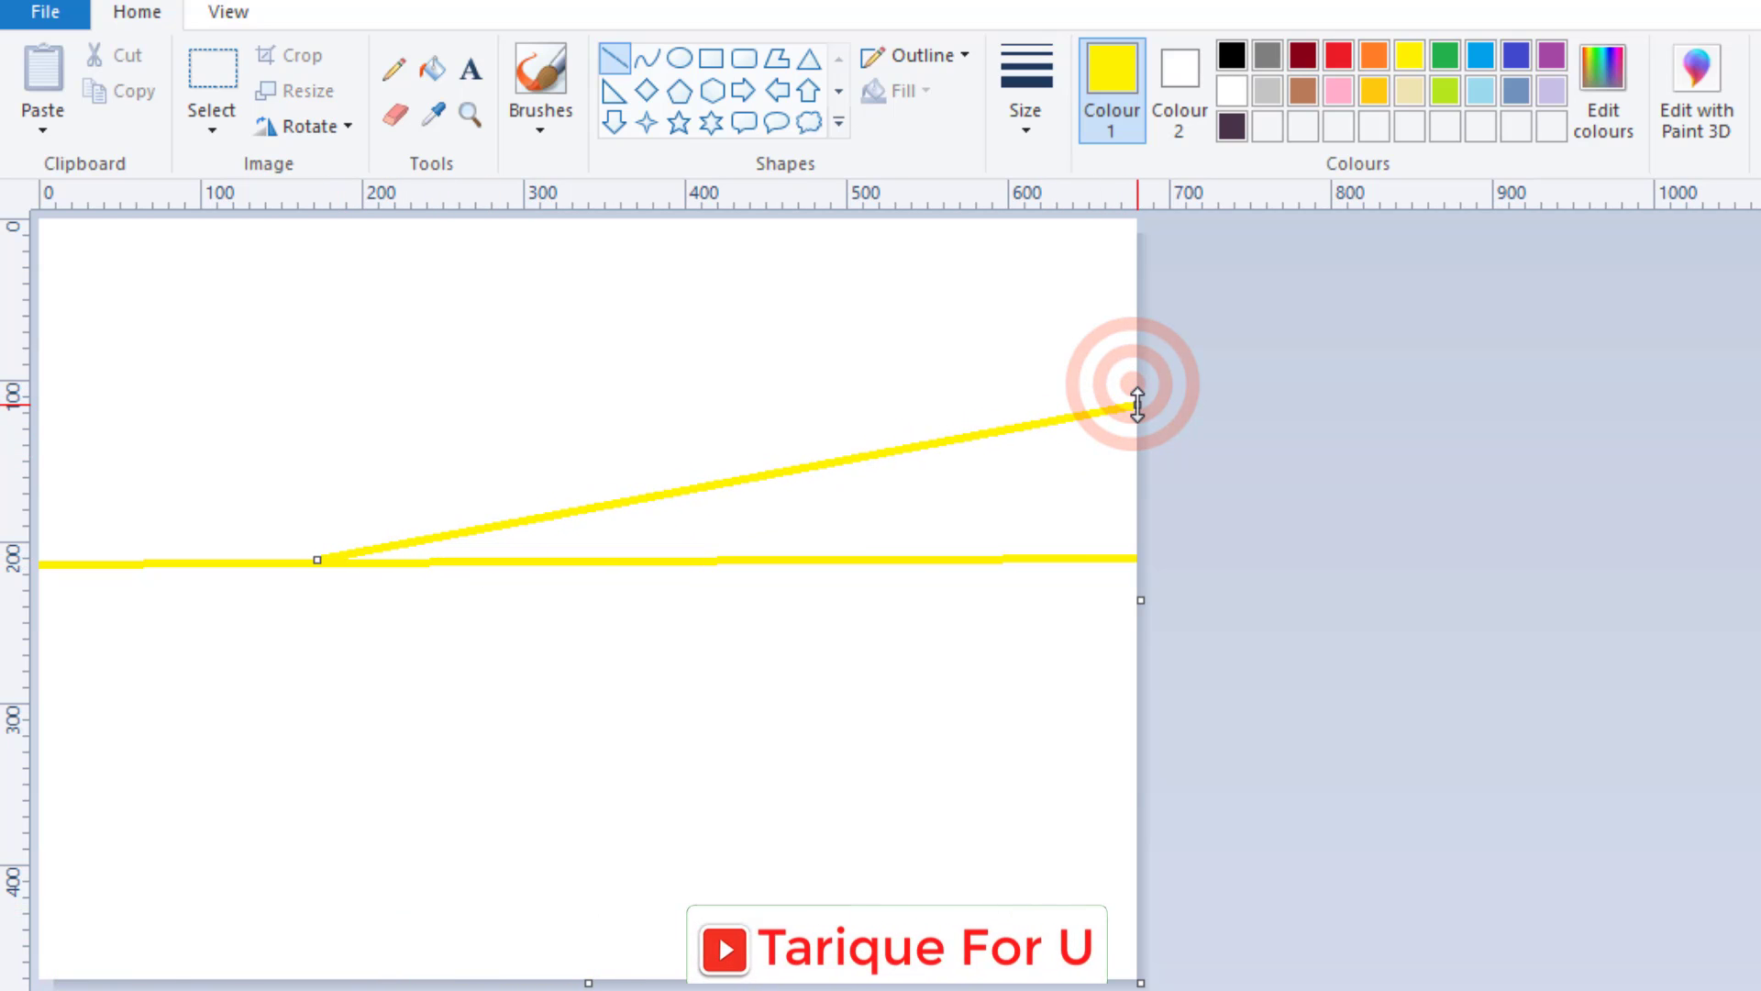
pyautogui.click(430, 69)
pyautogui.click(1042, 464)
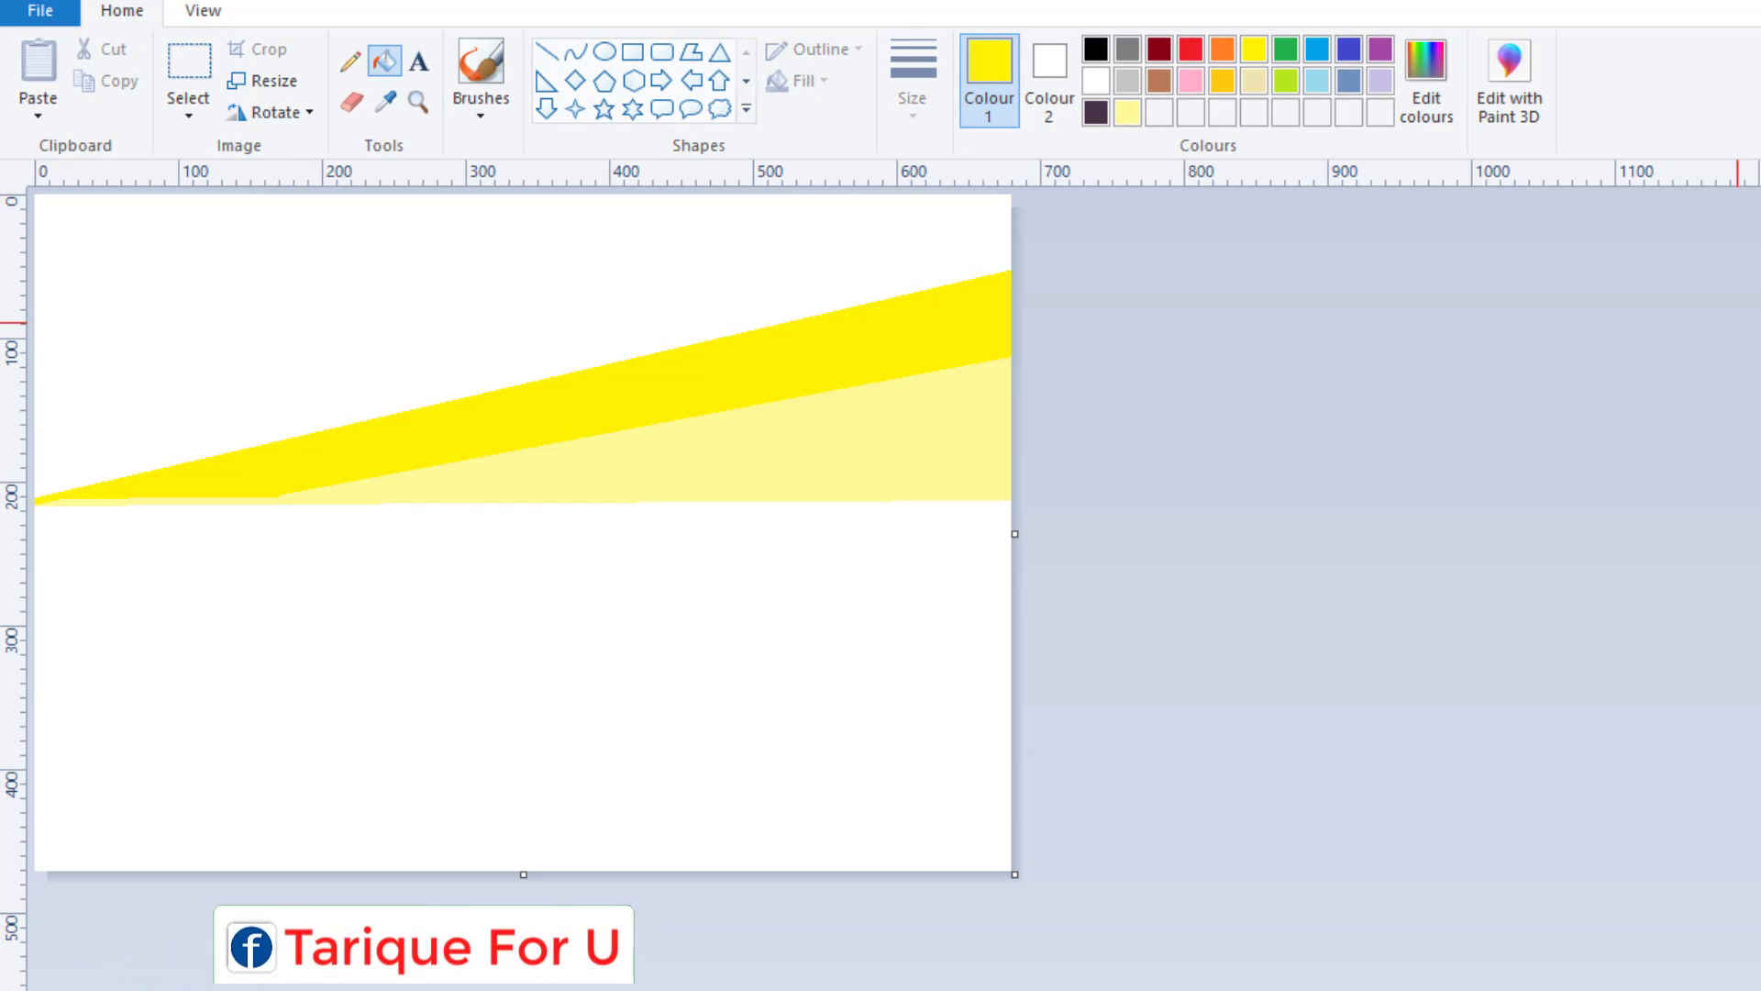
# Draw a red slanted line above the yellow band and fill the area between them with red
pyautogui.click(546, 52)
pyautogui.click(1191, 49)
pyautogui.moveTo(1012, 198)
pyautogui.mouseDown()
pyautogui.moveTo(32, 416)
pyautogui.moveTo(1012, 262)
pyautogui.mouseUp()
pyautogui.click(385, 61)
pyautogui.click(275, 410)
# Add slanted turquoise and dark blue bands above the red band using lines and the fill tool
pyautogui.click(547, 51)
pyautogui.click(1348, 48)
pyautogui.click(385, 61)
pyautogui.click(458, 247)
# Define a navy colour with Red 1, Green 6, Blue 78 and fill the remaining upper-left corner with it
pyautogui.click(1427, 79)
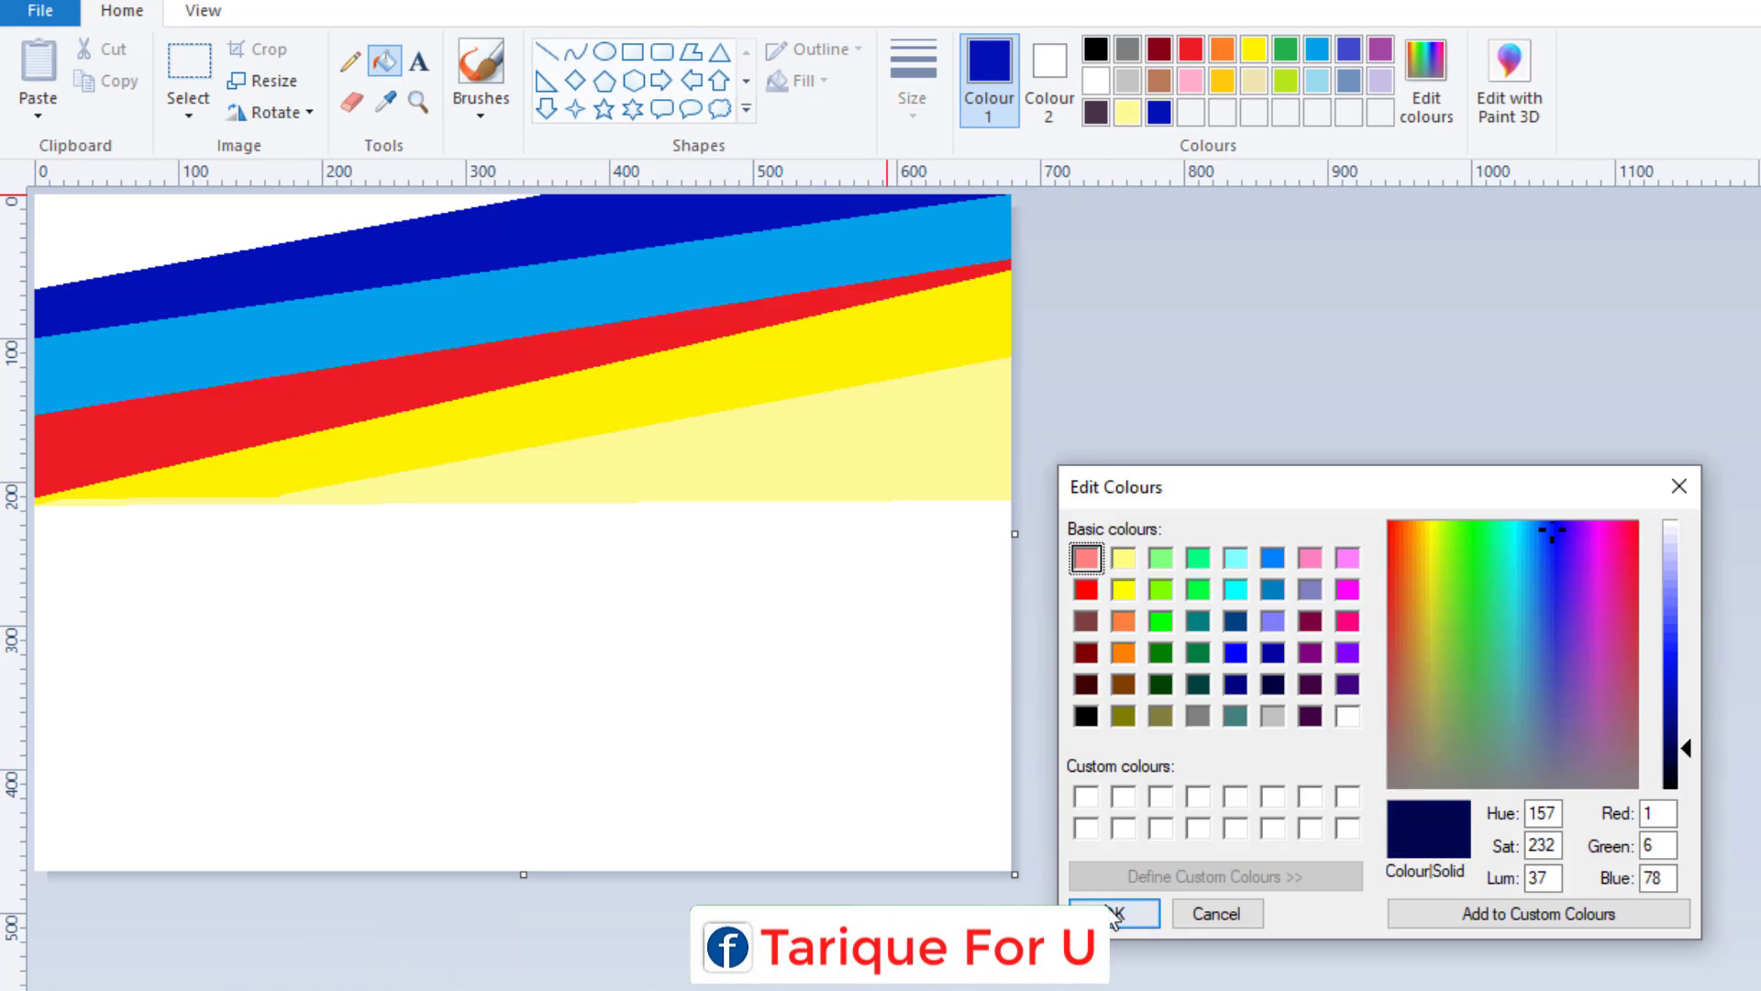
pyautogui.click(1112, 914)
pyautogui.click(202, 225)
# Draw a light turquoise horizontal line across the lower canvas and a slanted line rising from it to the right edge
pyautogui.click(547, 51)
pyautogui.moveTo(34, 724); pyautogui.dragTo(1013, 722)
pyautogui.hotkey('ctrl', 'z')
pyautogui.click(546, 51)
pyautogui.moveTo(385, 722); pyautogui.dragTo(1038, 543)
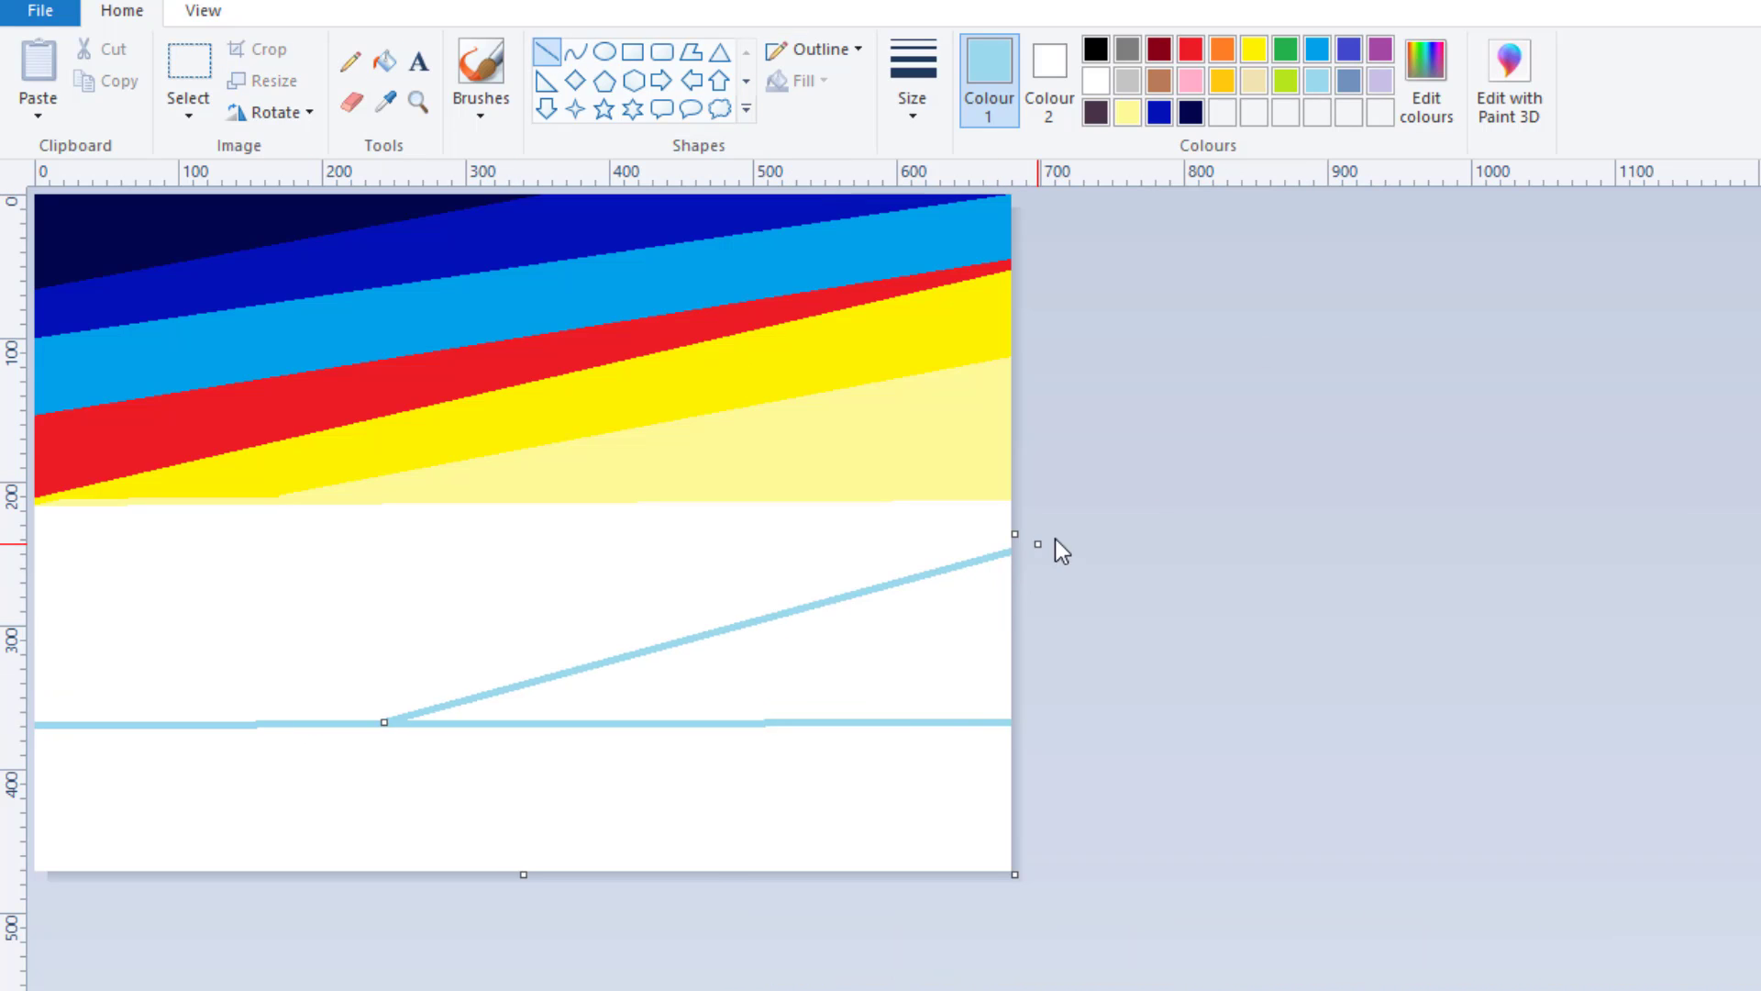
# Fill the slanted areas above the lower horizontal line with light turquoise, a very pale custom blue and turquoise
pyautogui.click(385, 61)
pyautogui.click(1427, 79)
pyautogui.click(546, 51)
pyautogui.click(1427, 80)
pyautogui.click(1112, 913)
pyautogui.click(1316, 48)
pyautogui.click(183, 597)
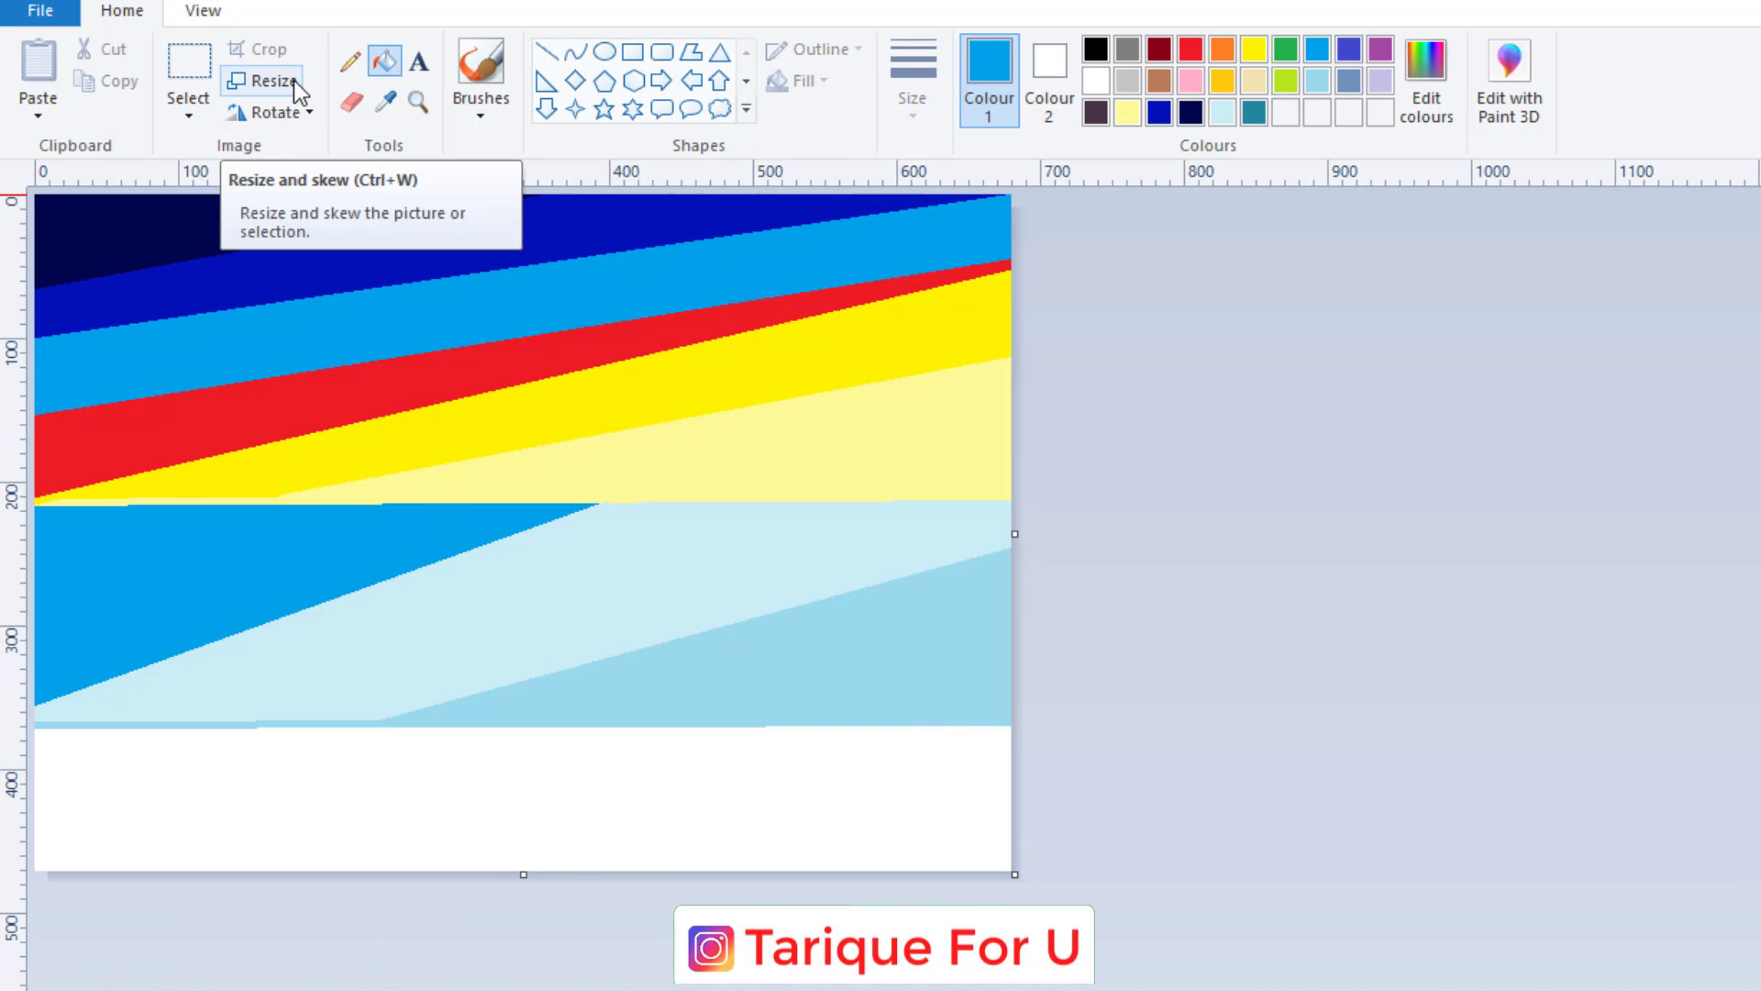
# Resize the picture to 1 pixel wide, with the aspect ratio unlocked
pyautogui.click(293, 80)
pyautogui.click(318, 183)
pyautogui.click(181, 346)
pyautogui.doubleClick(322, 234)
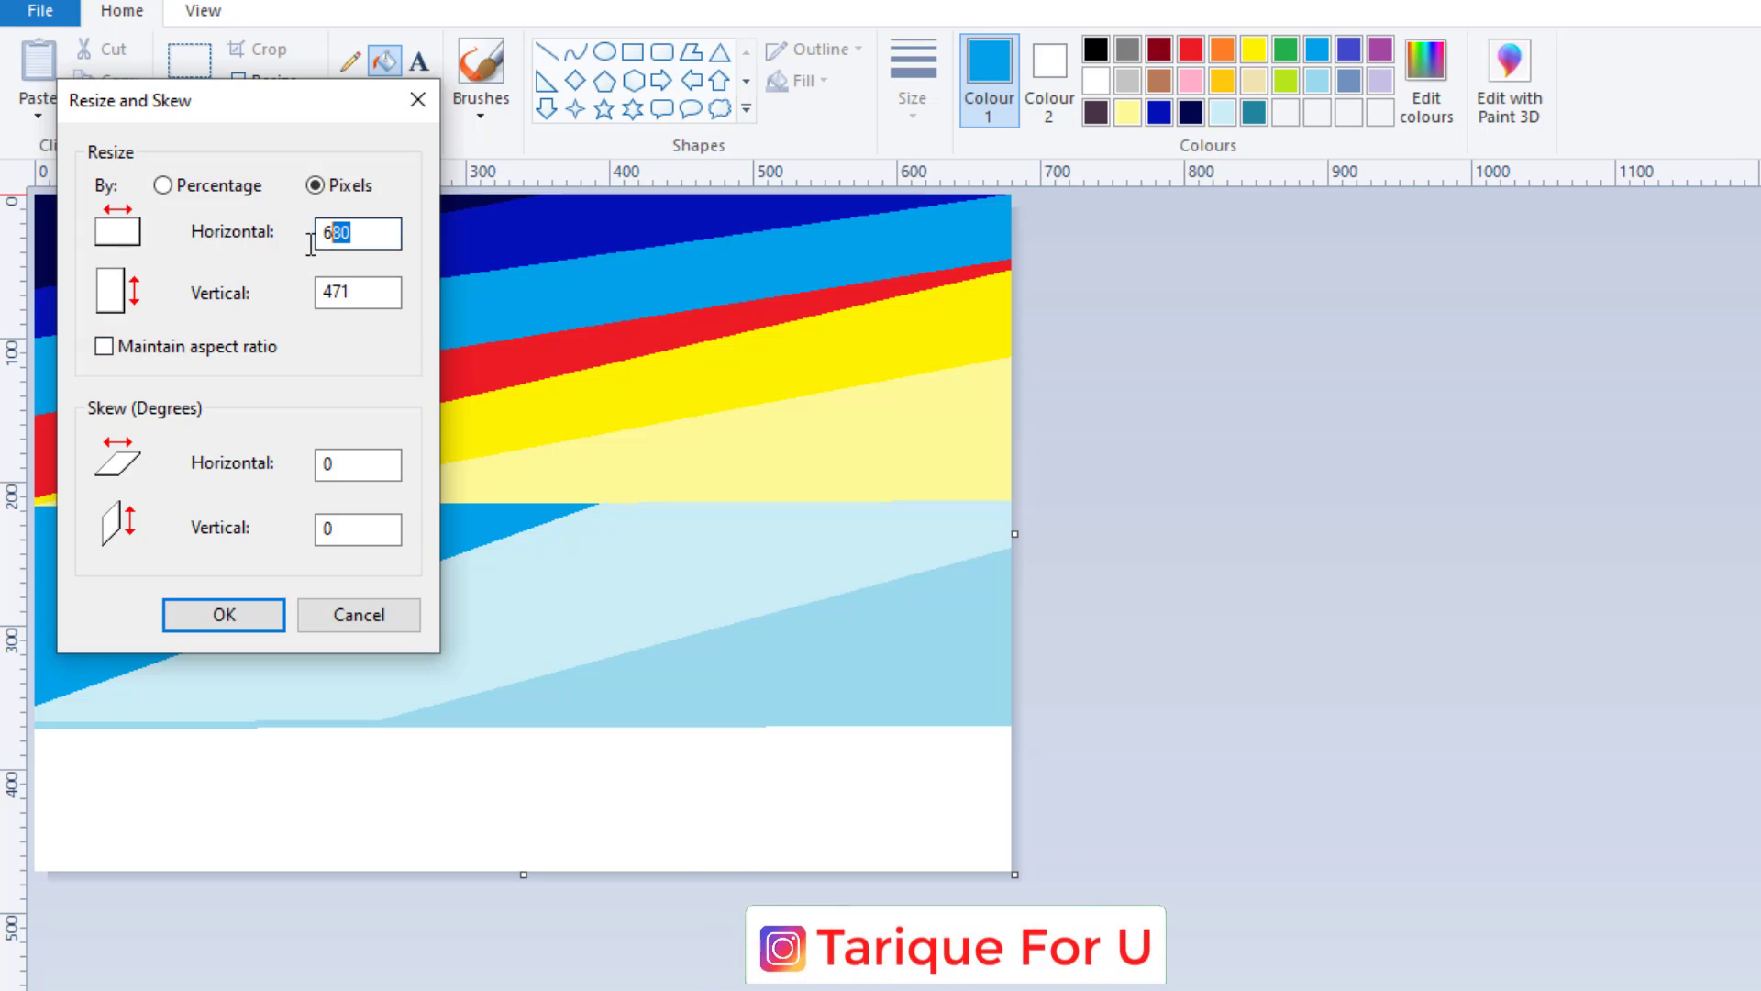
pyautogui.write('1')
pyautogui.click(224, 614)
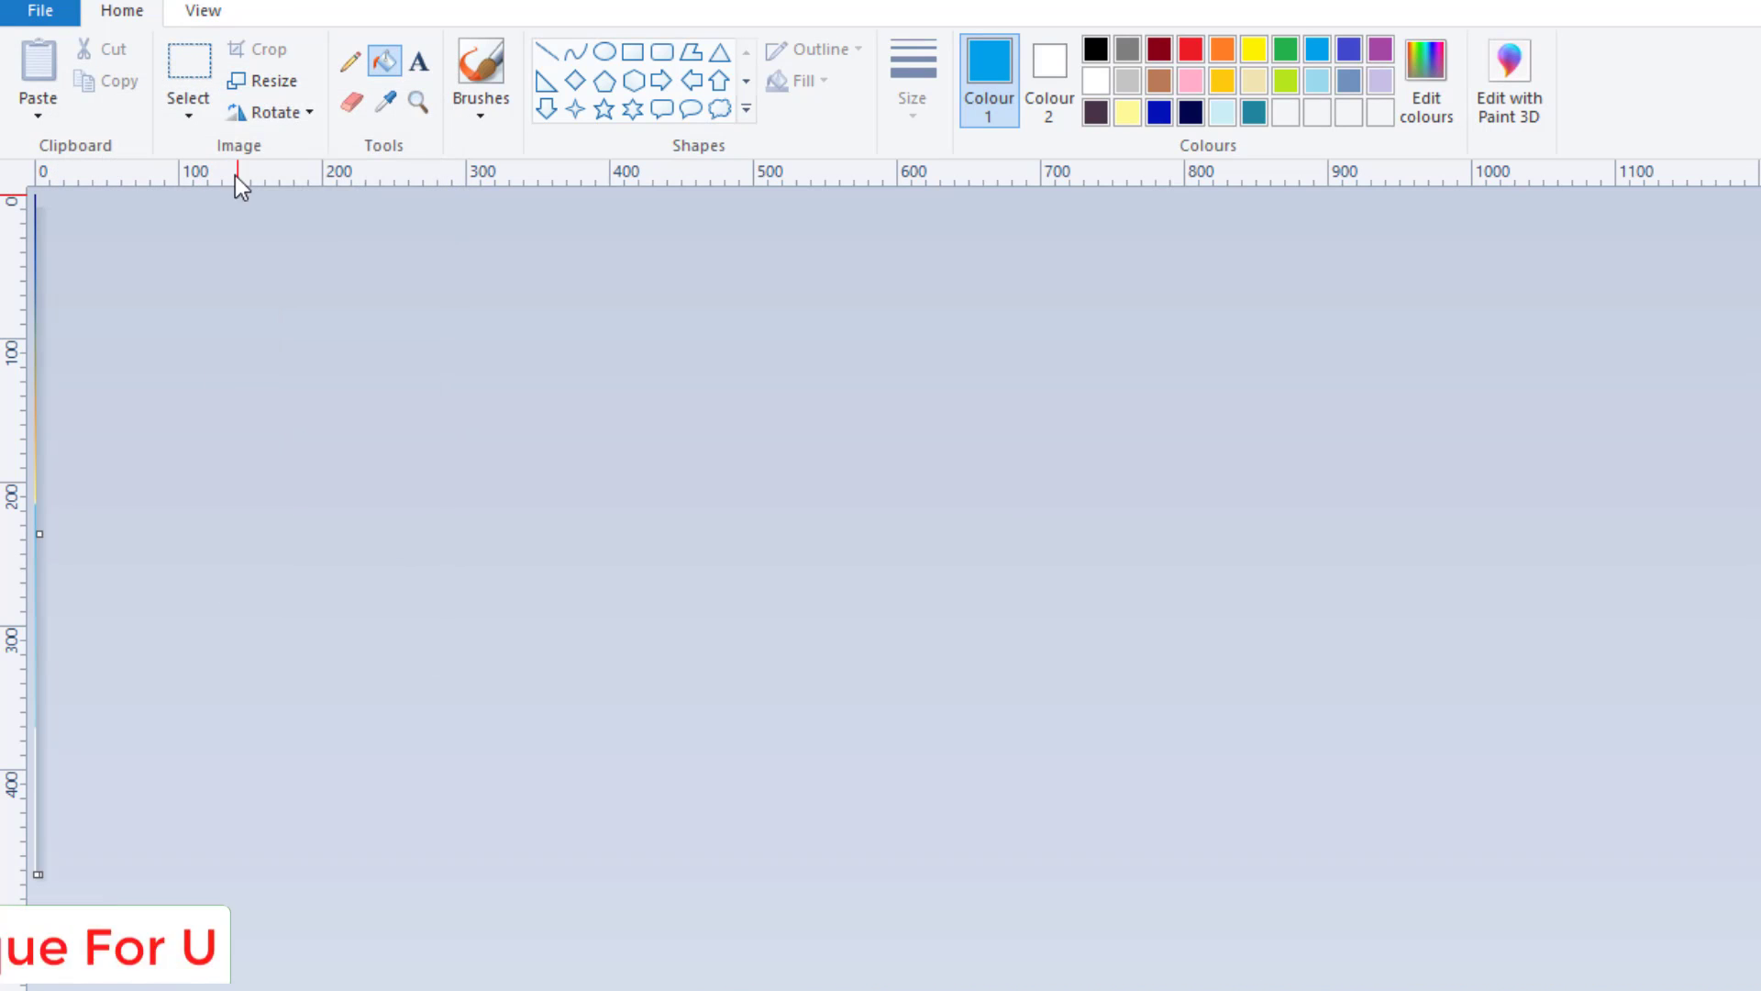
# Widen the picture to 10 pixels, keeping its height by unlocking the aspect ratio
pyautogui.click(294, 80)
pyautogui.click(318, 184)
pyautogui.click(170, 345)
pyautogui.click(358, 234)
pyautogui.write('0')
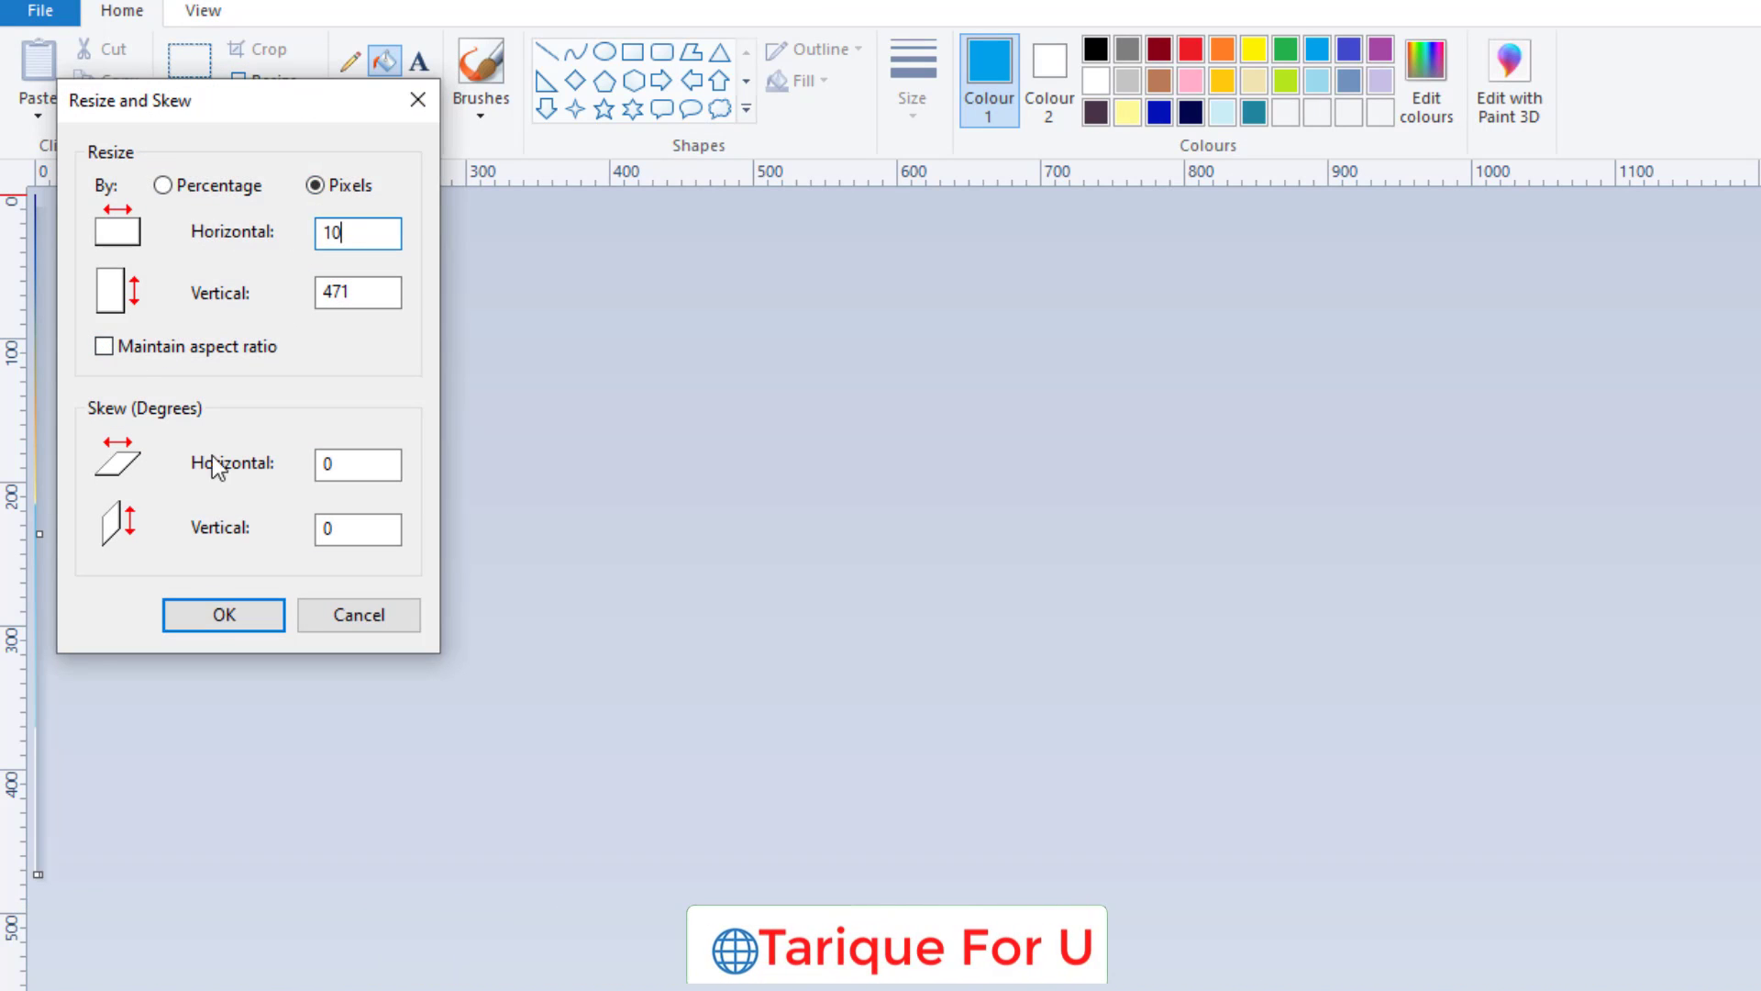
pyautogui.click(221, 615)
# Stretch the picture horizontally to 100 pixels without maintaining the aspect ratio
pyautogui.click(303, 89)
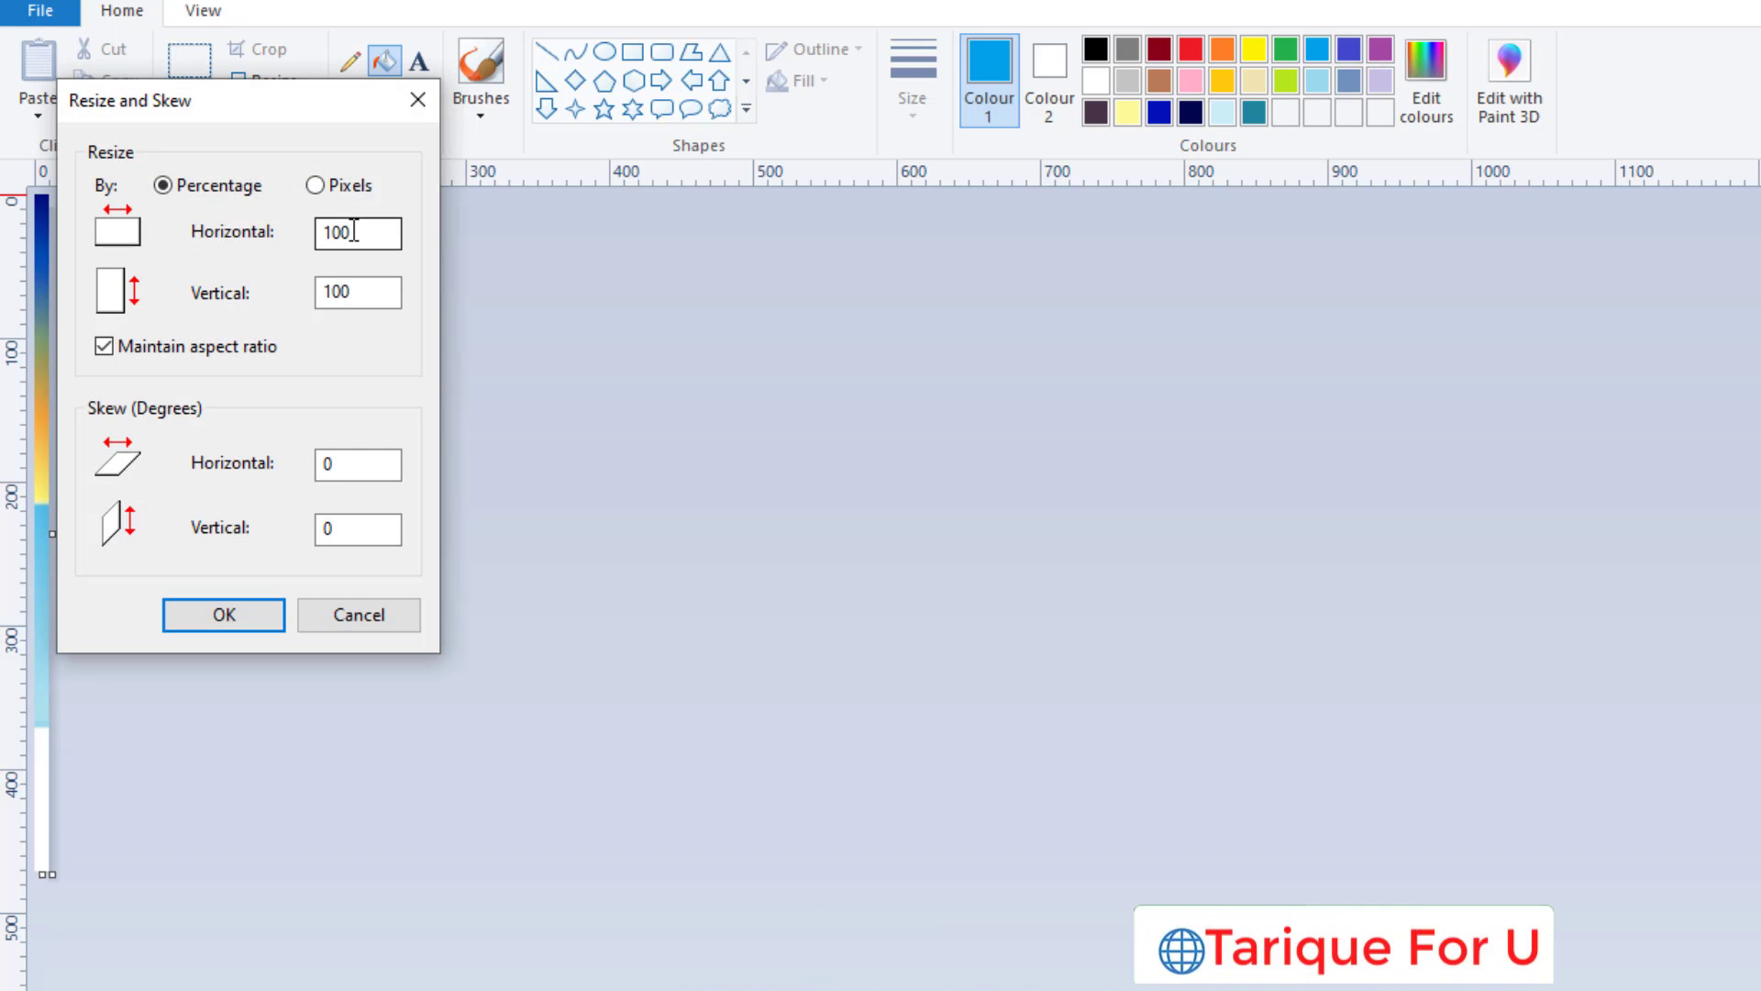
pyautogui.click(317, 184)
pyautogui.click(103, 346)
pyautogui.click(358, 234)
pyautogui.write('0')
pyautogui.click(224, 614)
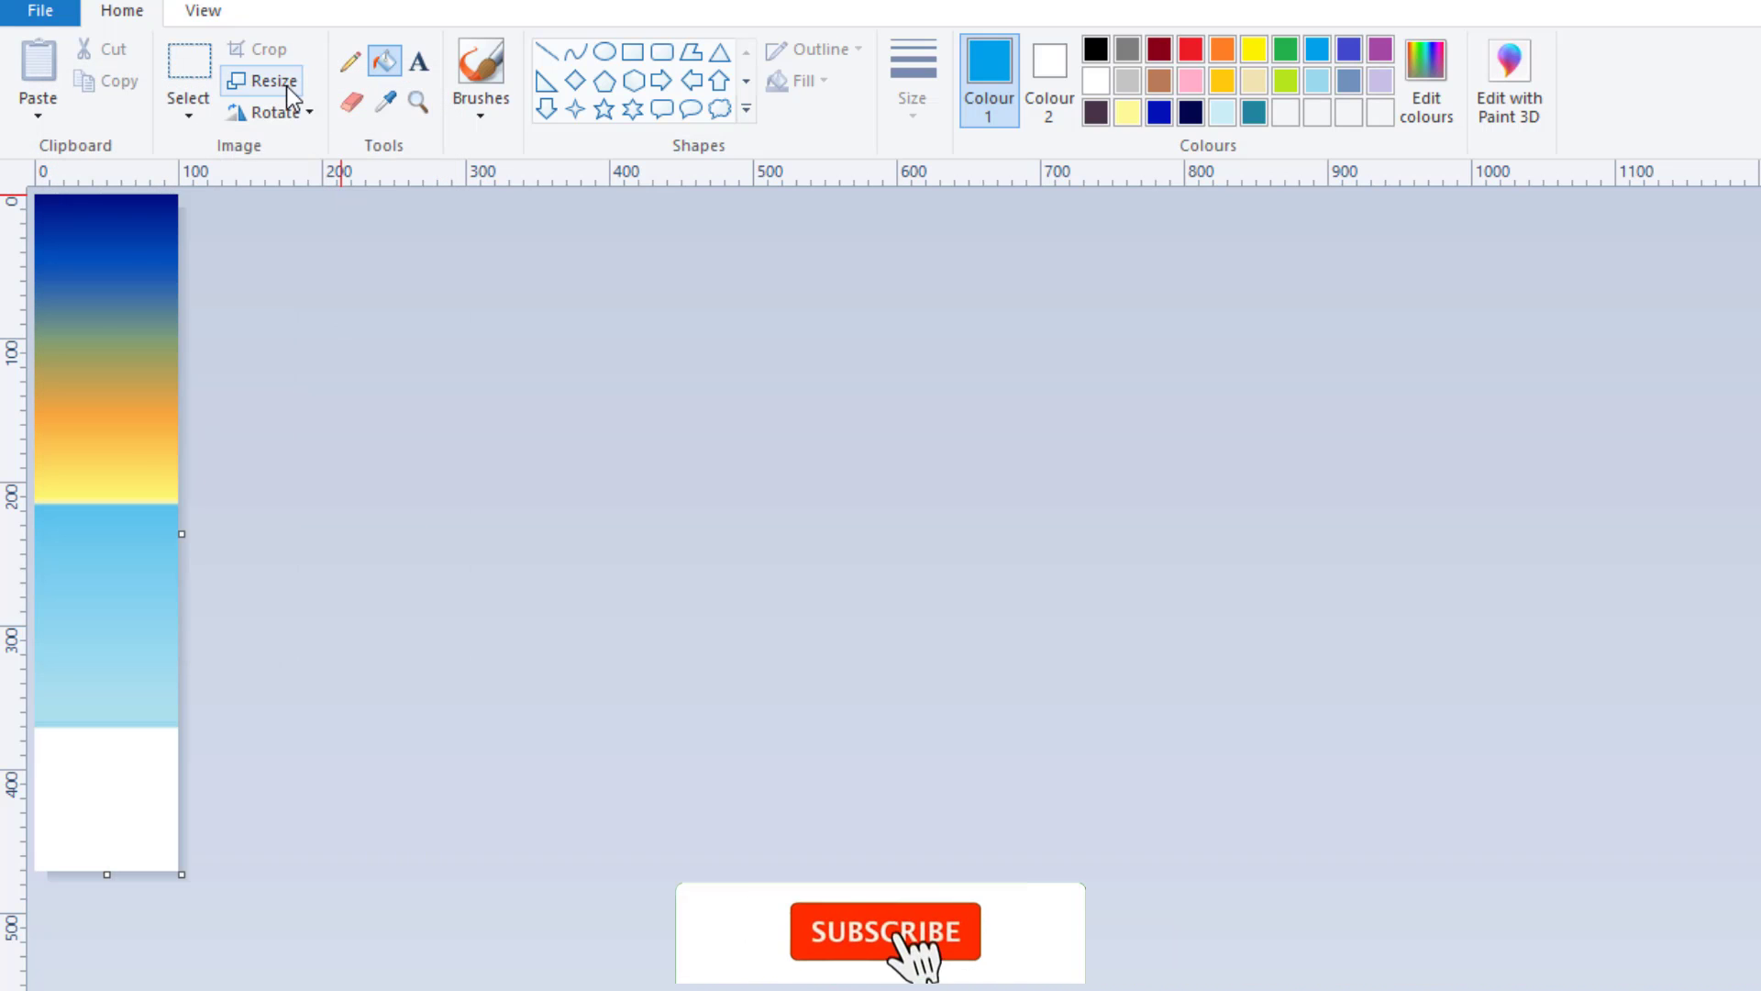
# Resize the picture to 50 by 235 pixels
pyautogui.click(279, 83)
pyautogui.click(318, 183)
pyautogui.moveTo(323, 233); pyautogui.dragTo(343, 233)
pyautogui.write('50')
pyautogui.click(224, 615)
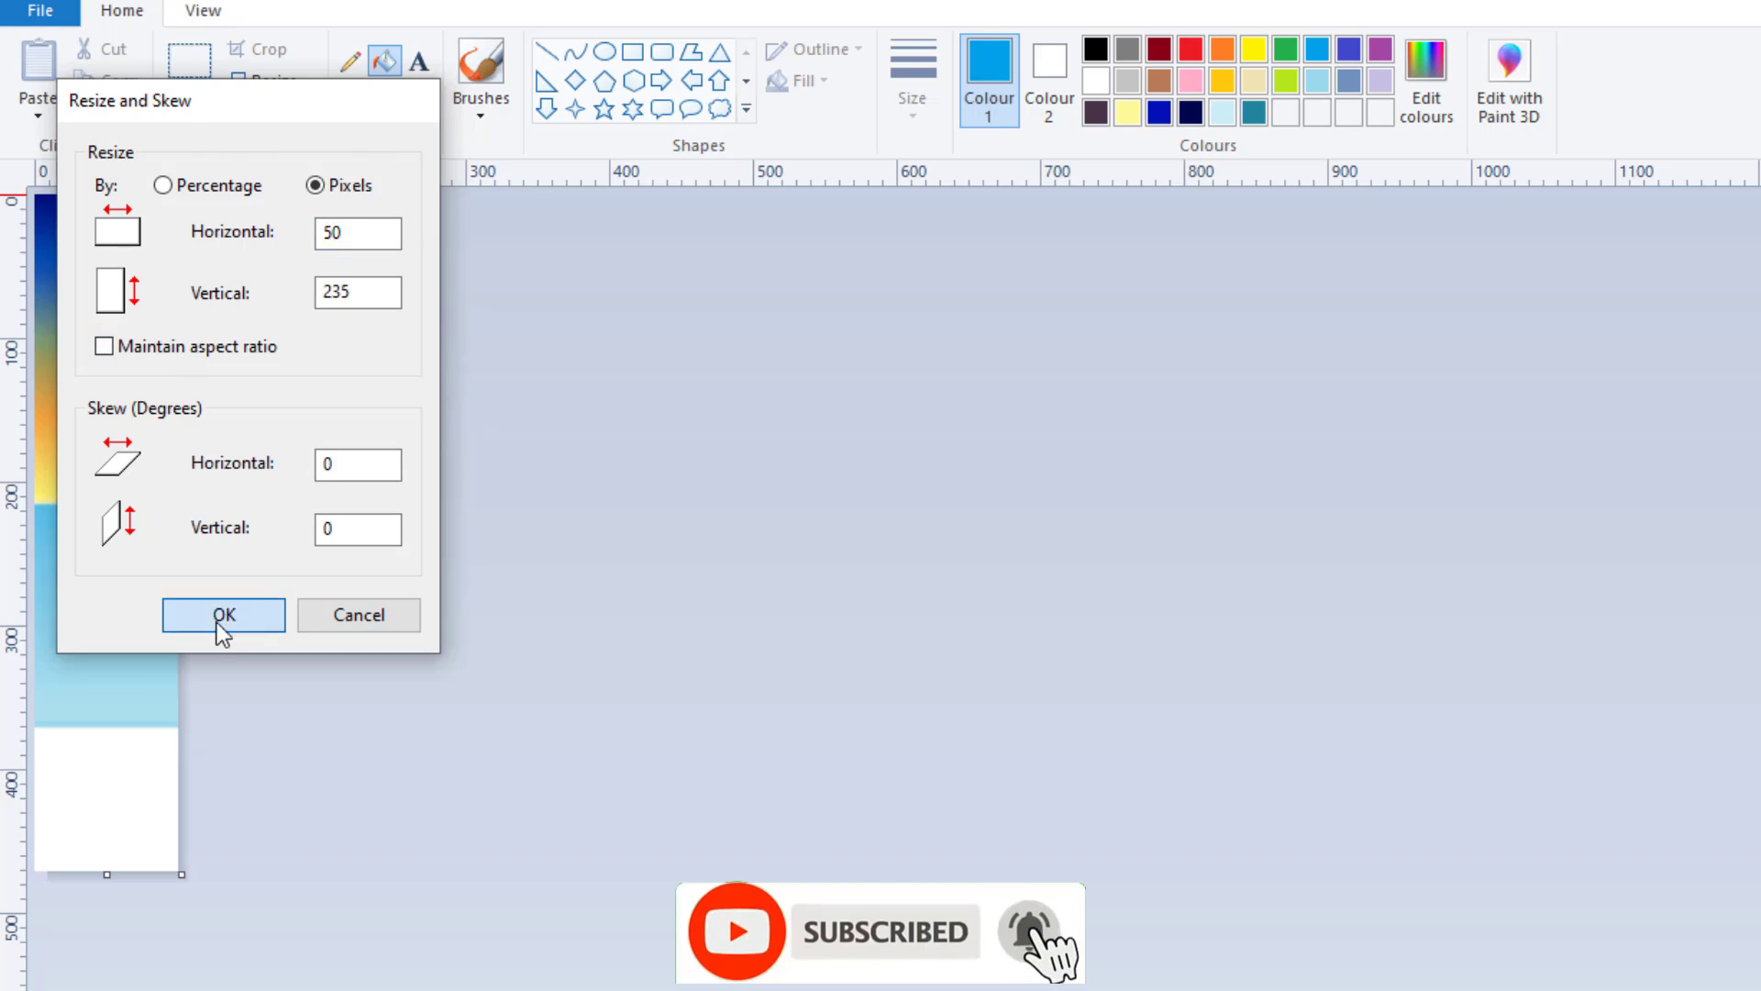
# Stretch the picture to 500 pixels wide, with the aspect ratio unlocked
pyautogui.click(275, 81)
pyautogui.click(103, 346)
pyautogui.click(317, 185)
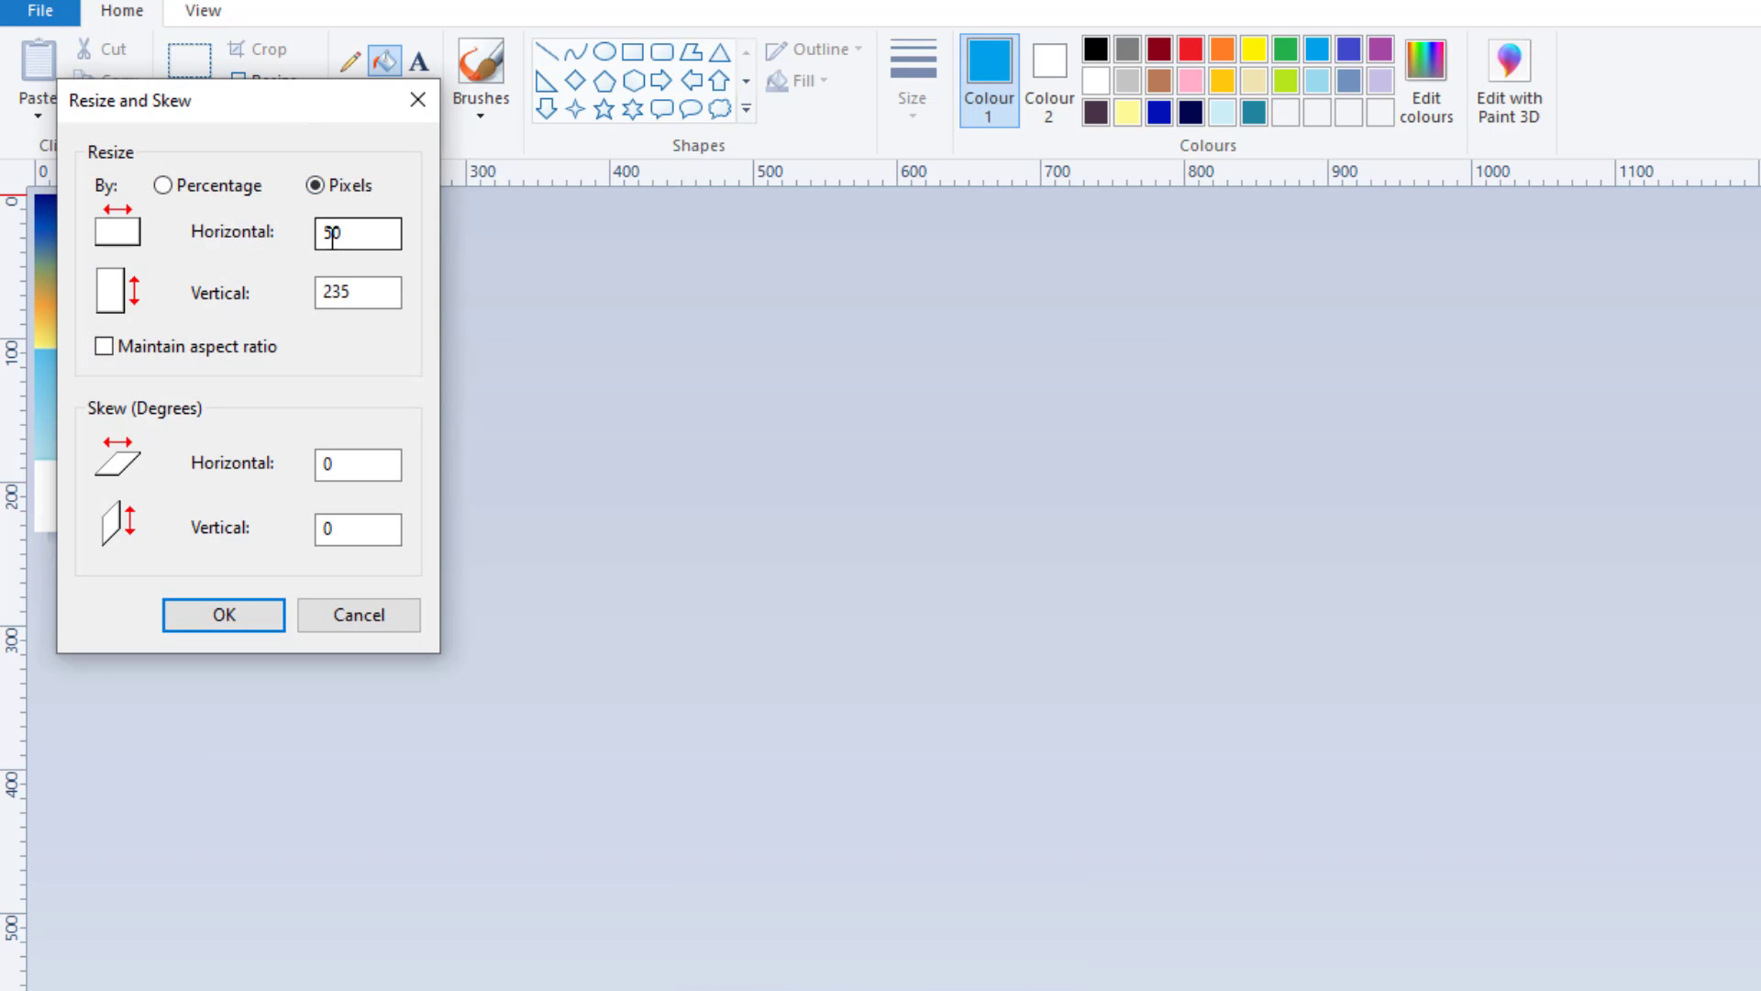
pyautogui.click(345, 233)
pyautogui.write('0')
pyautogui.click(257, 615)
# Stretch the gradient picture horizontally to 800 pixels without maintaining the aspect ratio
pyautogui.click(275, 81)
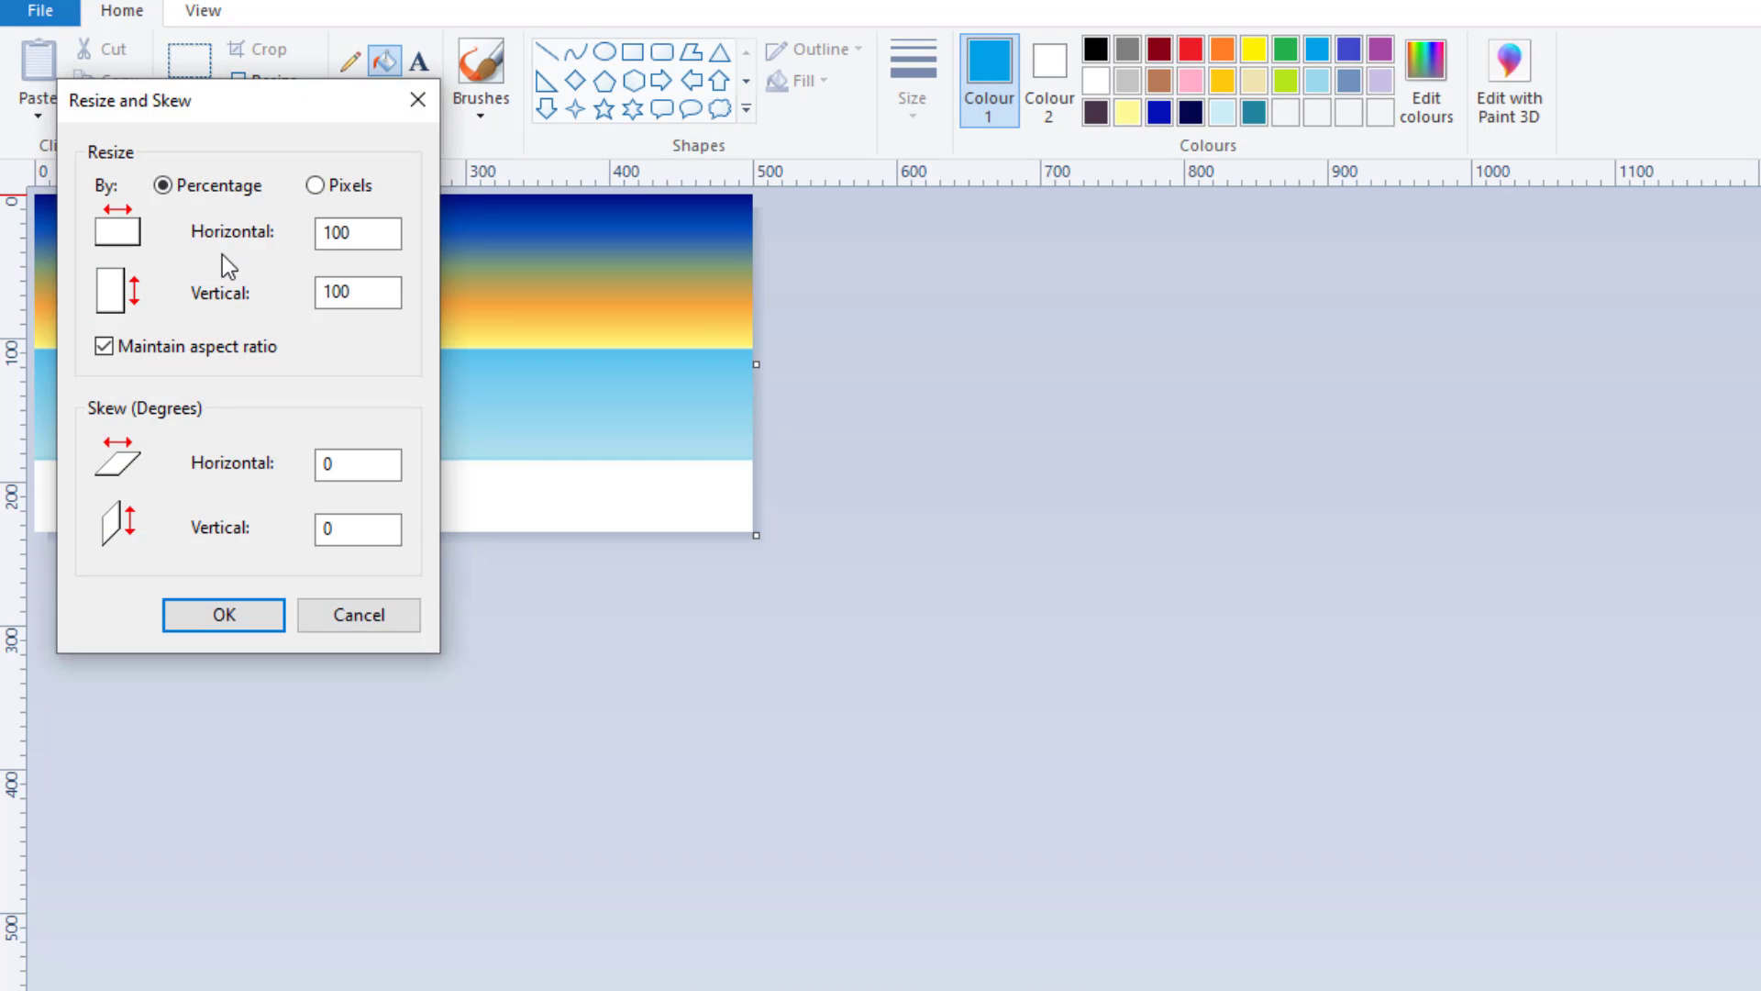
pyautogui.click(317, 185)
pyautogui.click(104, 346)
pyautogui.moveTo(358, 233); pyautogui.dragTo(310, 239)
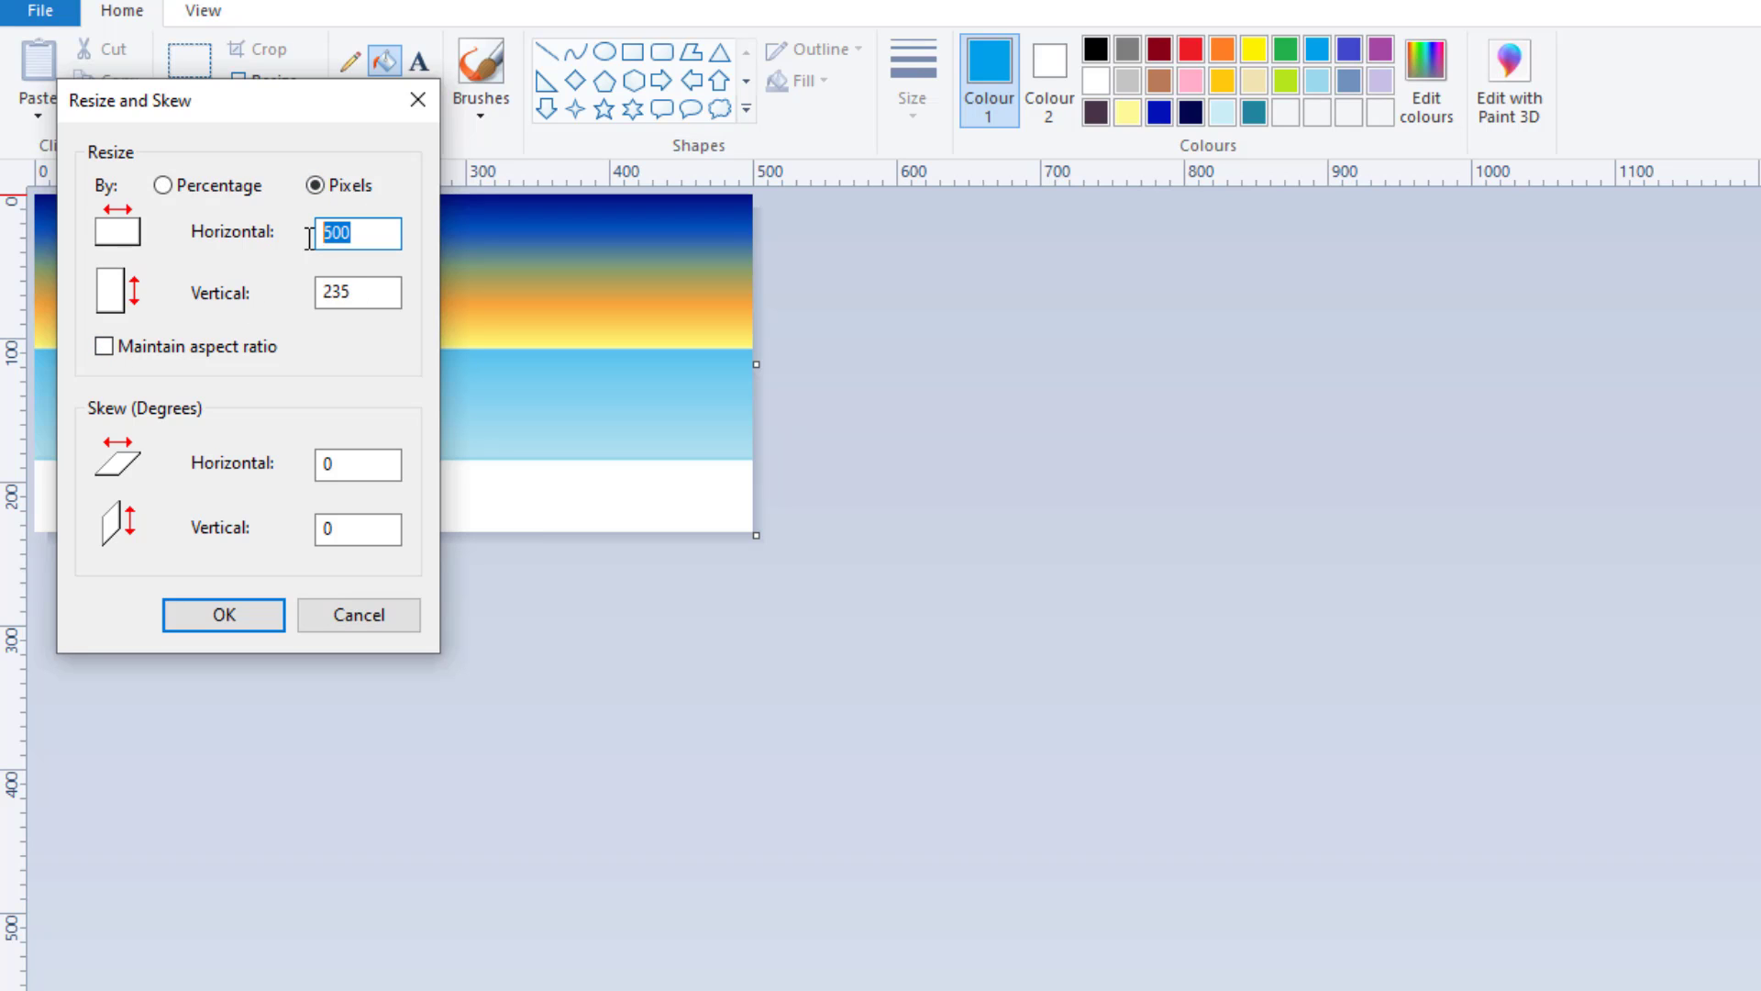
pyautogui.click(231, 598)
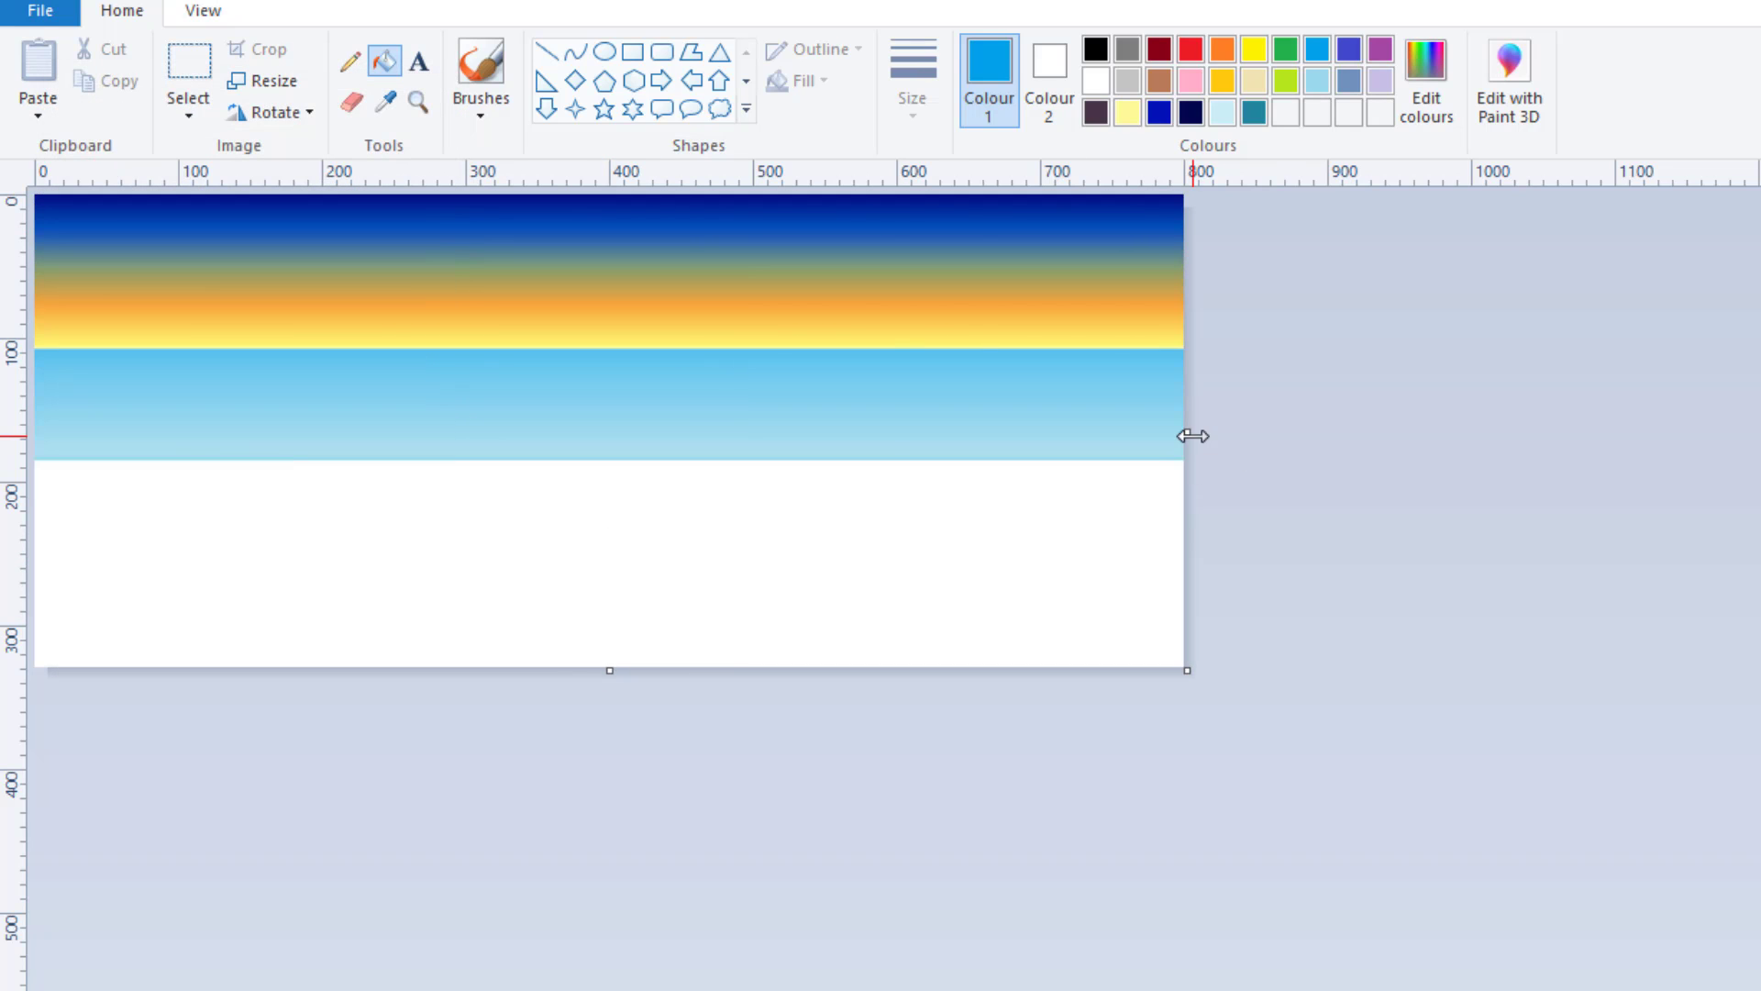
# Crop the canvas to about 595 by 283 pixels and extend it with blank space beside the gradient to about 817 pixels wide
pyautogui.moveTo(1192, 435); pyautogui.dragTo(894, 432)
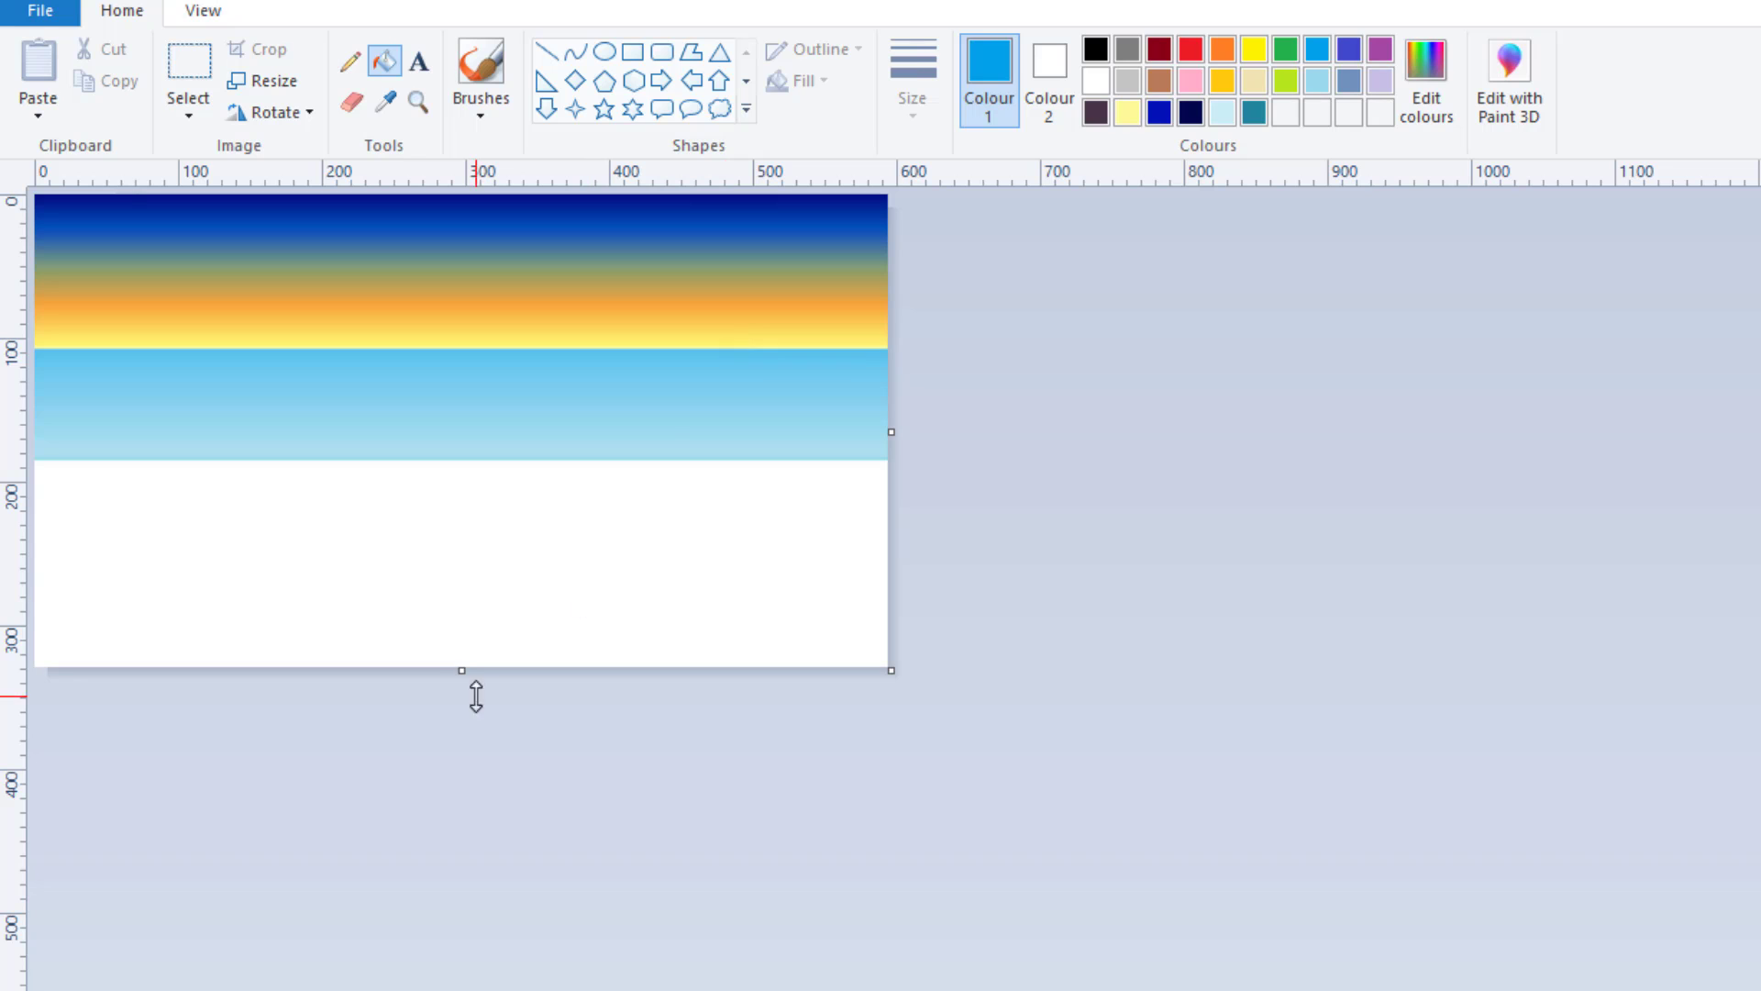
pyautogui.moveTo(476, 697); pyautogui.dragTo(468, 601)
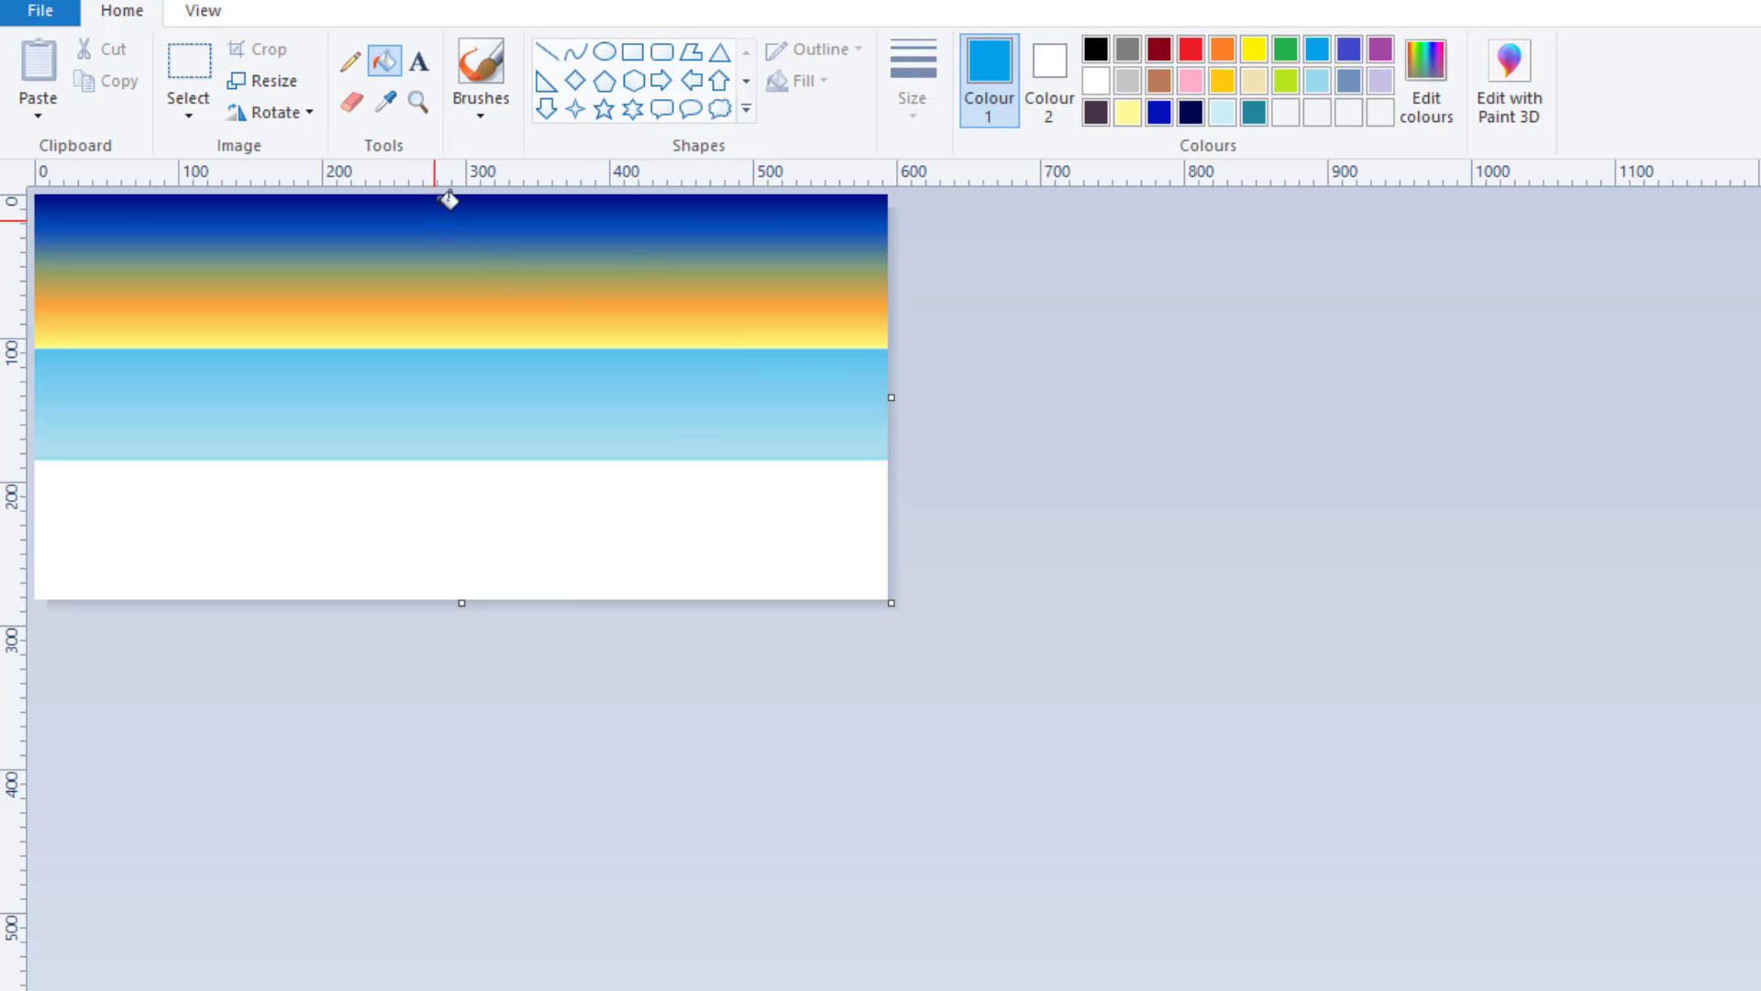
pyautogui.click(605, 51)
pyautogui.moveTo(891, 397); pyautogui.dragTo(1211, 410)
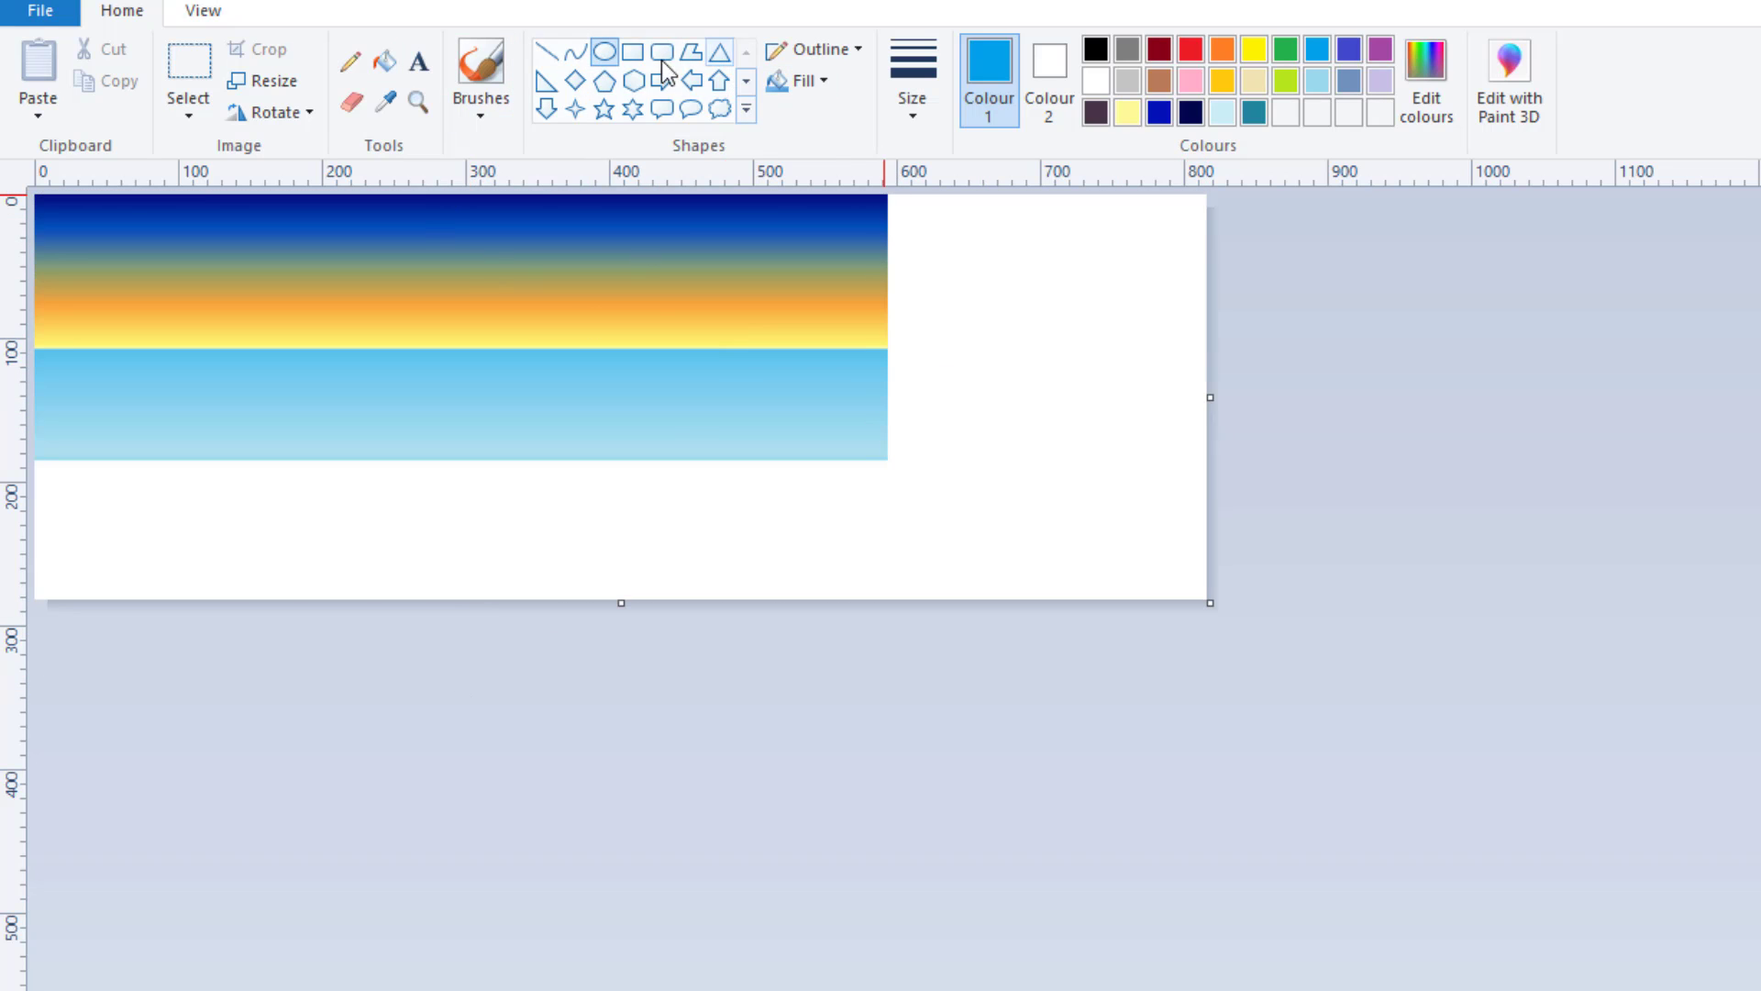
# Draw a circle about 66 by 60 pixels in the blank area beside the gradient and make its interior and outline pale yellow
pyautogui.moveTo(1012, 358); pyautogui.dragTo(1106, 444)
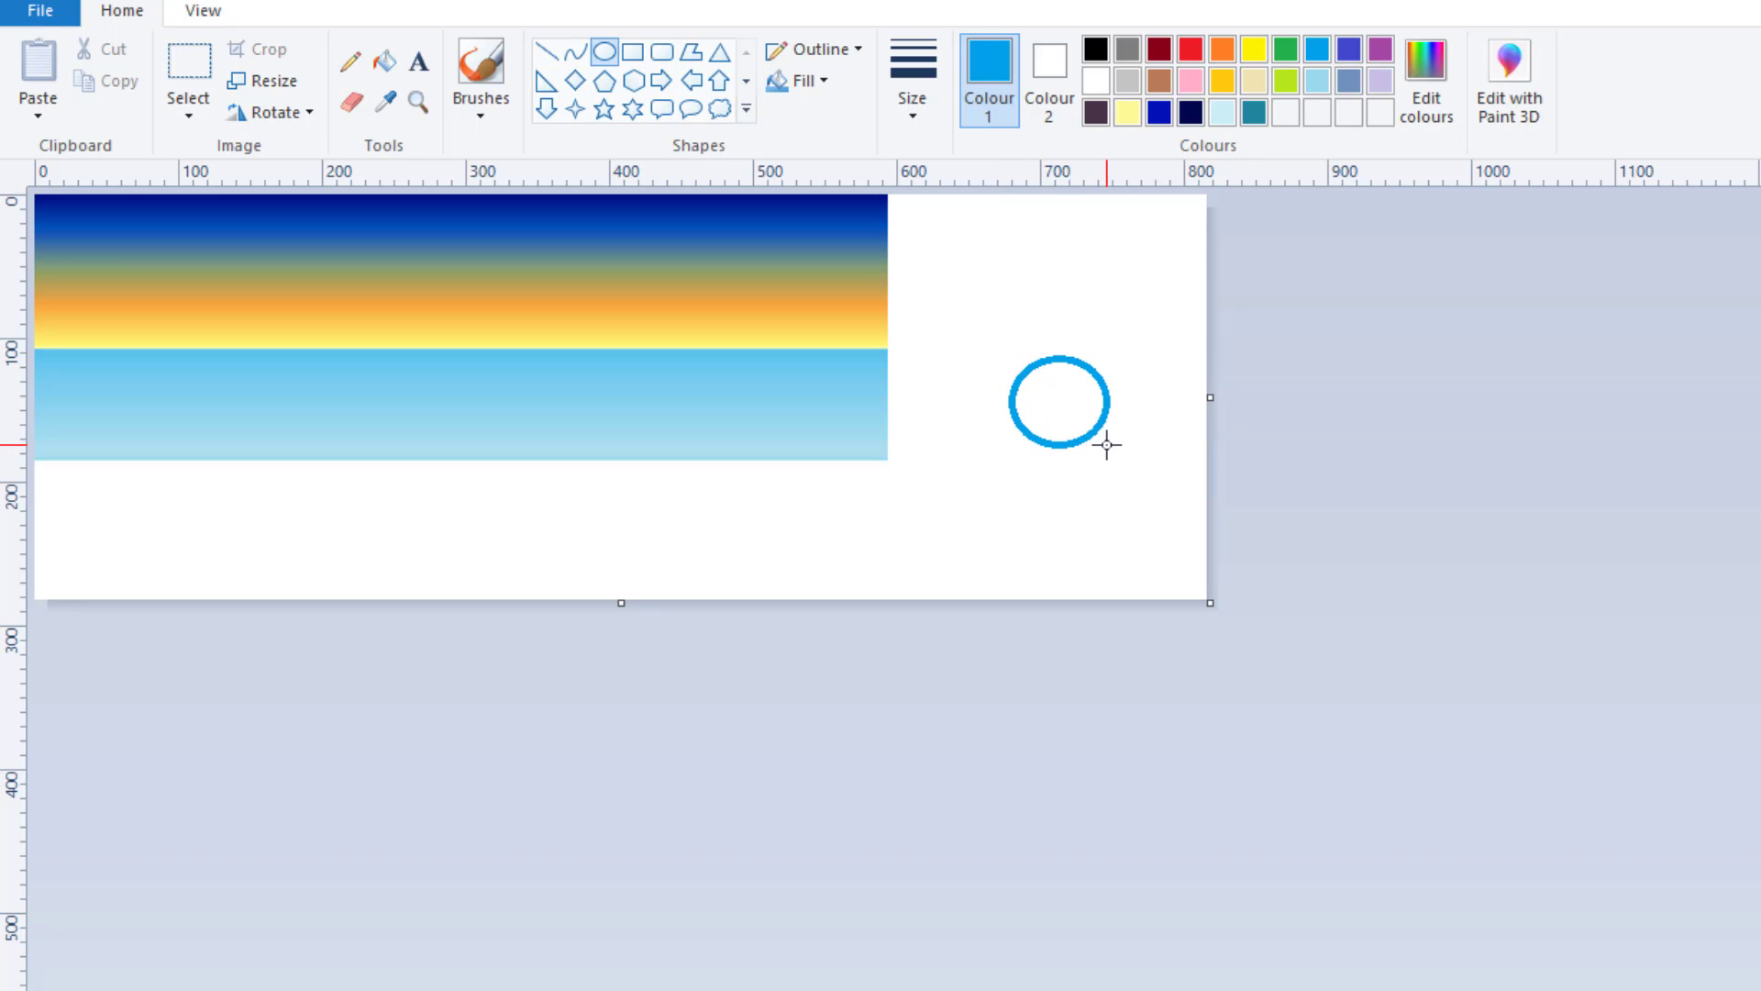
pyautogui.click(1127, 112)
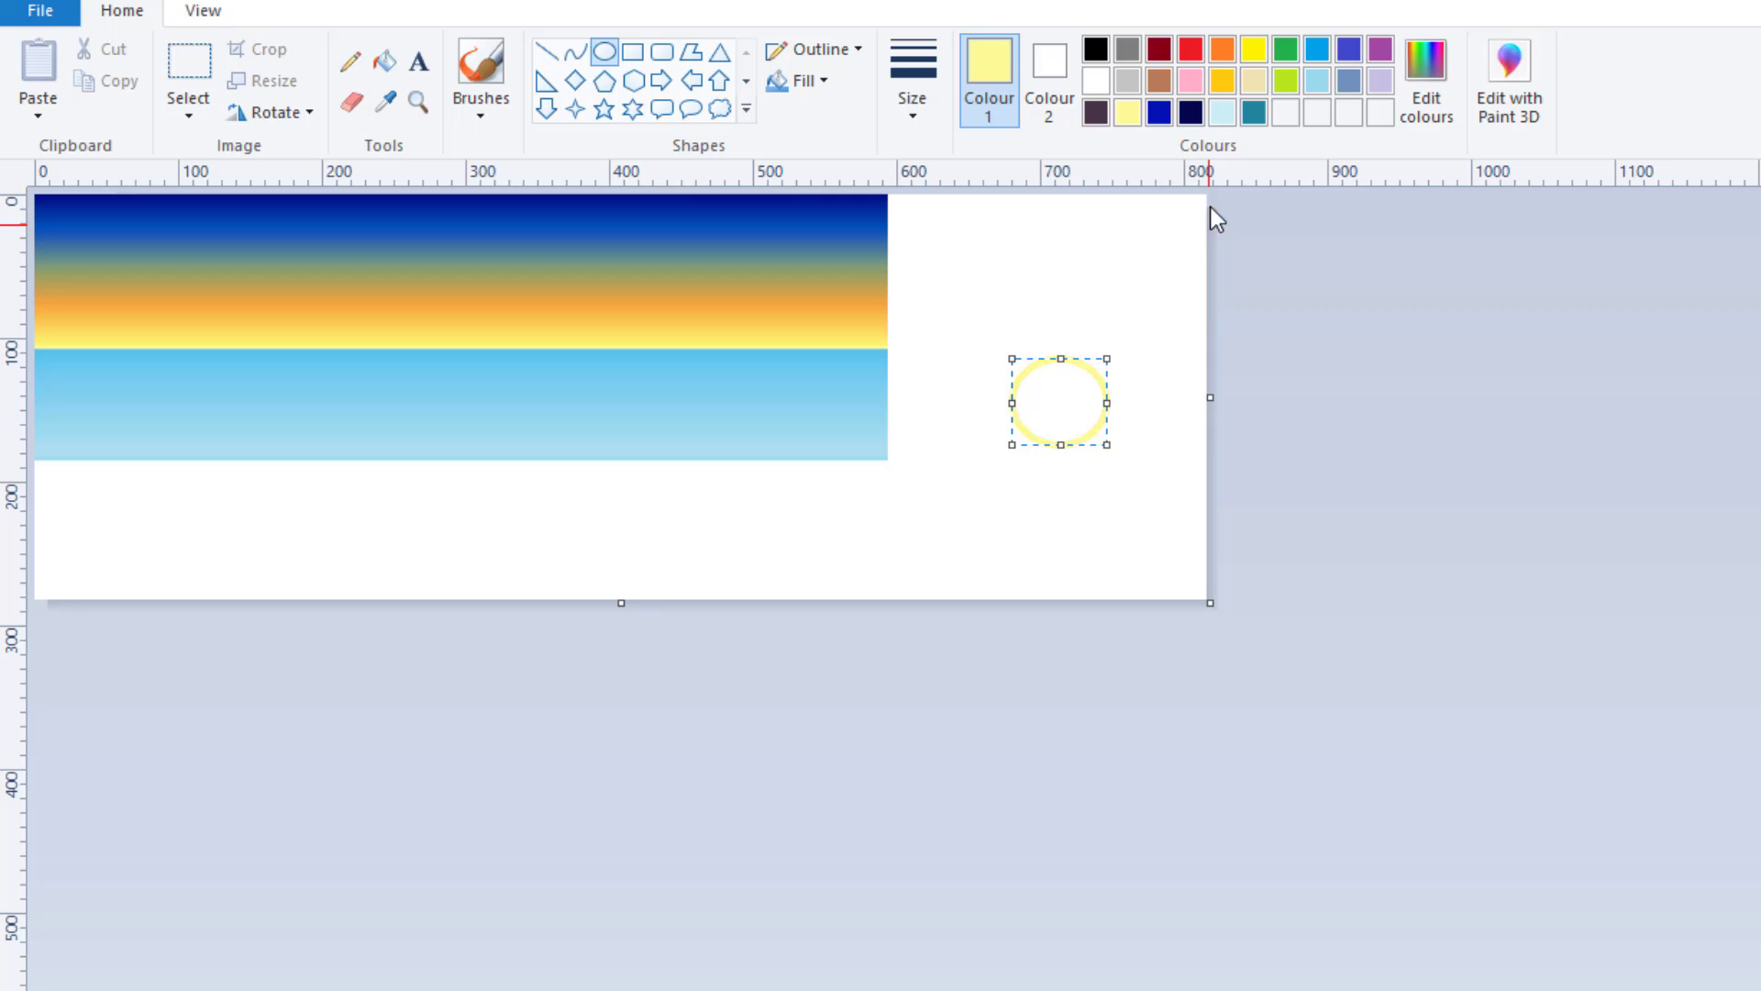
pyautogui.click(1249, 51)
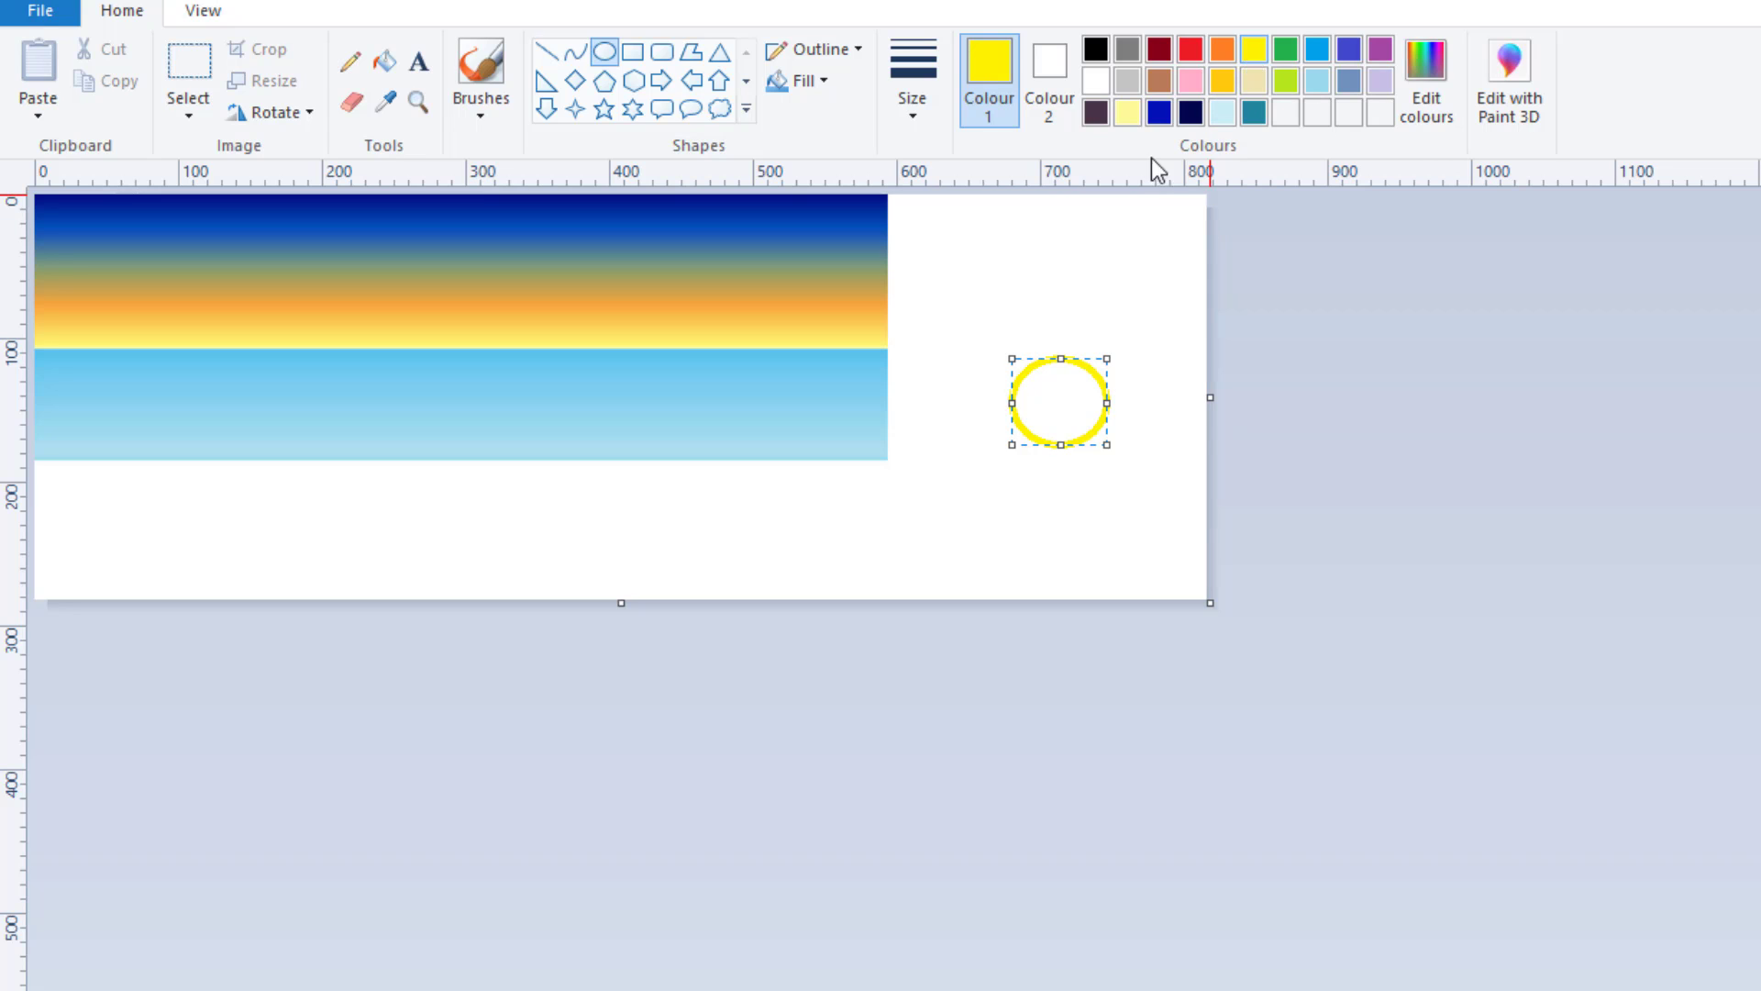
pyautogui.click(1126, 113)
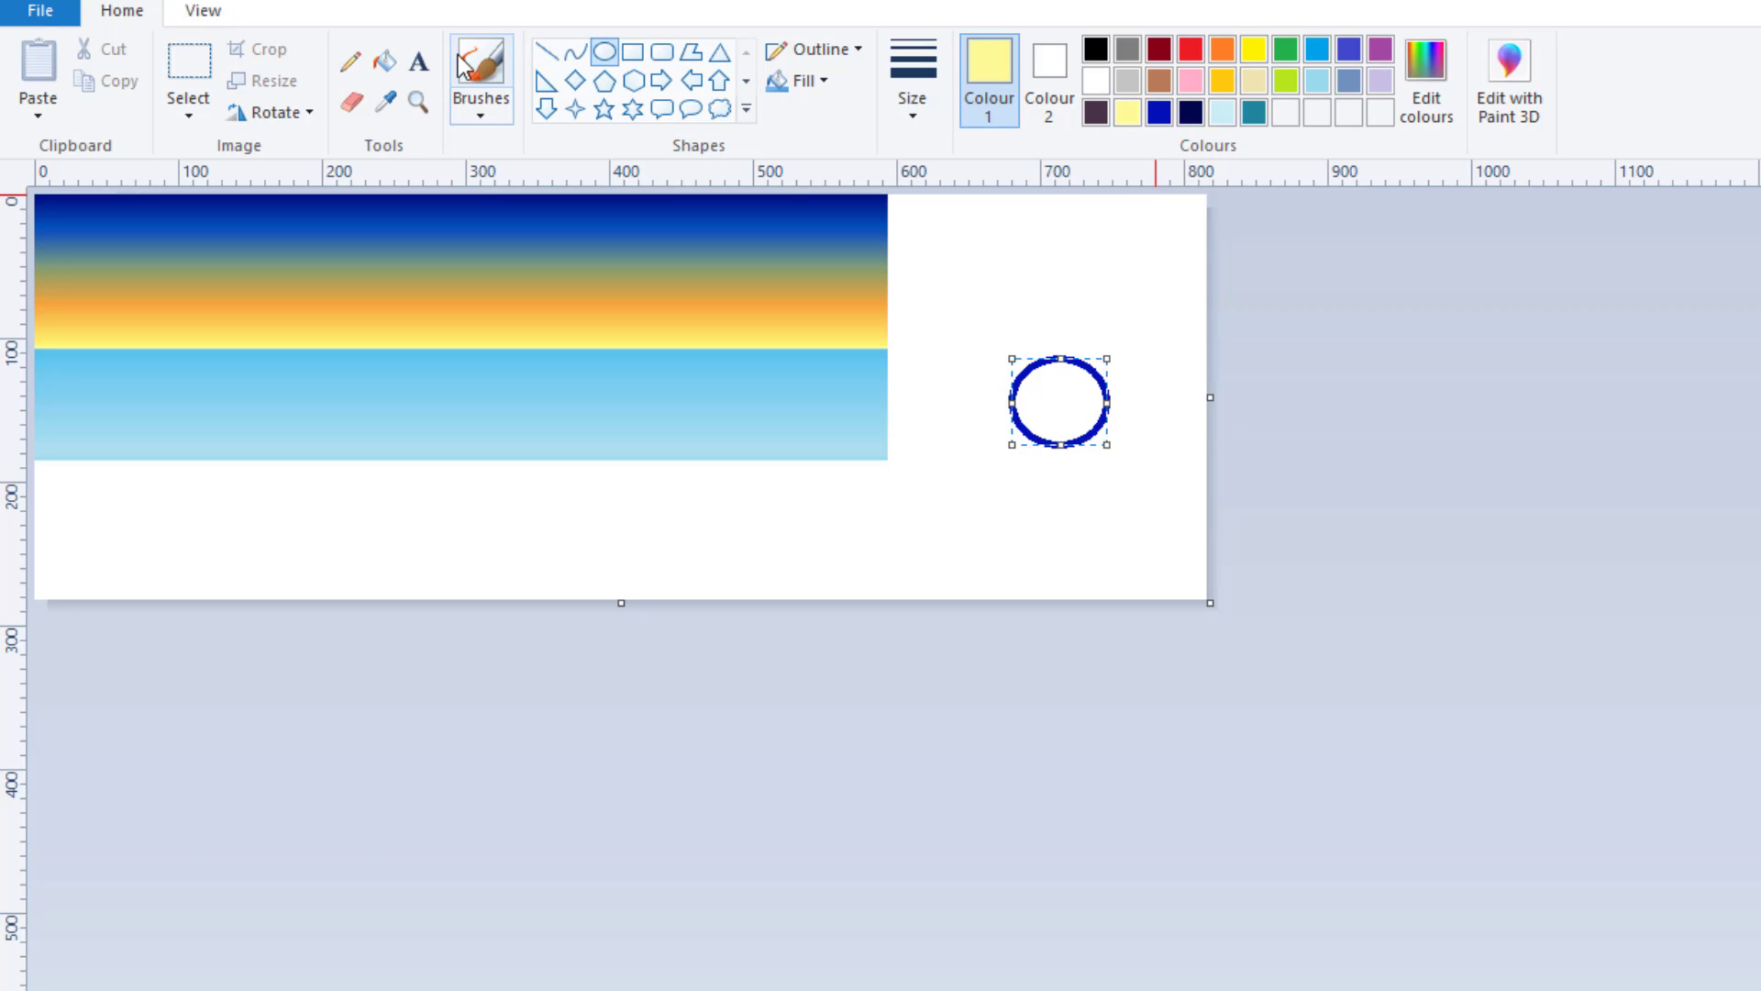
pyautogui.click(384, 62)
pyautogui.click(1064, 394)
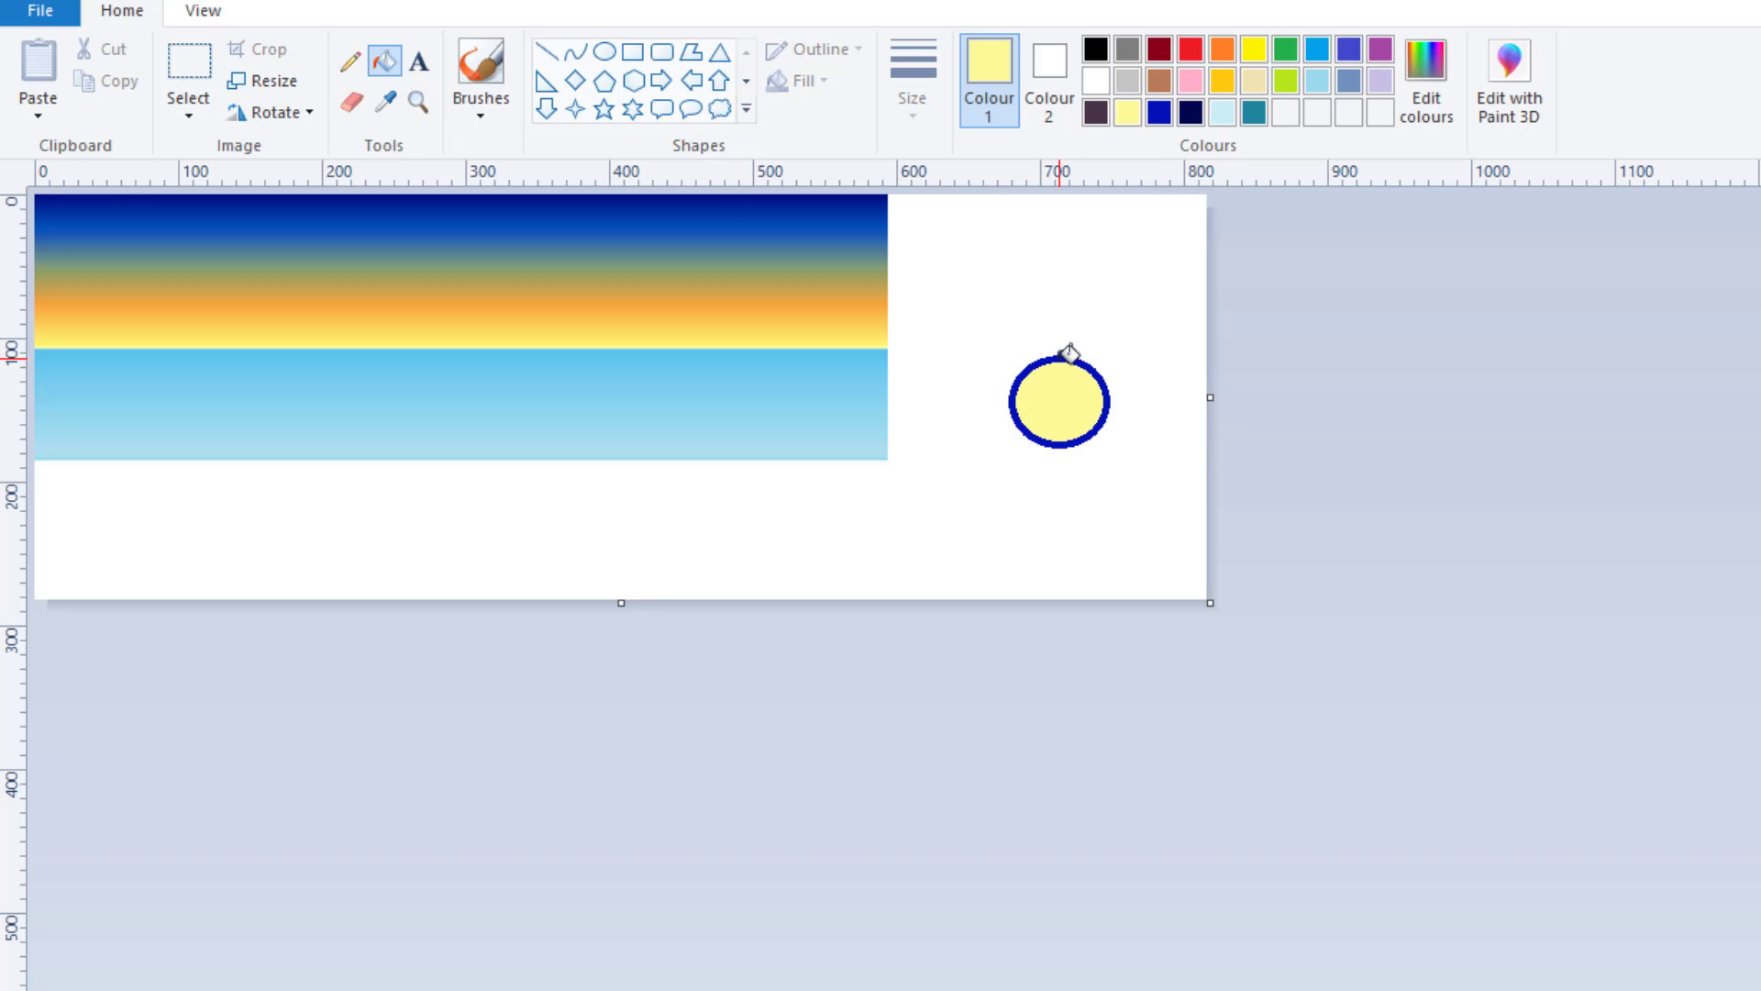
pyautogui.click(1066, 358)
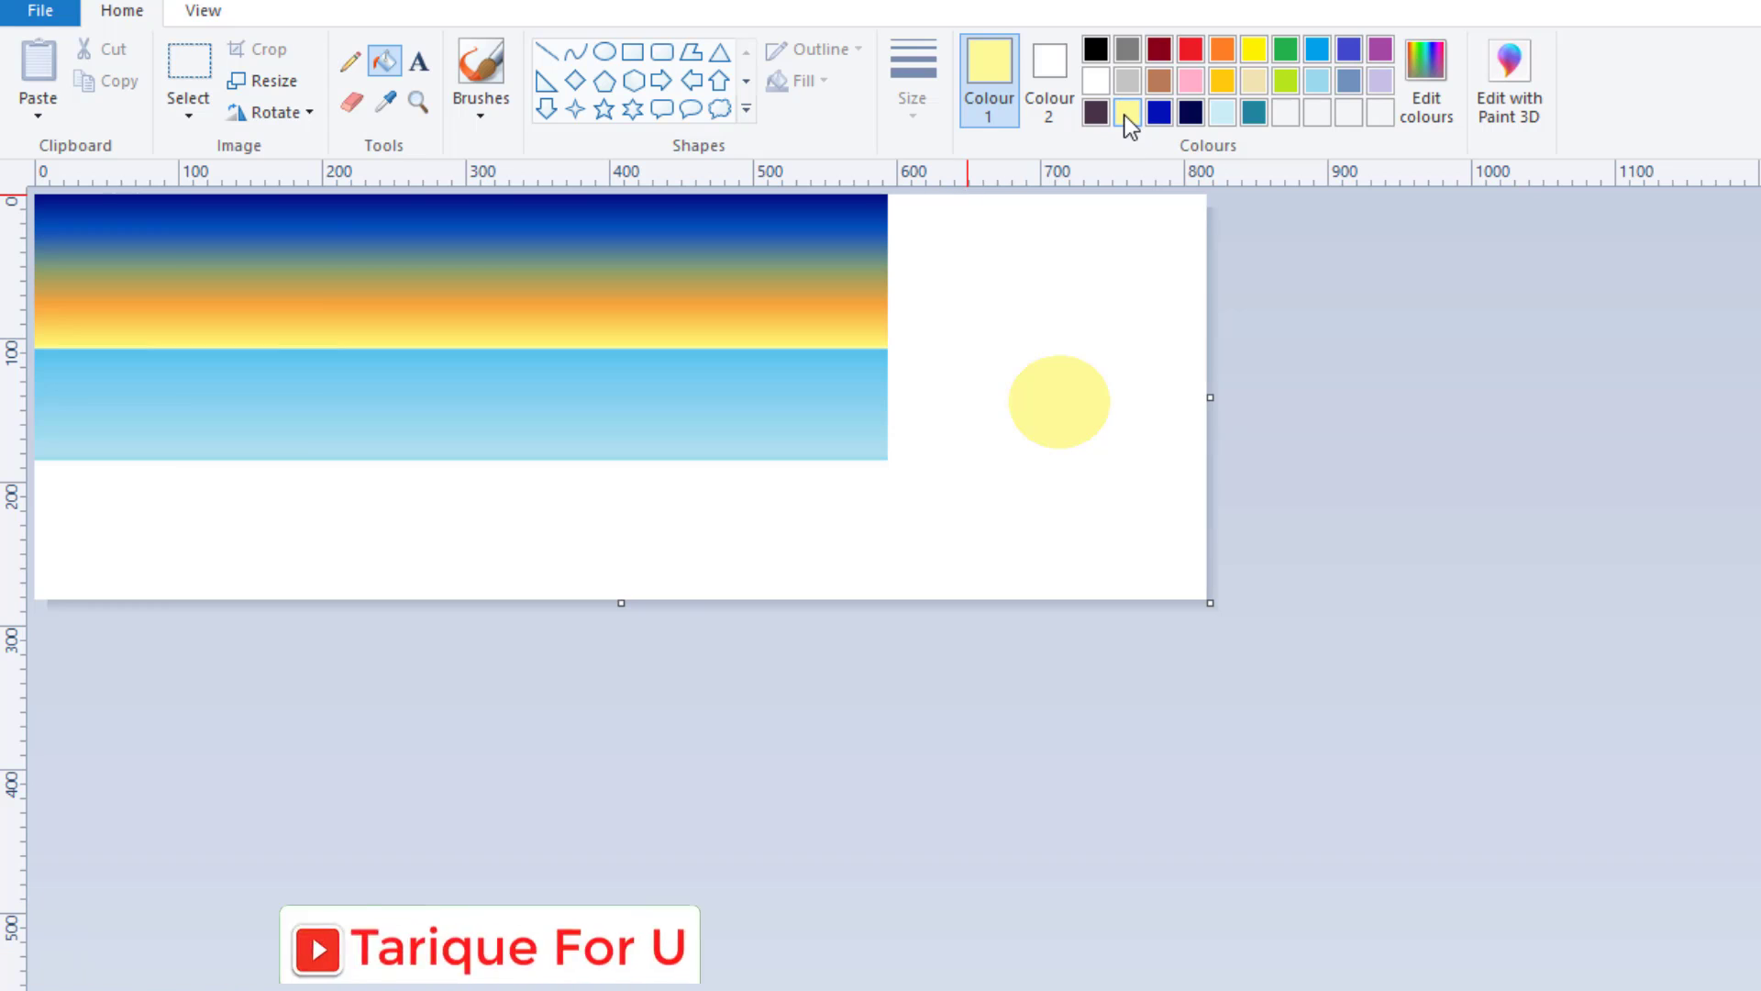
# Define a lighter yellow as Colour 1 with Red 255, Green 252, Blue 185
pyautogui.click(1426, 57)
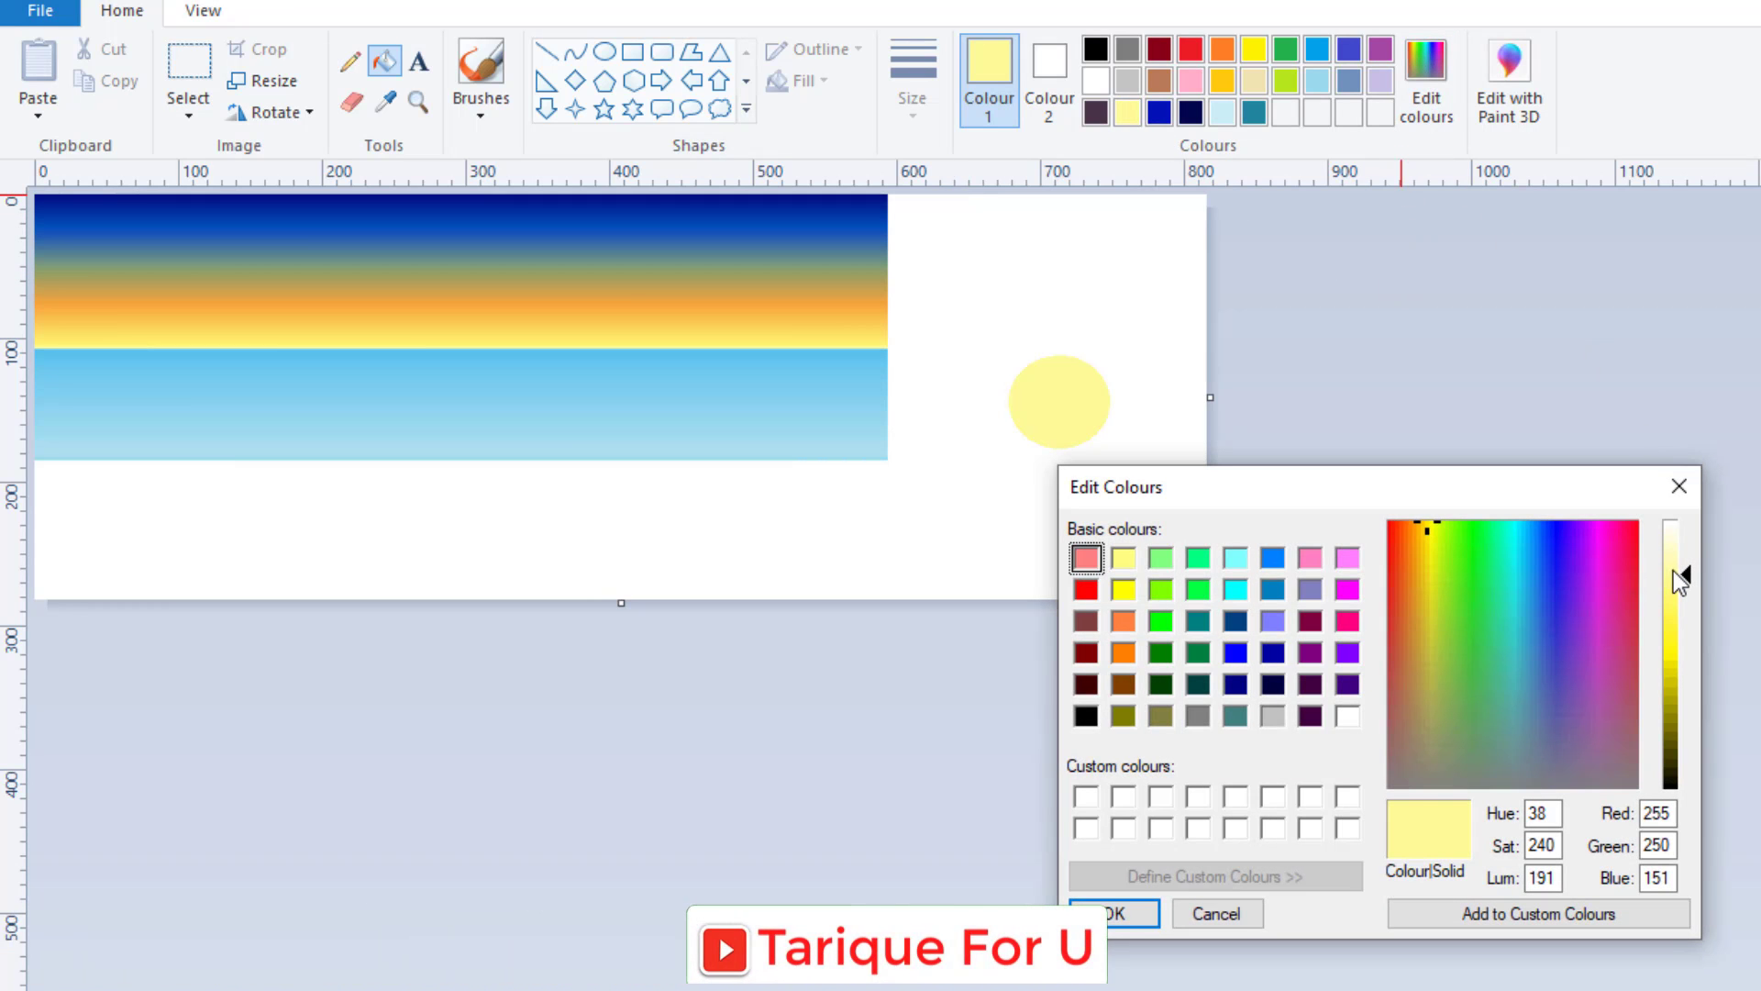
pyautogui.moveTo(1673, 570); pyautogui.dragTo(1676, 559)
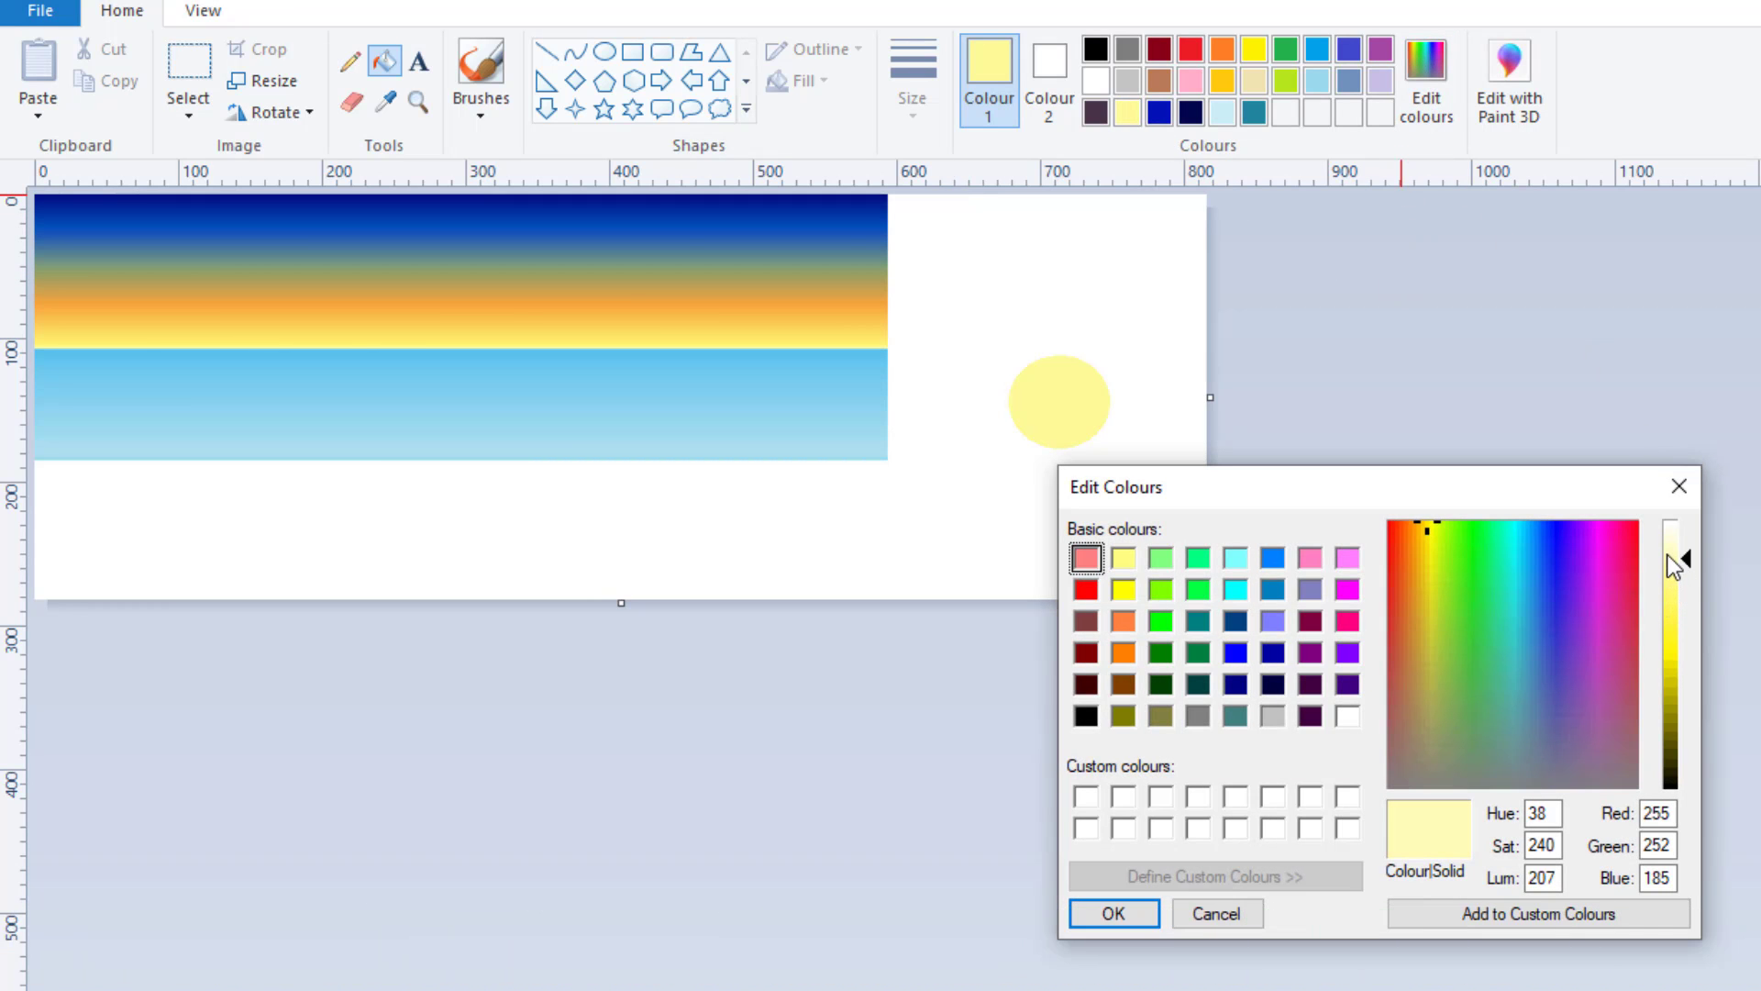
pyautogui.click(1113, 912)
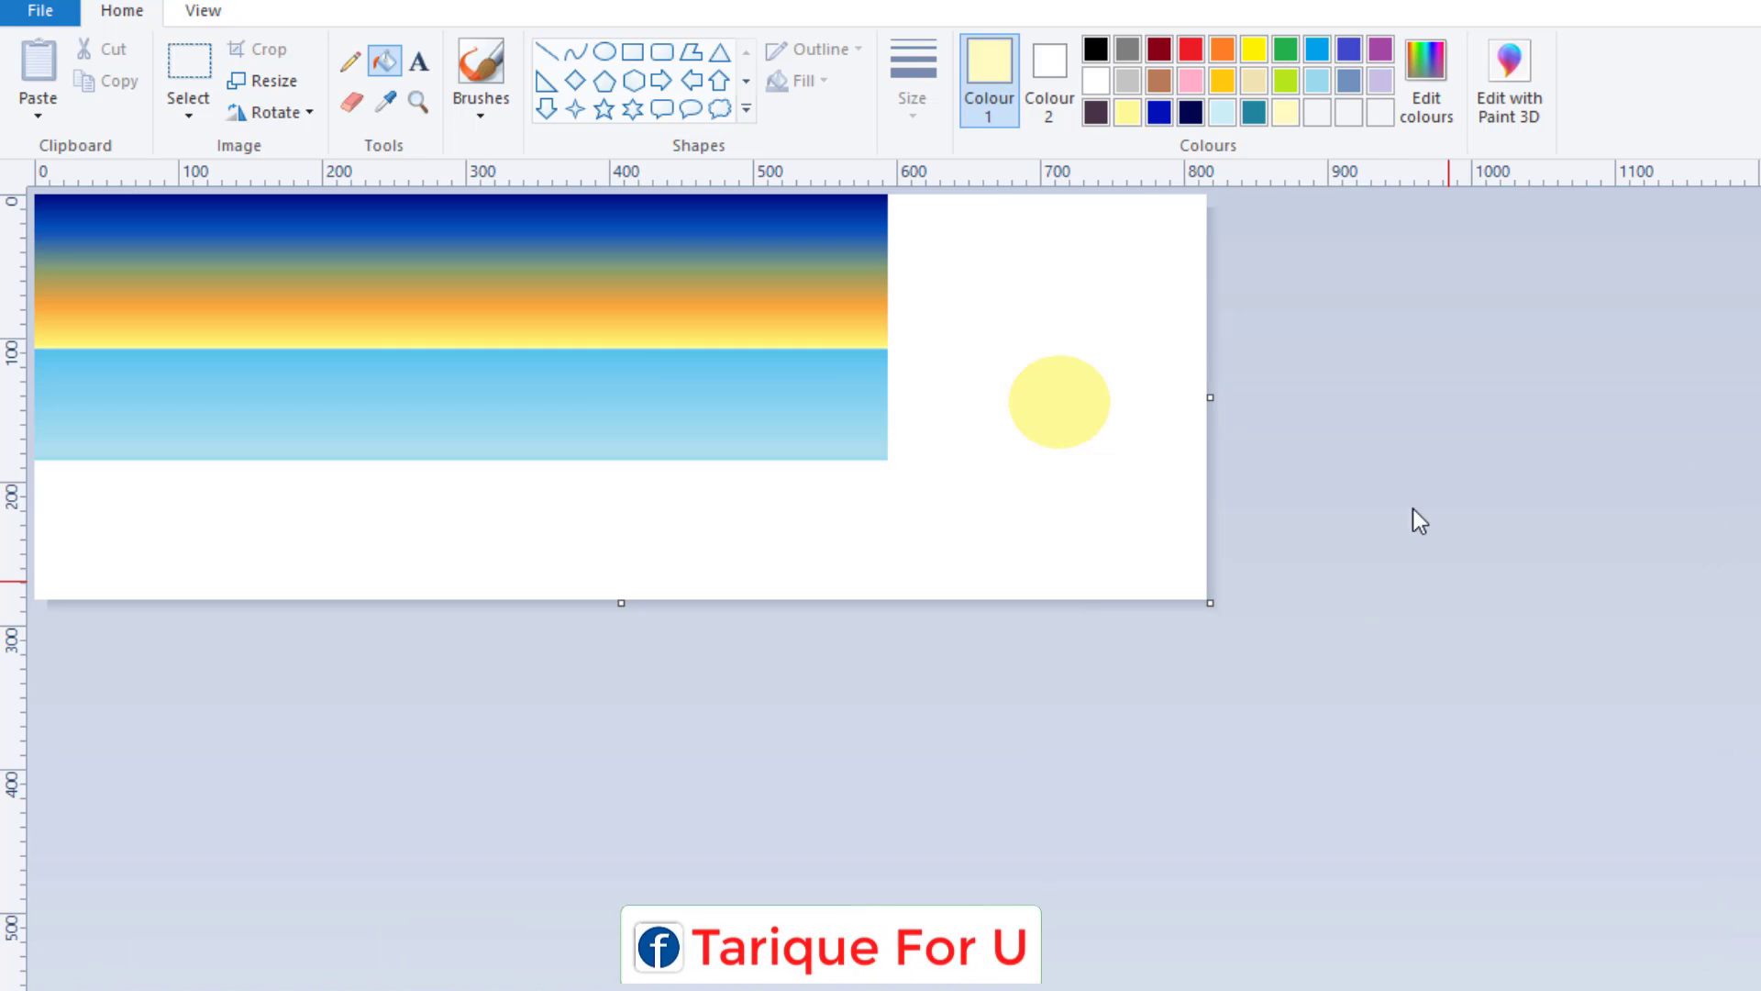
# Select the pale yellow sun, make the selection transparent, and place it across the horizon near the middle of the gradient scene
pyautogui.click(189, 66)
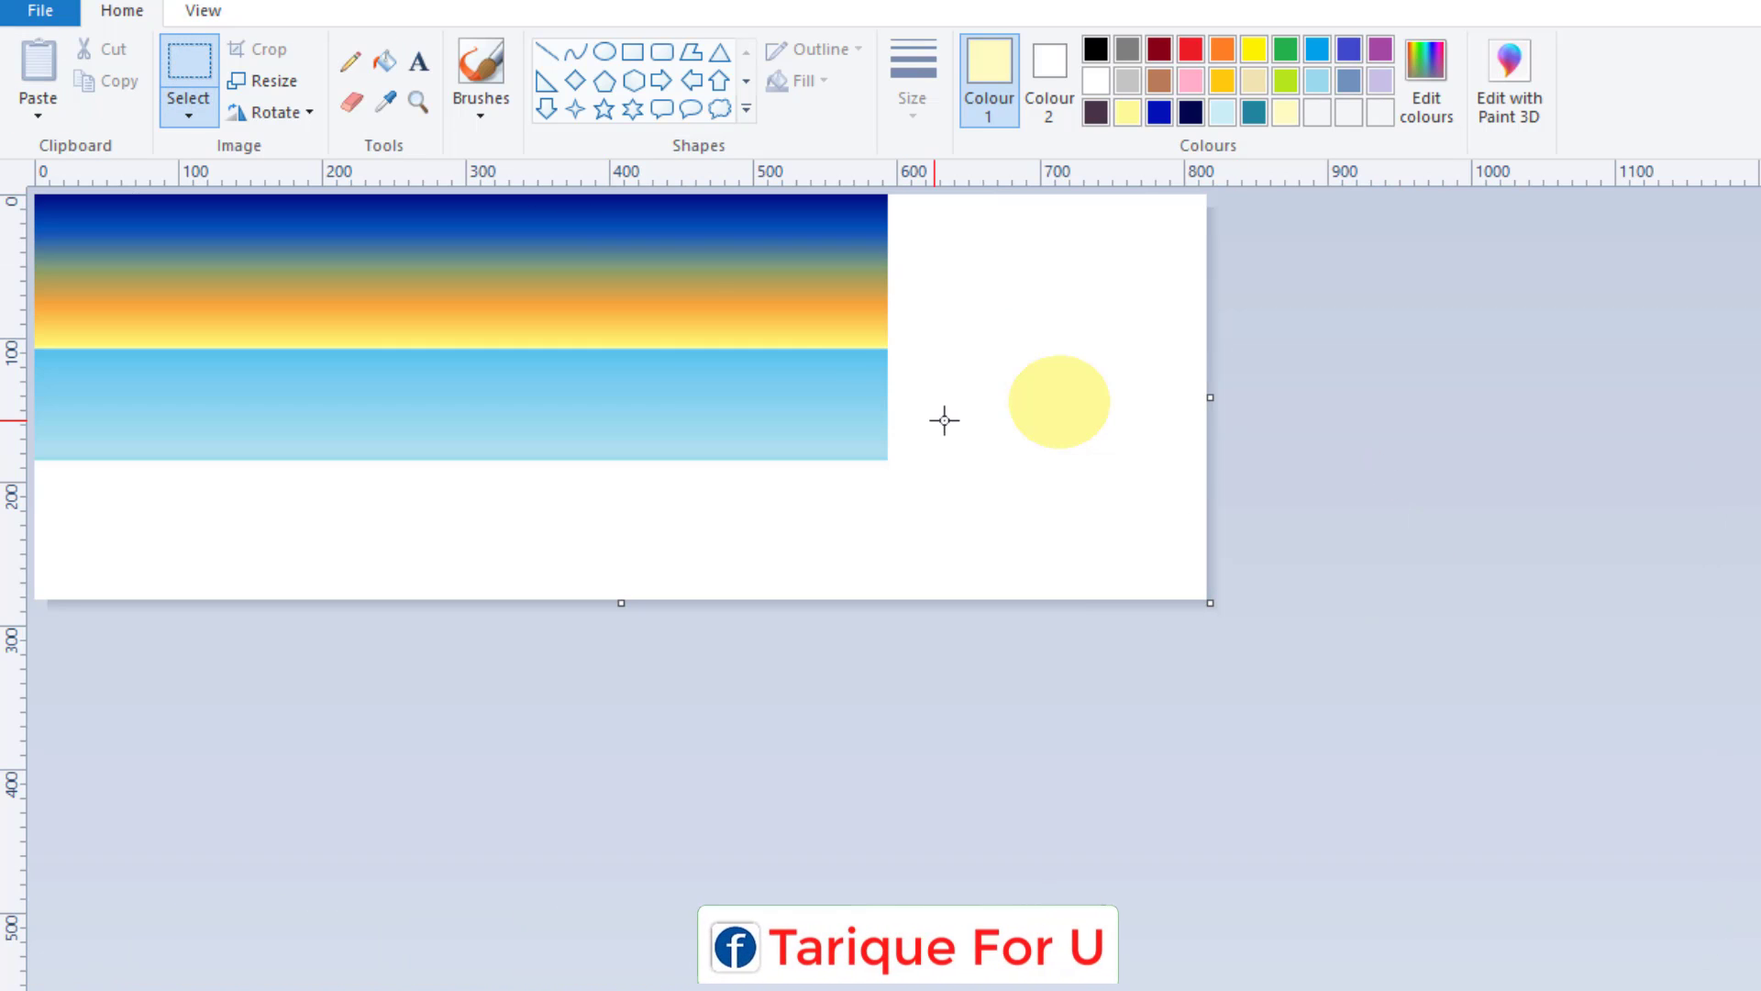
pyautogui.moveTo(981, 339); pyautogui.dragTo(1158, 480)
pyautogui.moveTo(1101, 425)
pyautogui.mouseDown()
pyautogui.moveTo(609, 322)
pyautogui.moveTo(1097, 448)
pyautogui.moveTo(586, 354)
pyautogui.mouseUp()
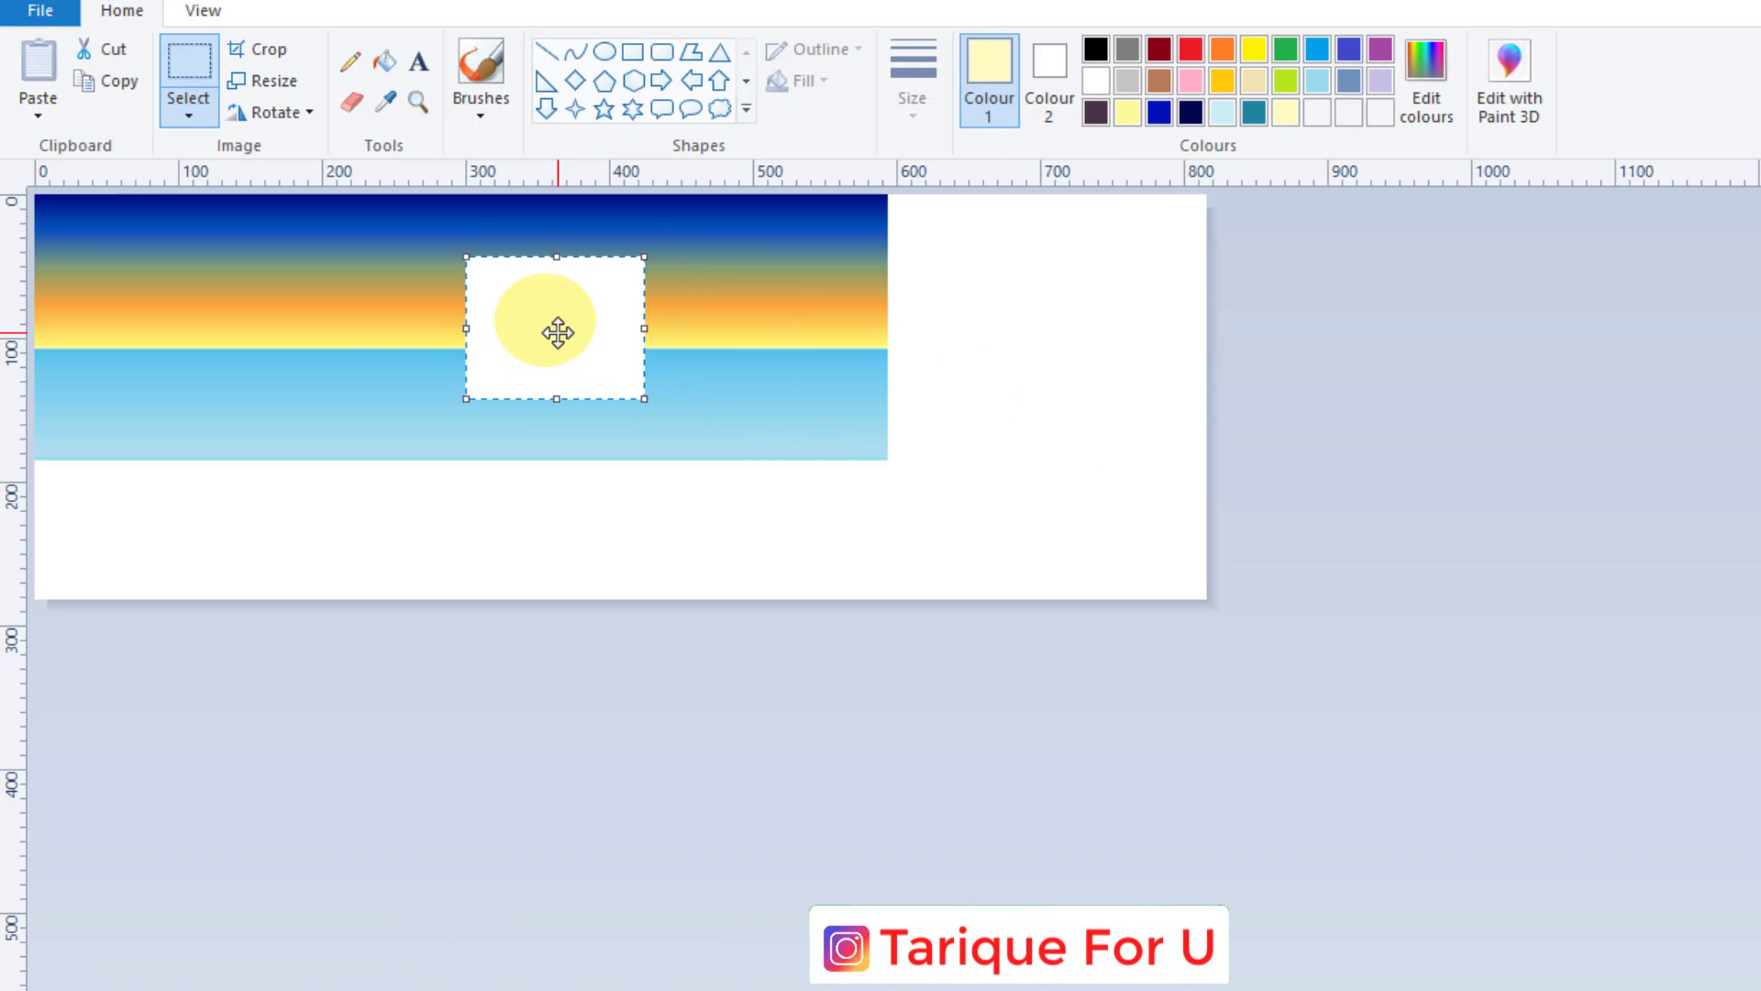
pyautogui.moveTo(559, 330); pyautogui.dragTo(1057, 409)
pyautogui.click(182, 114)
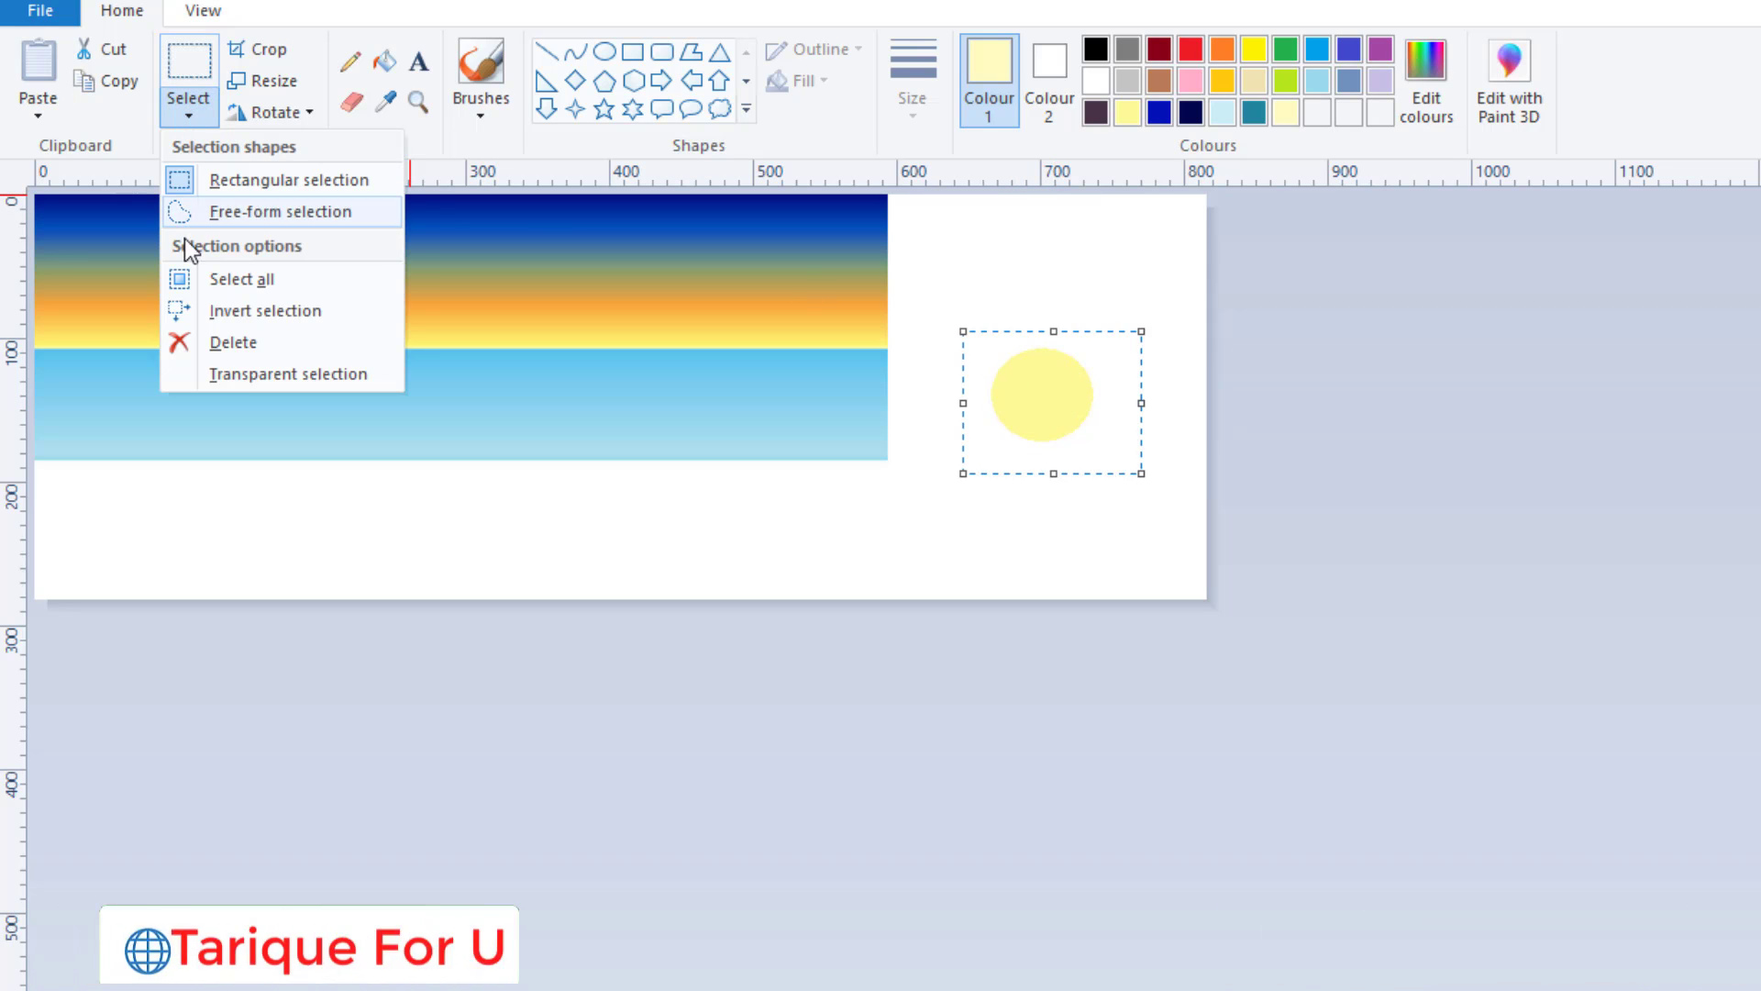
pyautogui.click(241, 376)
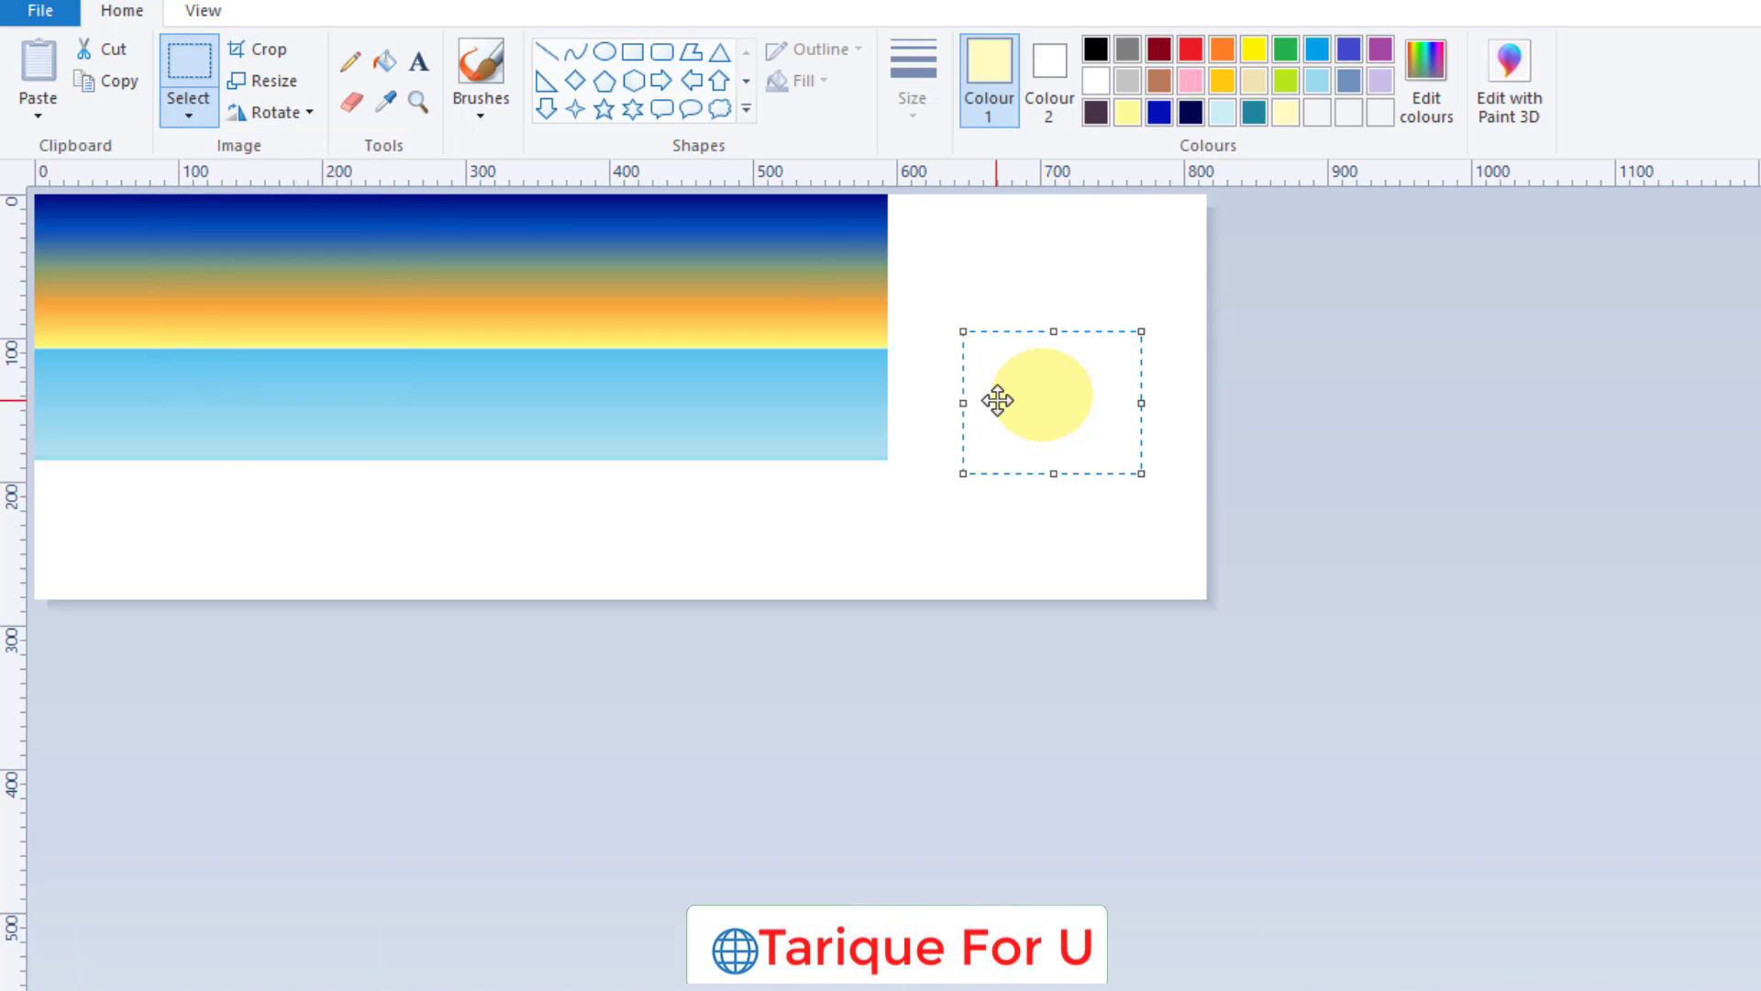
pyautogui.moveTo(1019, 377); pyautogui.dragTo(473, 305)
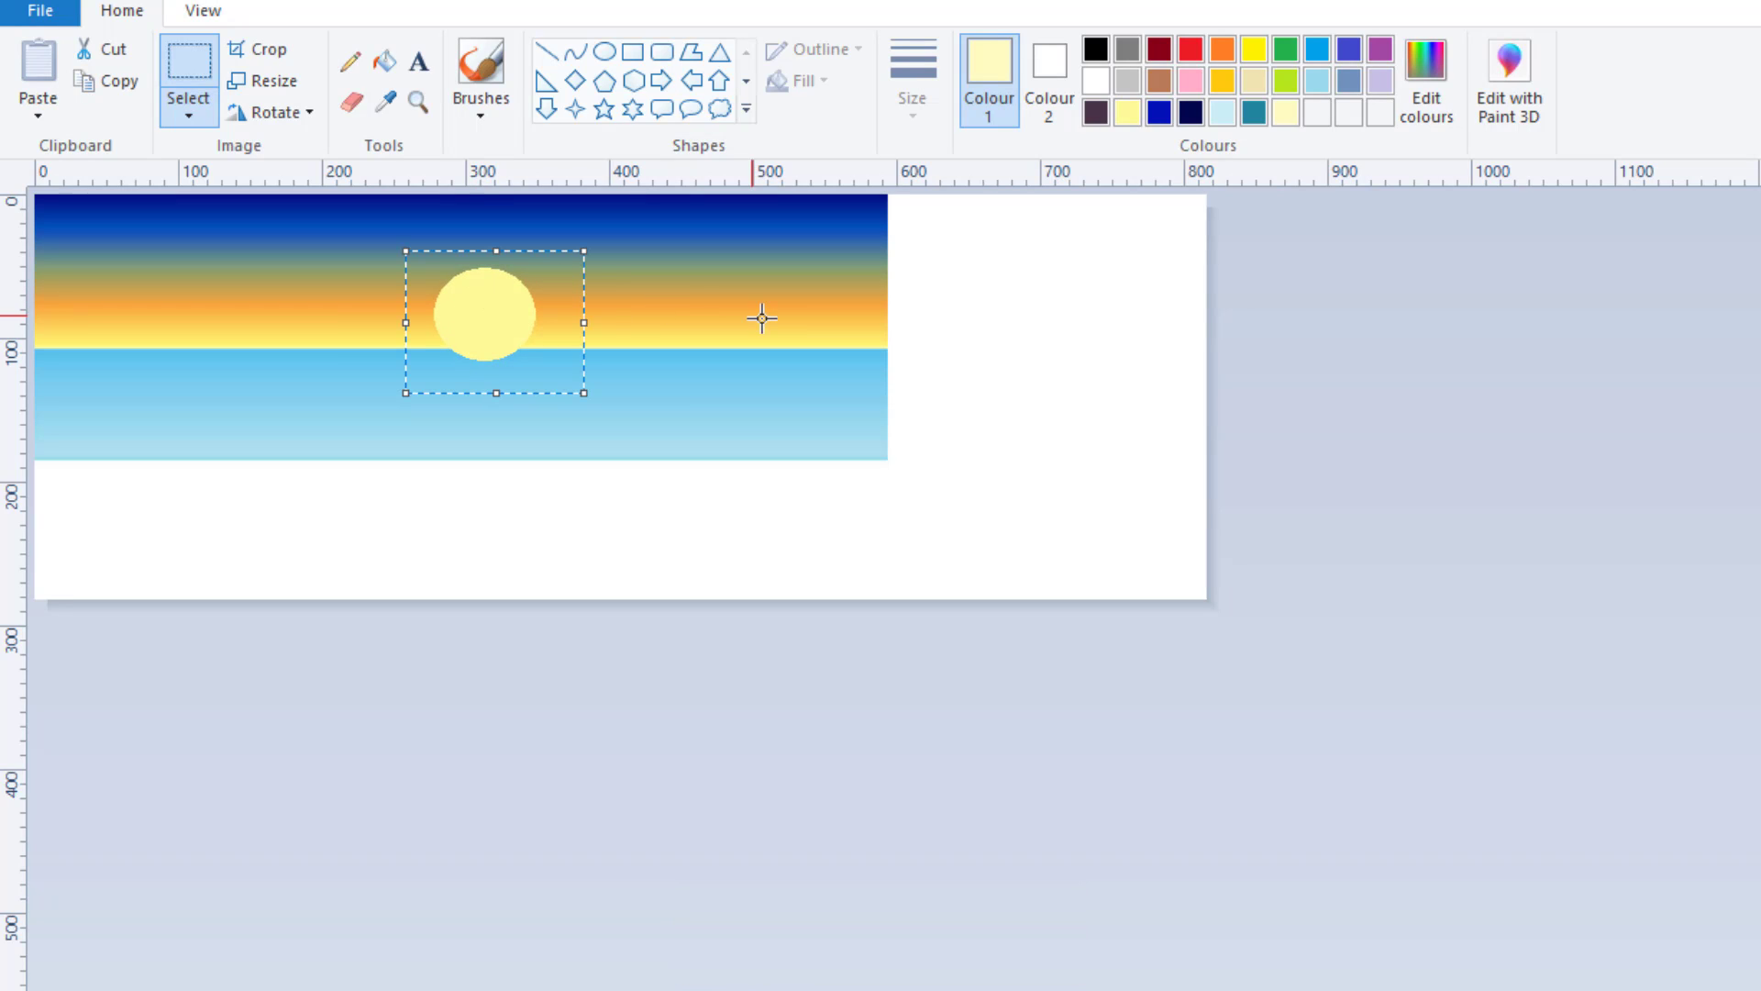
pyautogui.click(1068, 331)
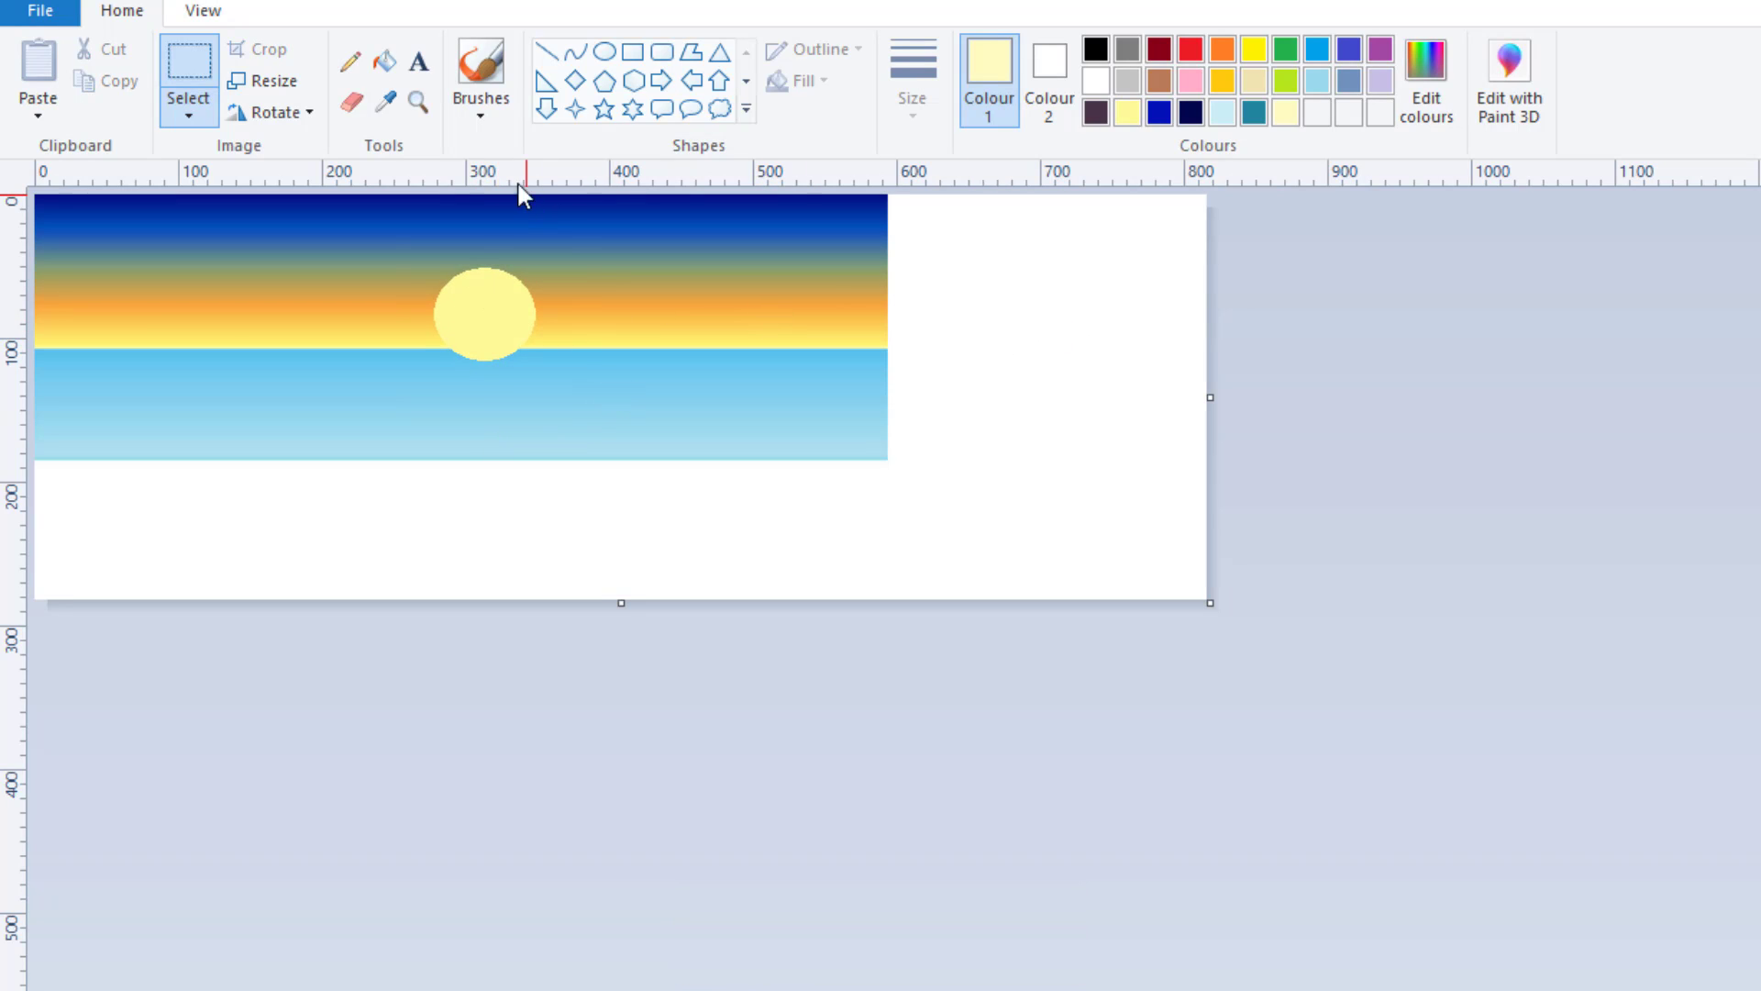
# Outline two uneven banks along the lower edge of the water with a black brush at the thinnest size
pyautogui.click(479, 73)
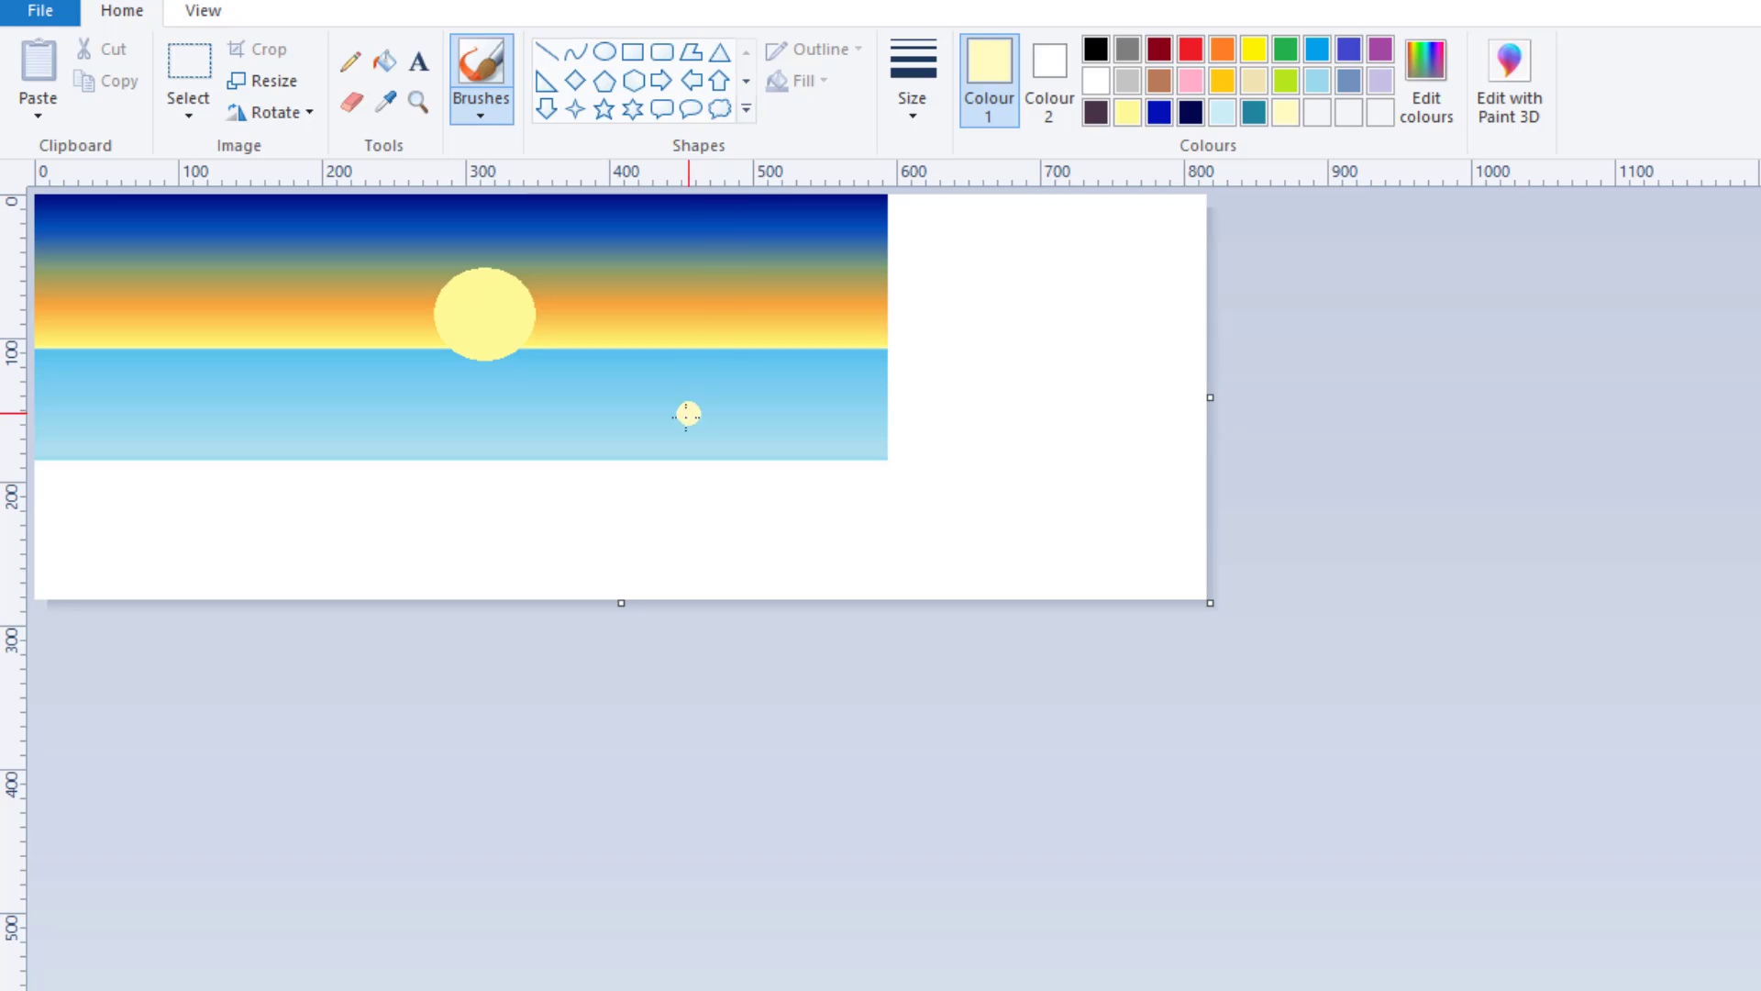
pyautogui.click(1108, 57)
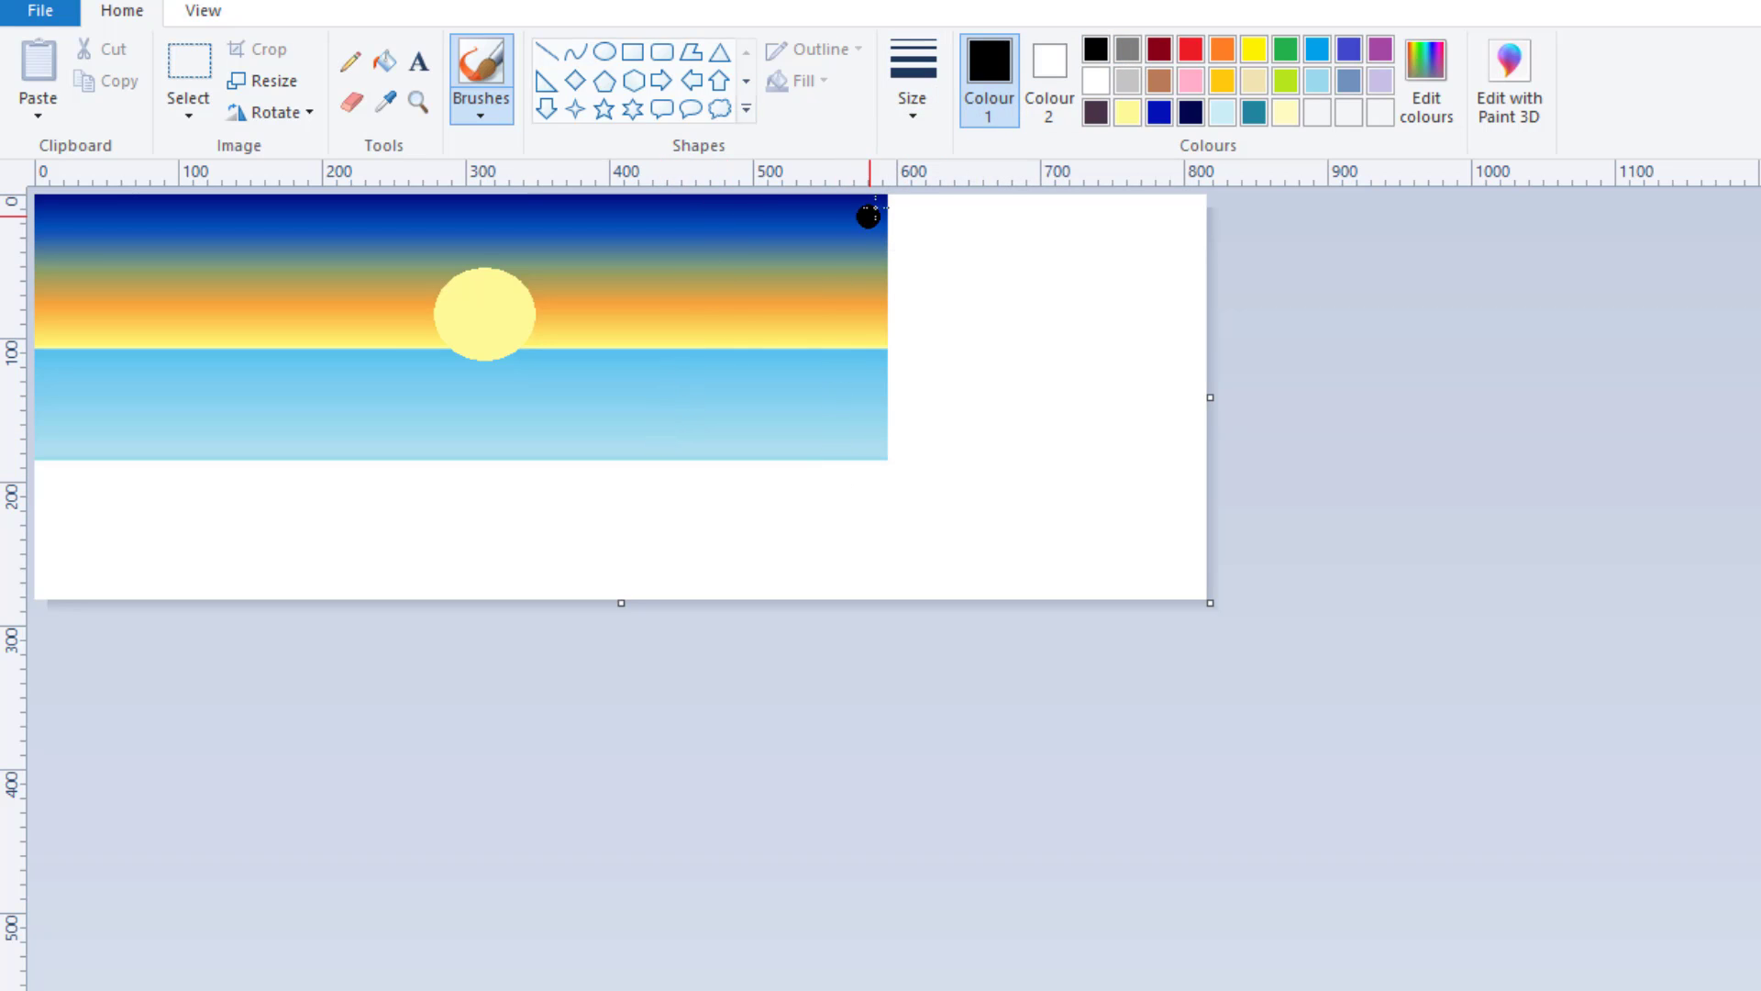
pyautogui.click(934, 126)
pyautogui.click(945, 176)
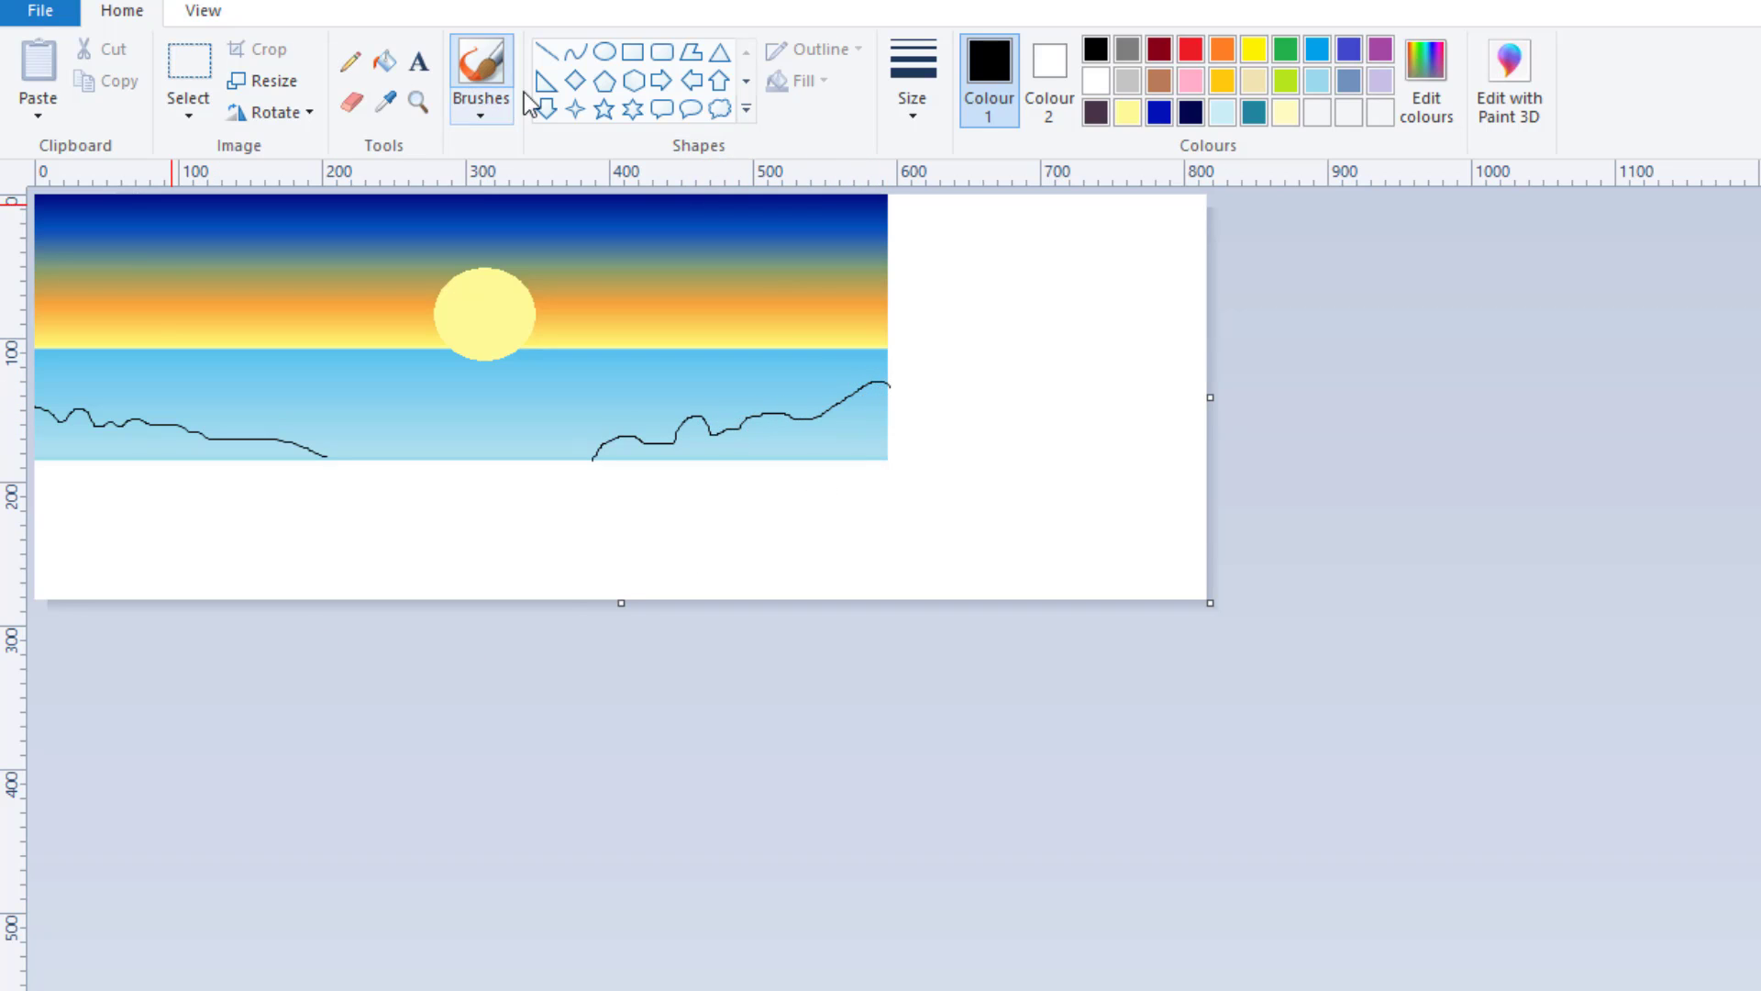
# Fill in both banks as solid bushy black silhouettes with the brush at the thickest size
pyautogui.click(908, 123)
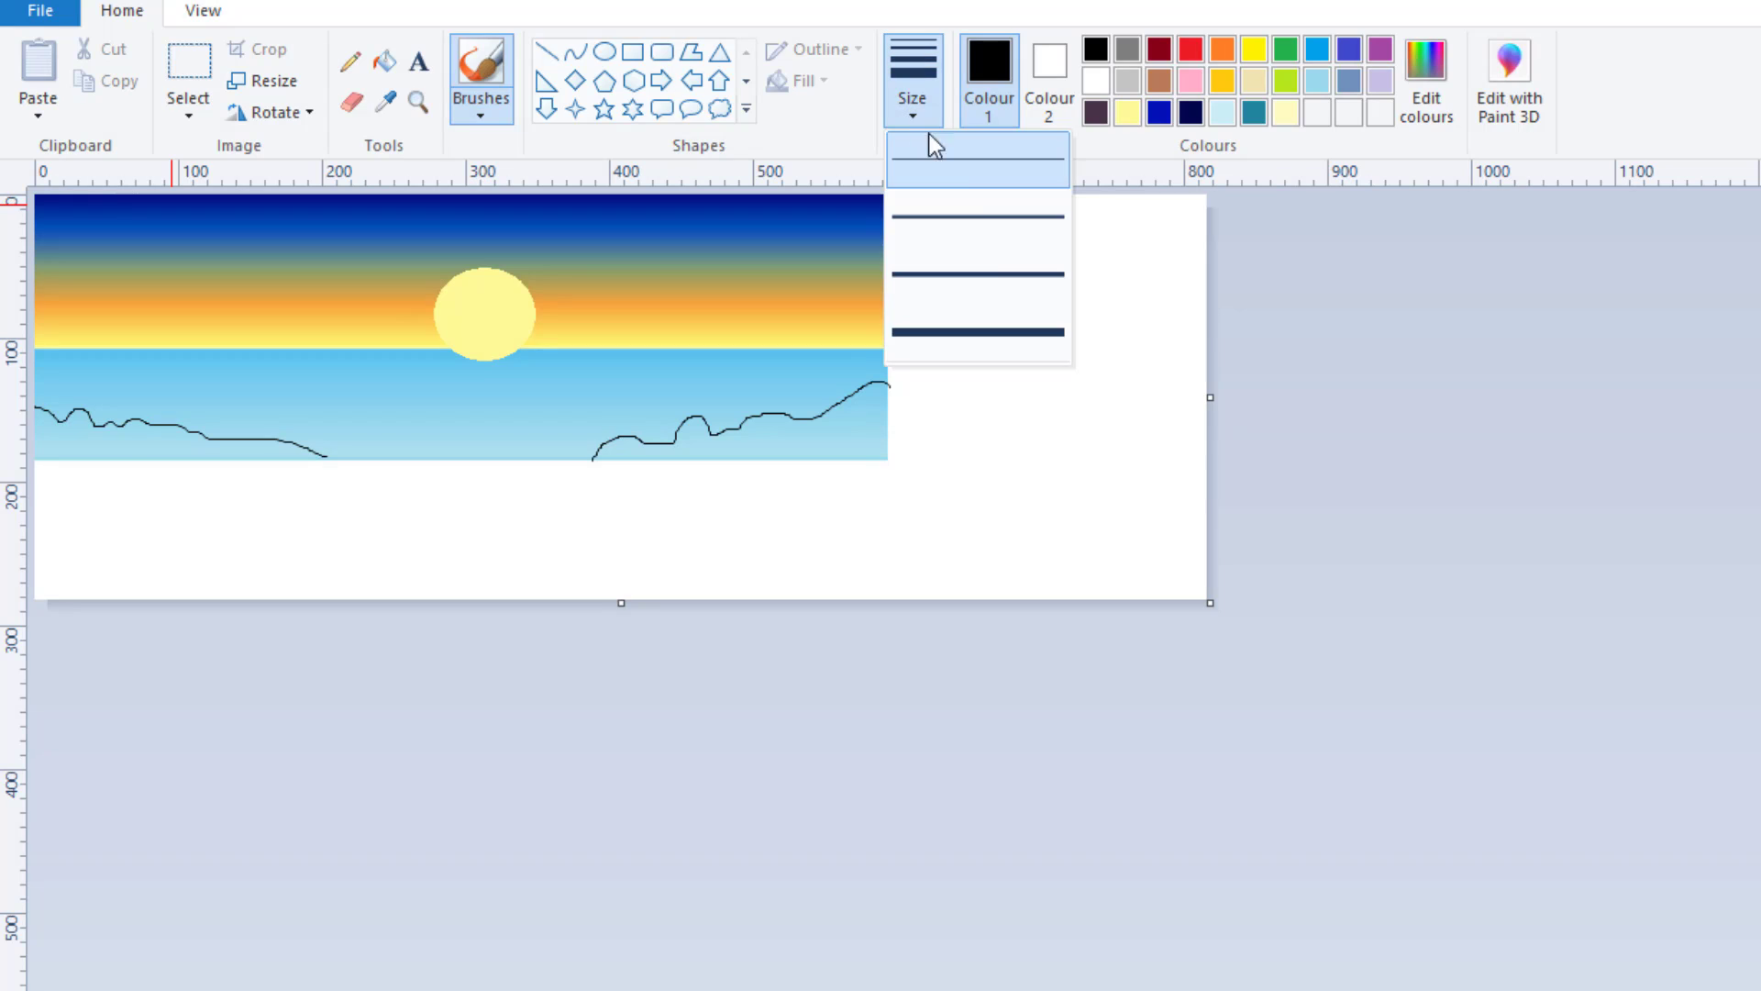
pyautogui.click(985, 349)
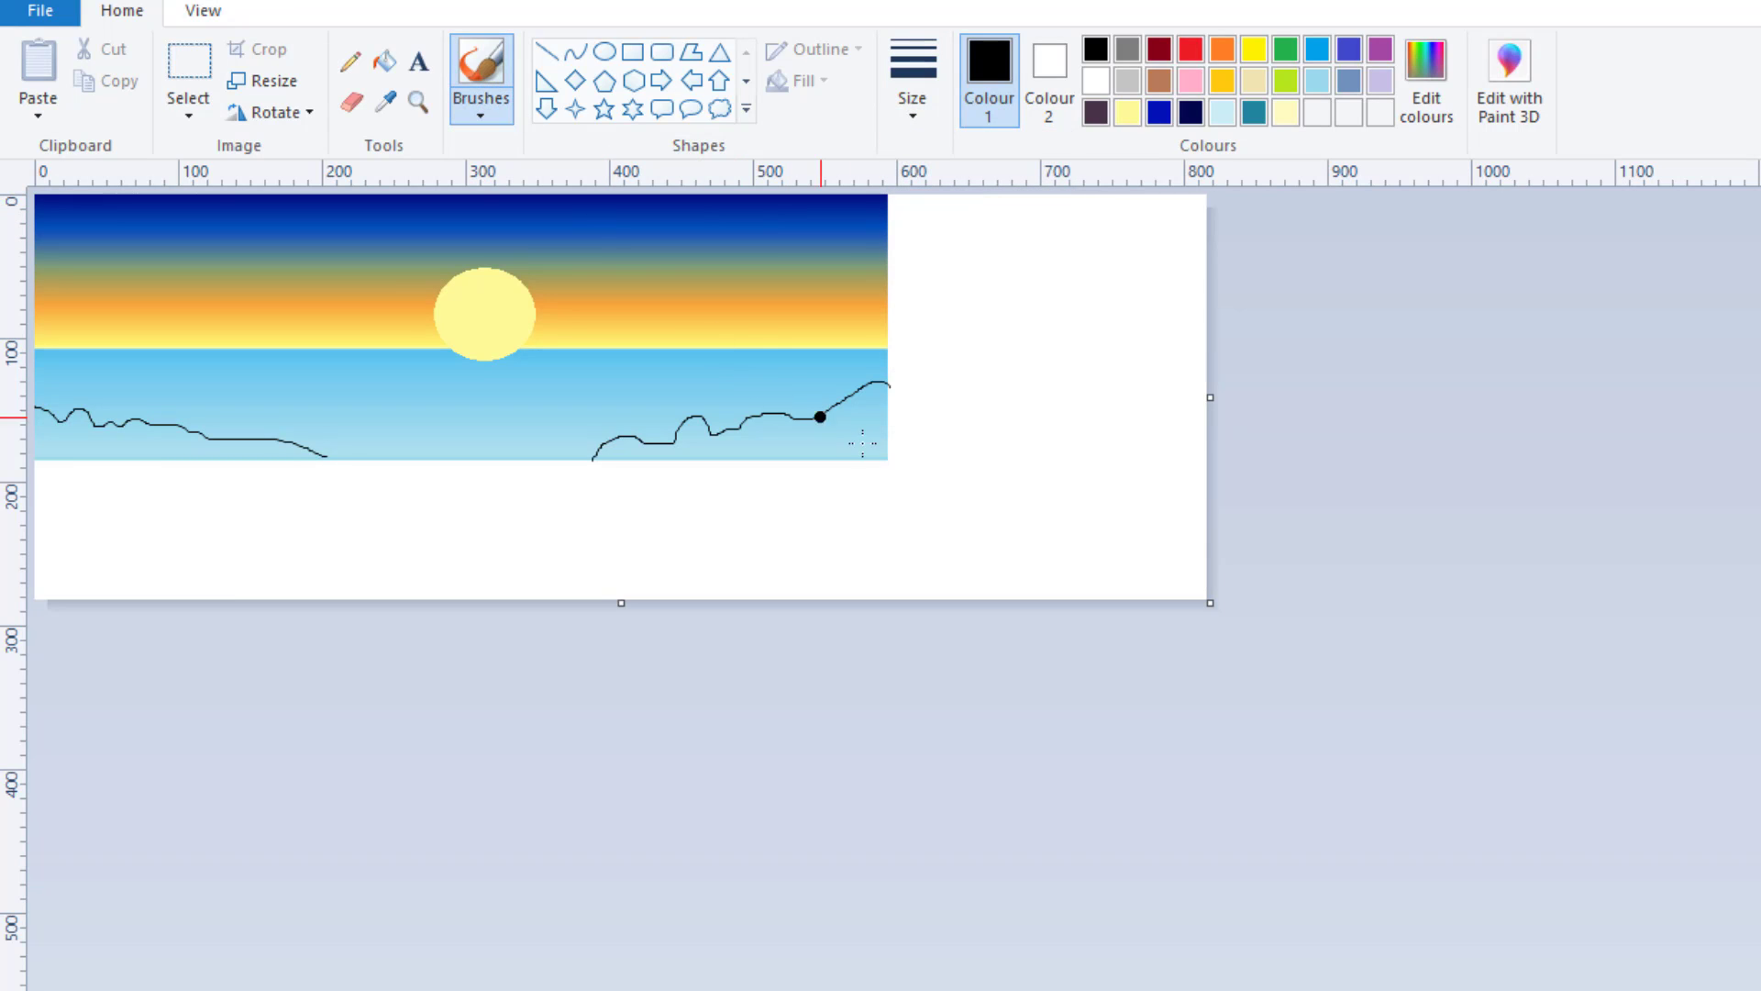
pyautogui.moveTo(876, 425)
pyautogui.mouseDown()
pyautogui.moveTo(880, 385)
pyautogui.moveTo(587, 458)
pyautogui.moveTo(890, 367)
pyautogui.mouseUp()
pyautogui.moveTo(326, 455)
pyautogui.mouseDown()
pyautogui.moveTo(37, 427)
pyautogui.moveTo(366, 459)
pyautogui.moveTo(46, 380)
pyautogui.mouseUp()
# Pick yellow from the sky at the horizon and pencil thin streaks across the base of the sun
pyautogui.click(385, 101)
pyautogui.click(418, 321)
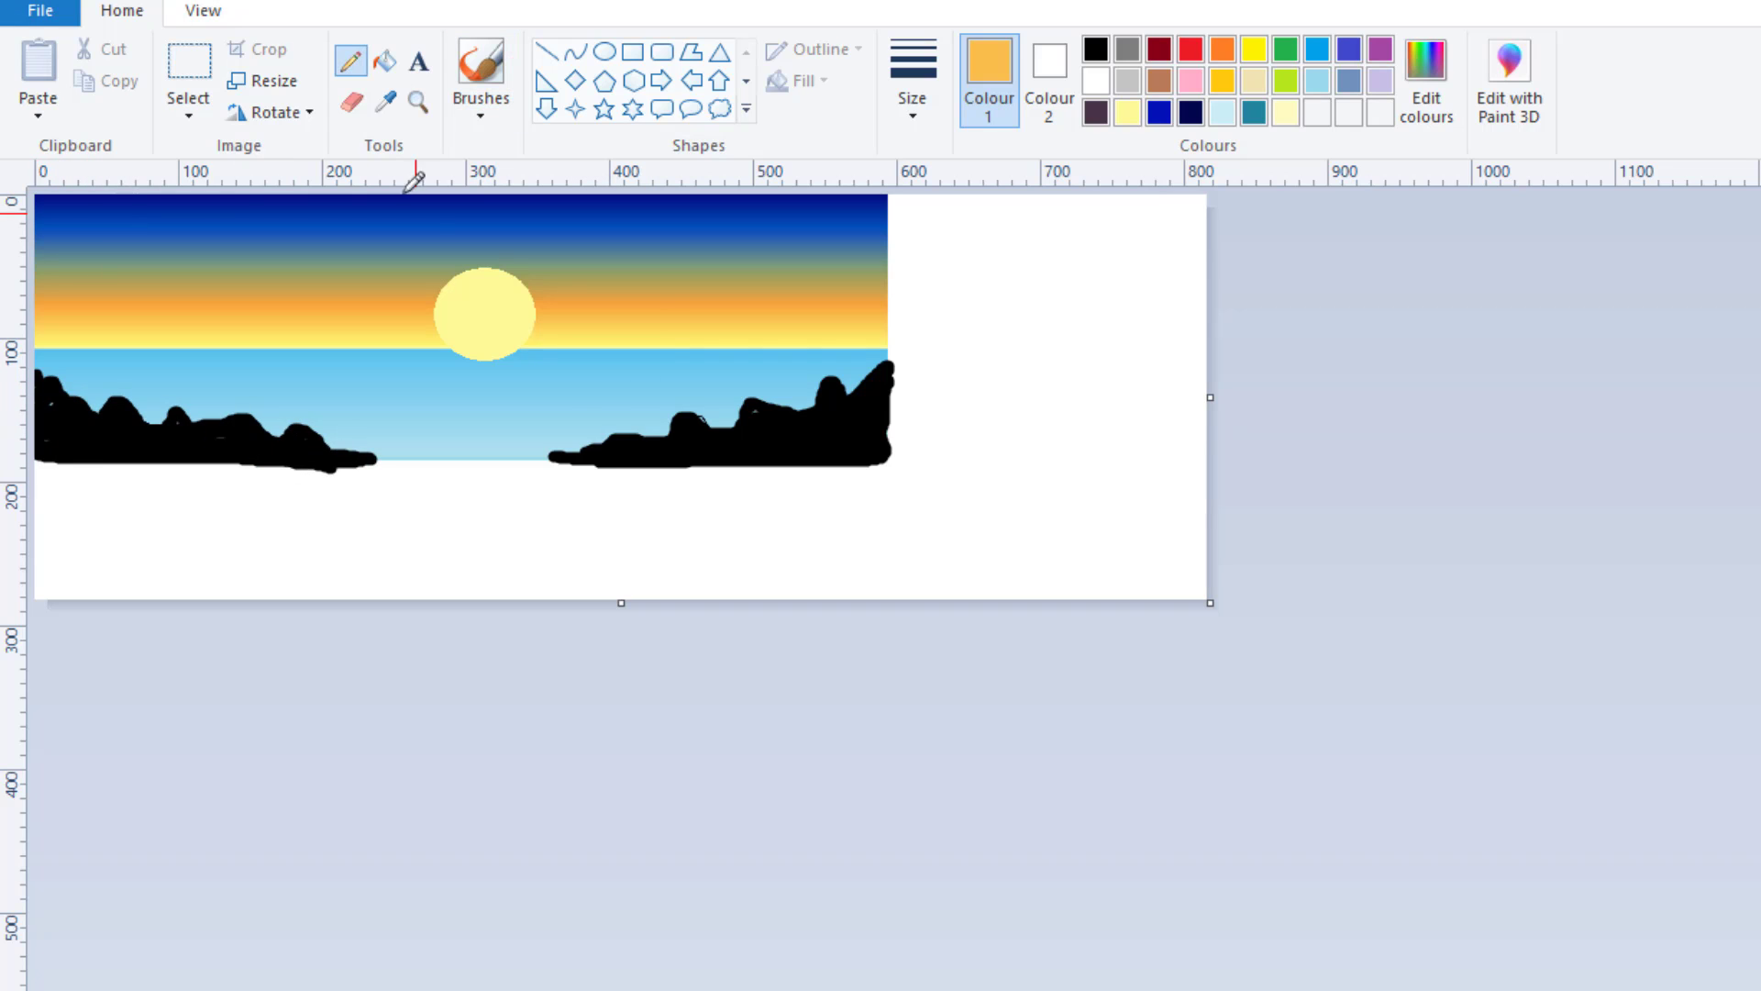
pyautogui.click(385, 100)
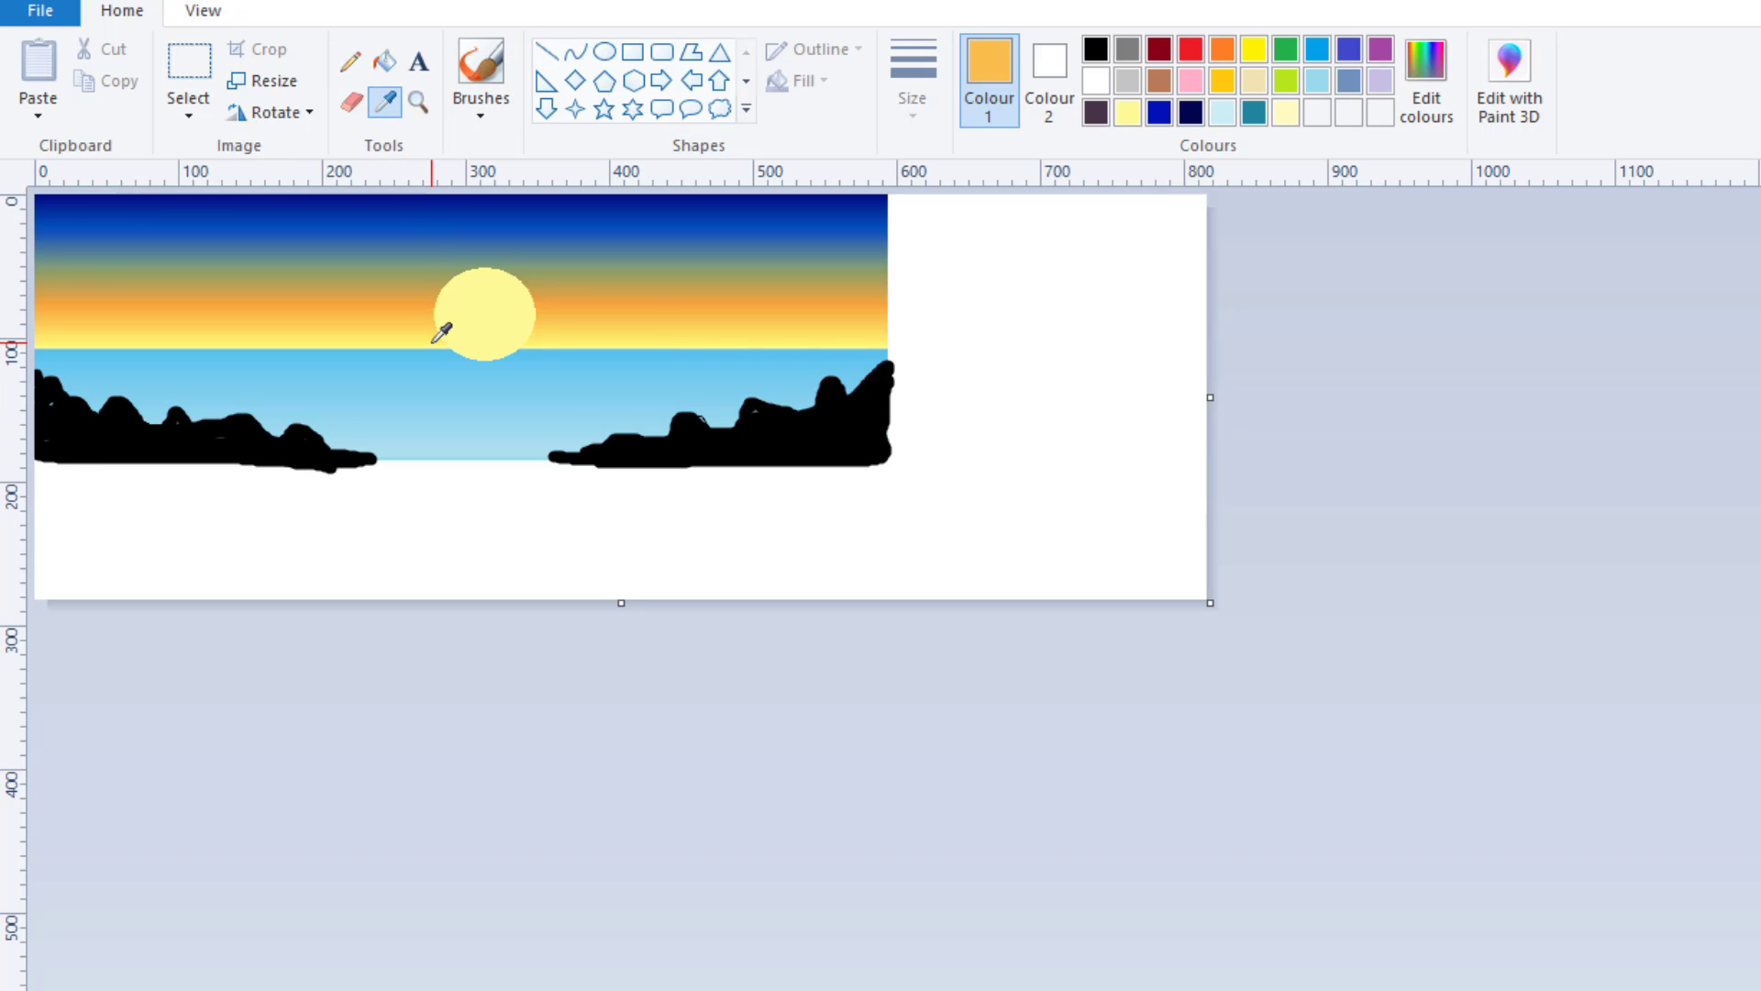
pyautogui.click(468, 336)
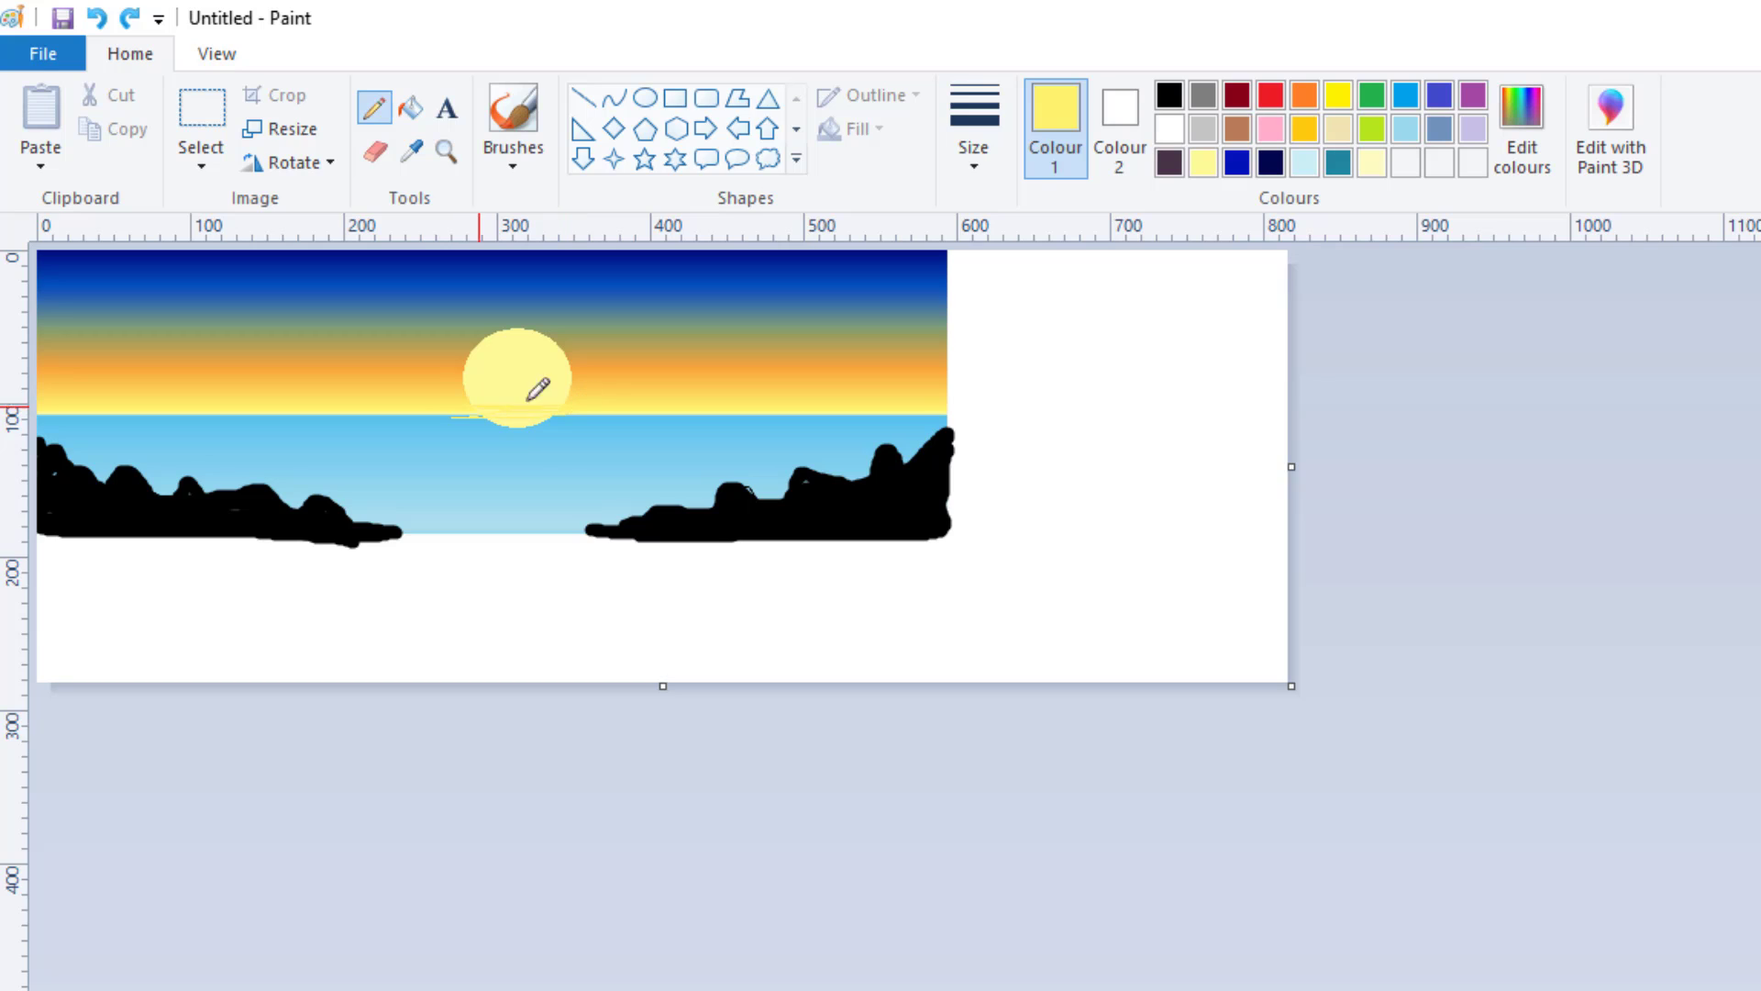
# Scribble light blue reflection strokes on the water below the sun, narrowing downwards
pyautogui.click(1405, 128)
pyautogui.moveTo(659, 441)
pyautogui.mouseDown()
pyautogui.moveTo(496, 523)
pyautogui.moveTo(437, 432)
pyautogui.moveTo(489, 489)
pyautogui.moveTo(594, 444)
pyautogui.moveTo(431, 421)
pyautogui.moveTo(533, 511)
pyautogui.moveTo(512, 458)
pyautogui.moveTo(560, 476)
pyautogui.moveTo(540, 424)
pyautogui.moveTo(516, 530)
pyautogui.moveTo(539, 472)
pyautogui.mouseUp()
pyautogui.click(1403, 161)
# Pencil black stalks rising from both banks and spray grey foliage spots over them with the Airbrush
pyautogui.click(1170, 94)
pyautogui.moveTo(341, 473)
pyautogui.mouseDown()
pyautogui.moveTo(202, 451)
pyautogui.moveTo(104, 468)
pyautogui.moveTo(105, 436)
pyautogui.moveTo(373, 532)
pyautogui.moveTo(228, 465)
pyautogui.moveTo(165, 498)
pyautogui.moveTo(126, 439)
pyautogui.mouseUp()
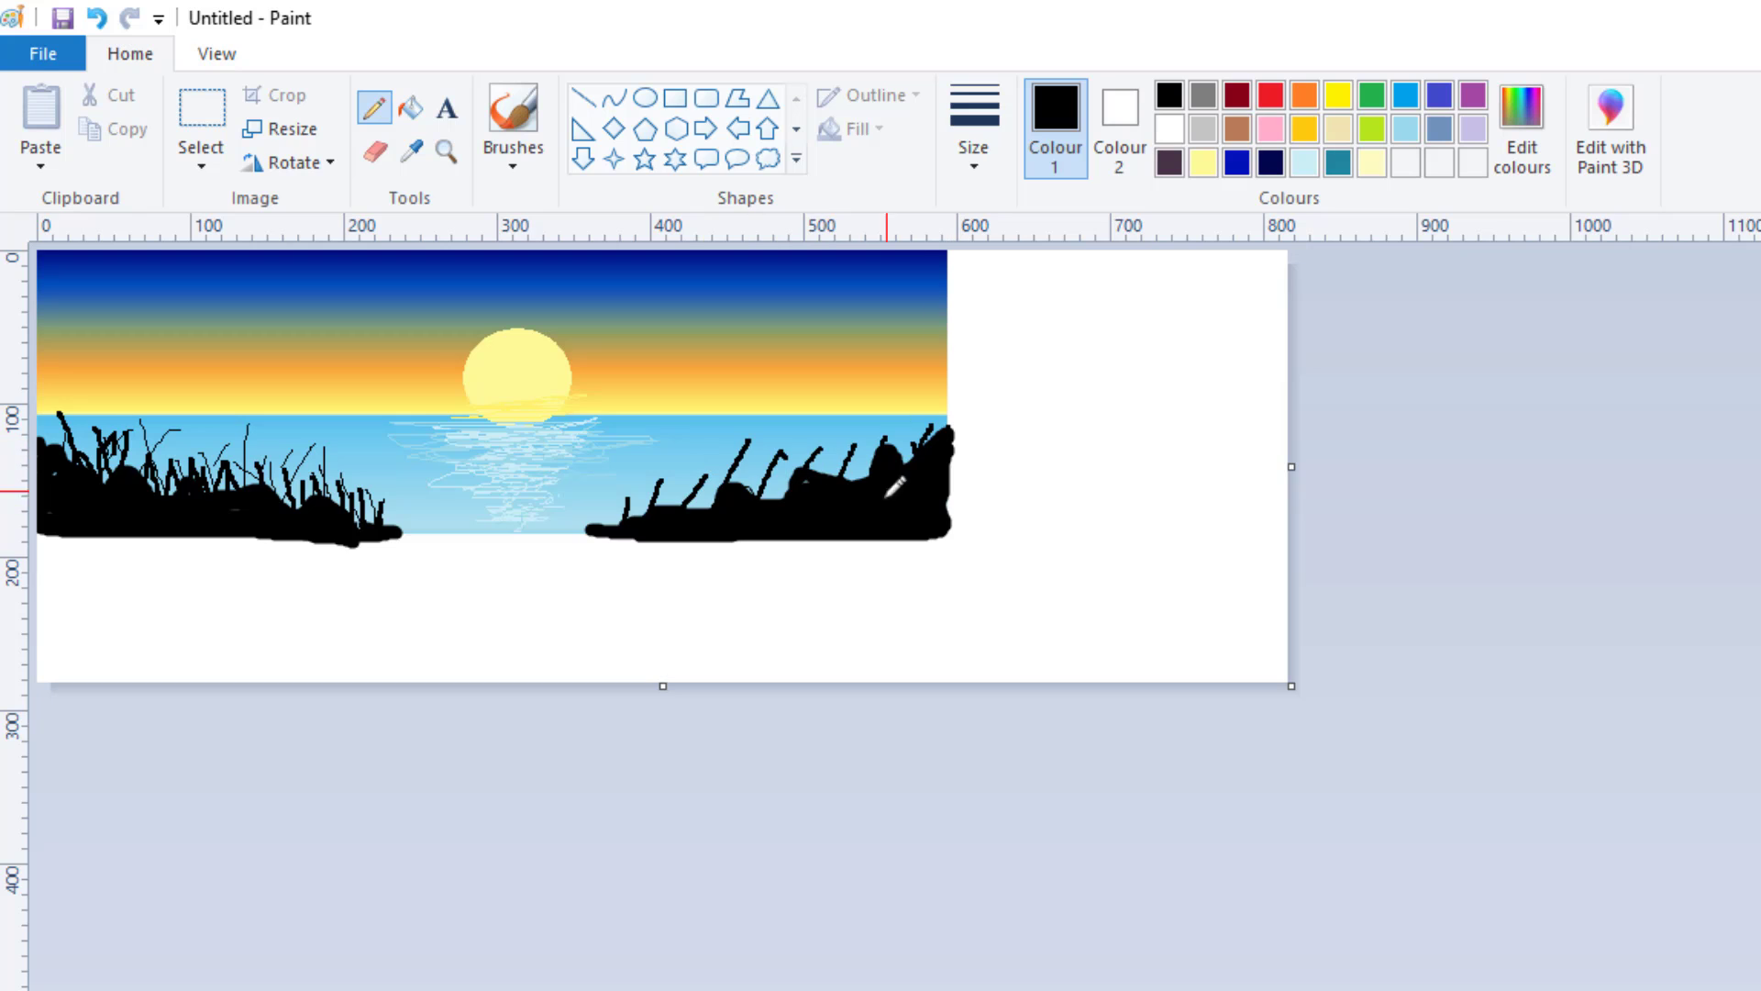
pyautogui.click(519, 157)
pyautogui.click(702, 228)
pyautogui.click(1203, 95)
pyautogui.moveTo(926, 441)
pyautogui.mouseDown()
pyautogui.moveTo(790, 455)
pyautogui.moveTo(822, 522)
pyautogui.moveTo(858, 454)
pyautogui.moveTo(606, 518)
pyautogui.mouseUp()
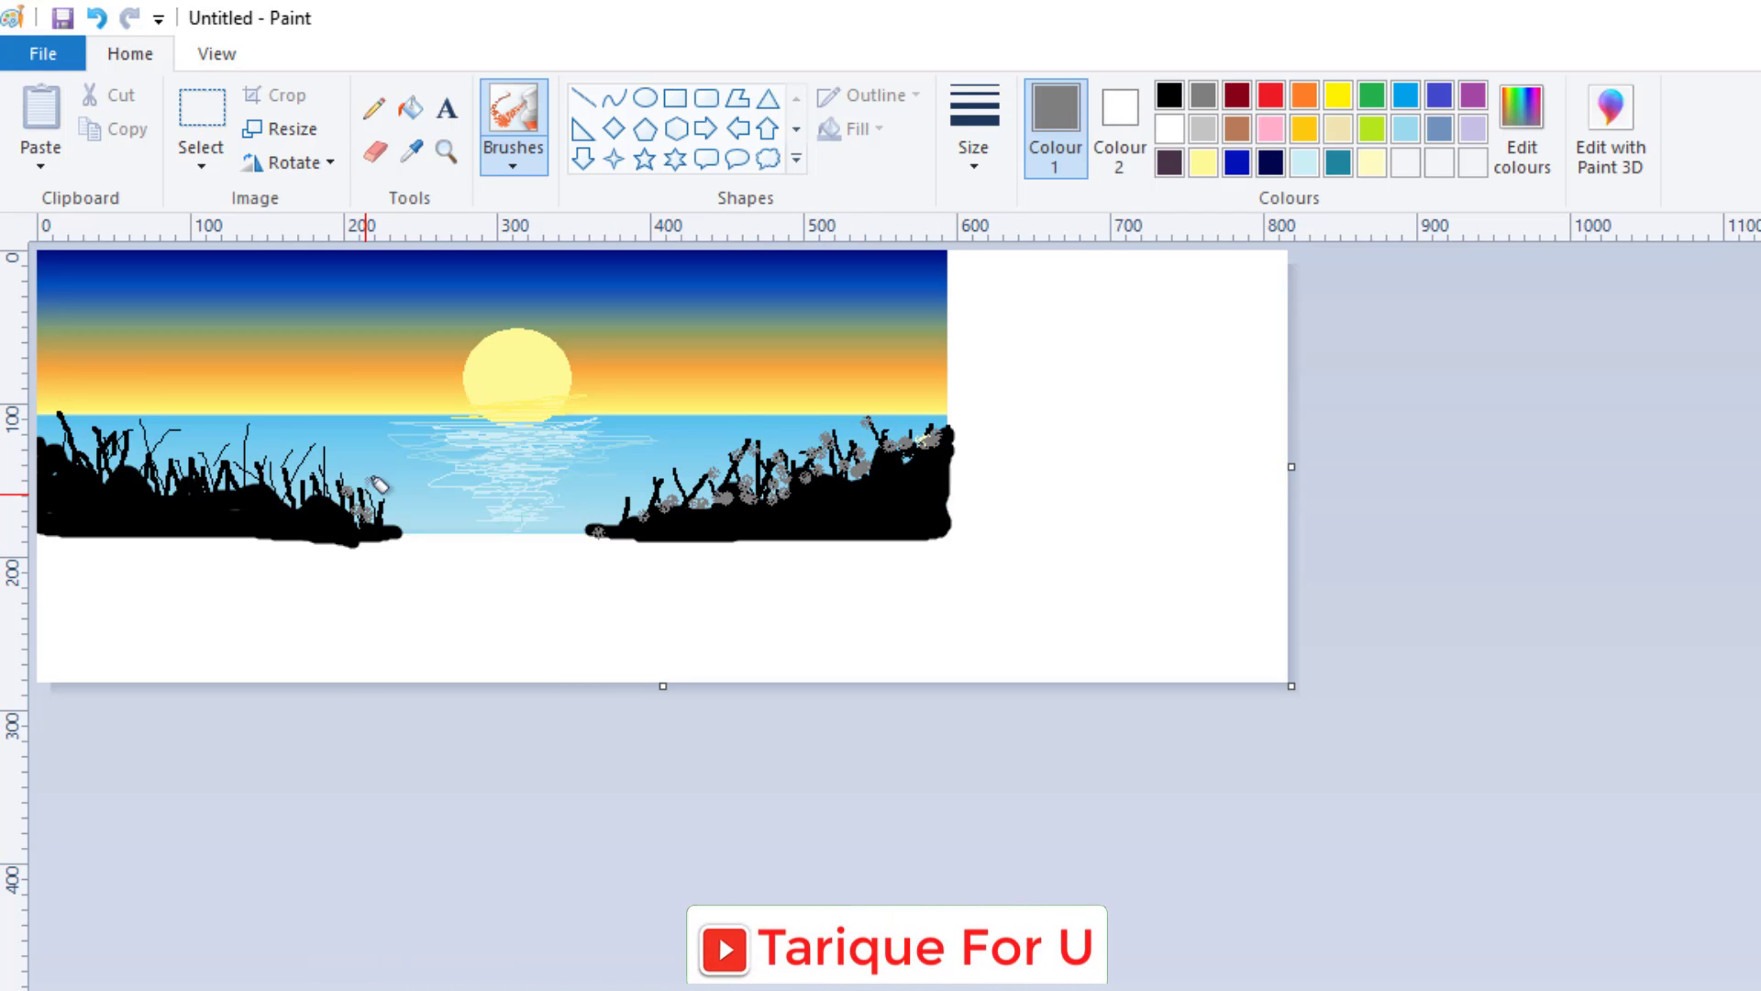
pyautogui.moveTo(376, 491); pyautogui.dragTo(217, 448)
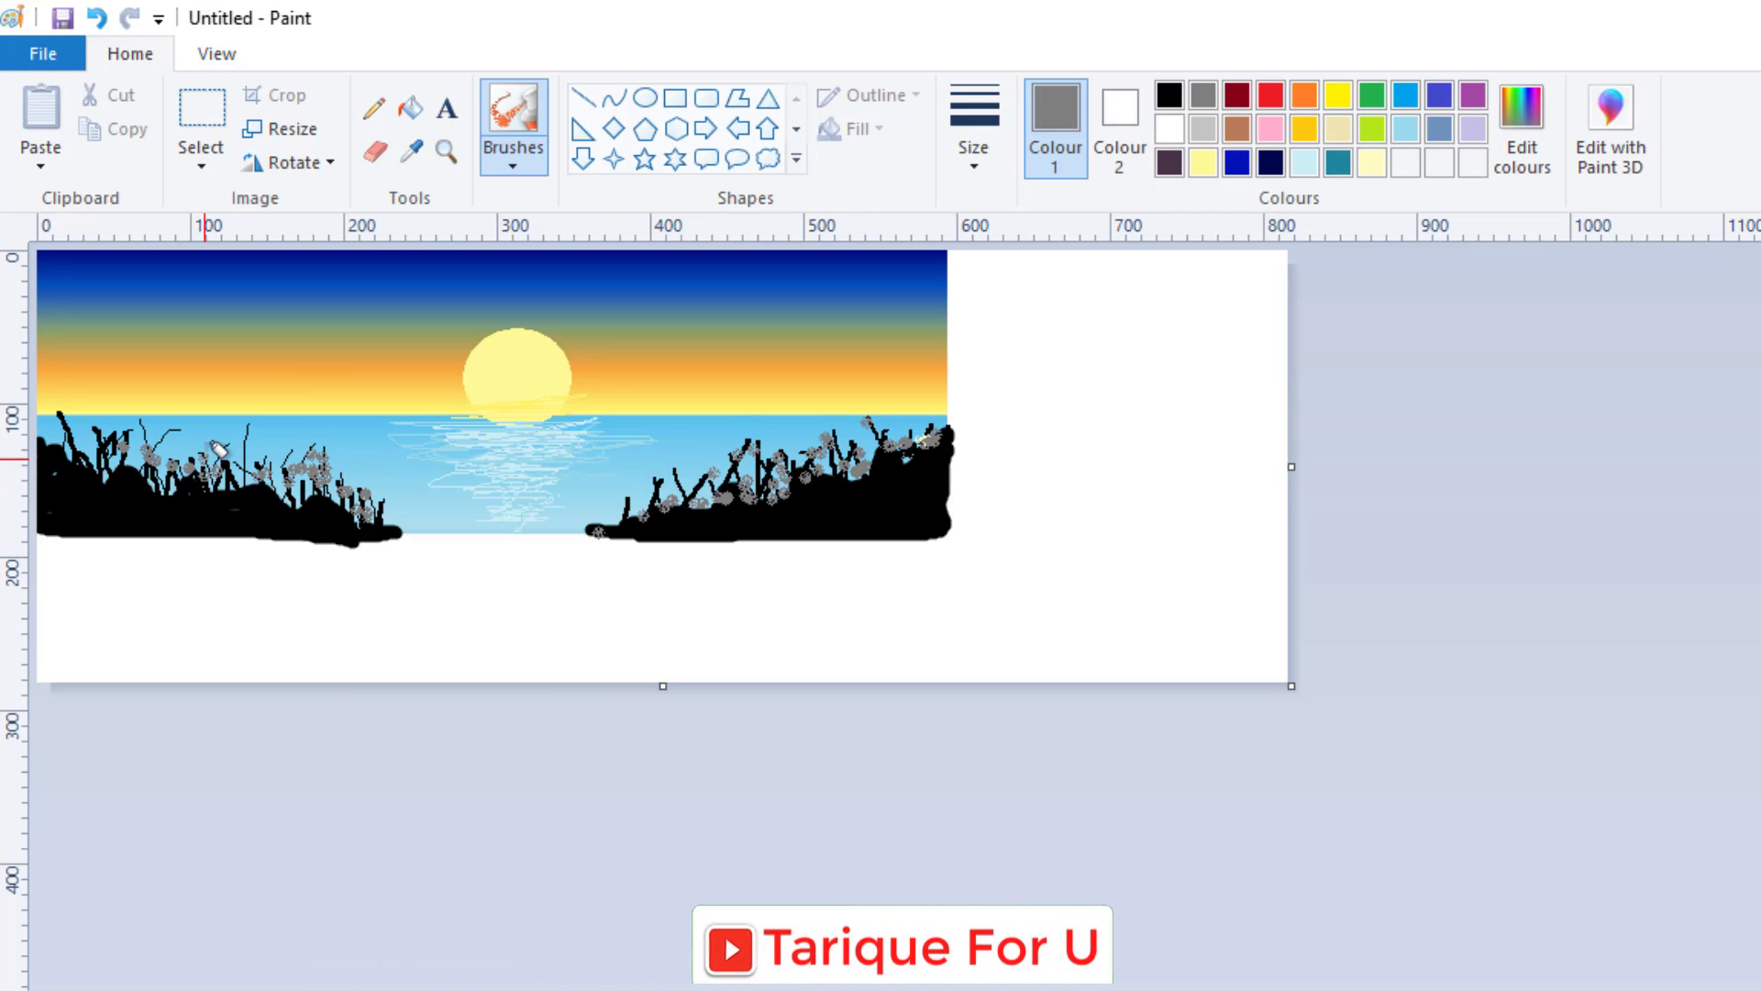
# Draw a grey pentagon about 113 by 46 pixels with the second line size beside the scene and delete its upper part
pyautogui.click(646, 137)
pyautogui.moveTo(1006, 436); pyautogui.dragTo(1184, 507)
pyautogui.click(974, 137)
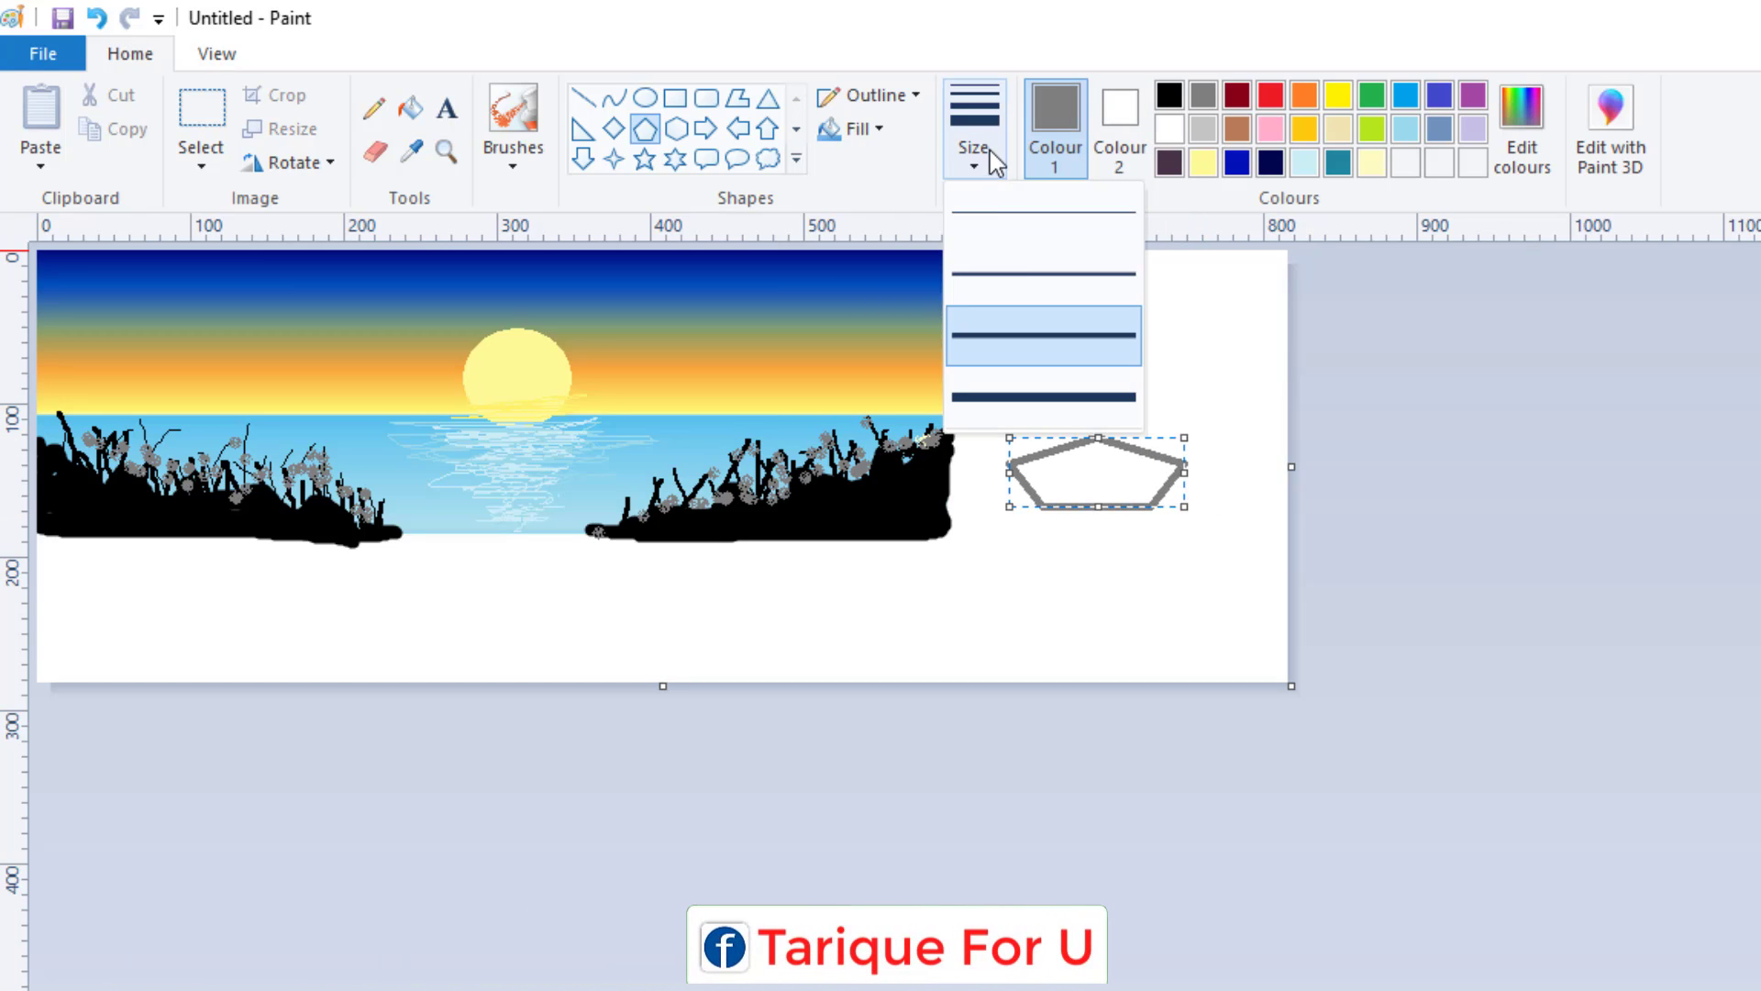
pyautogui.click(1019, 275)
pyautogui.click(206, 115)
pyautogui.moveTo(993, 436); pyautogui.dragTo(1226, 477)
pyautogui.press('Delete')
# Recolour the open hull outline black and close its top with a straight horizontal line
pyautogui.click(1170, 95)
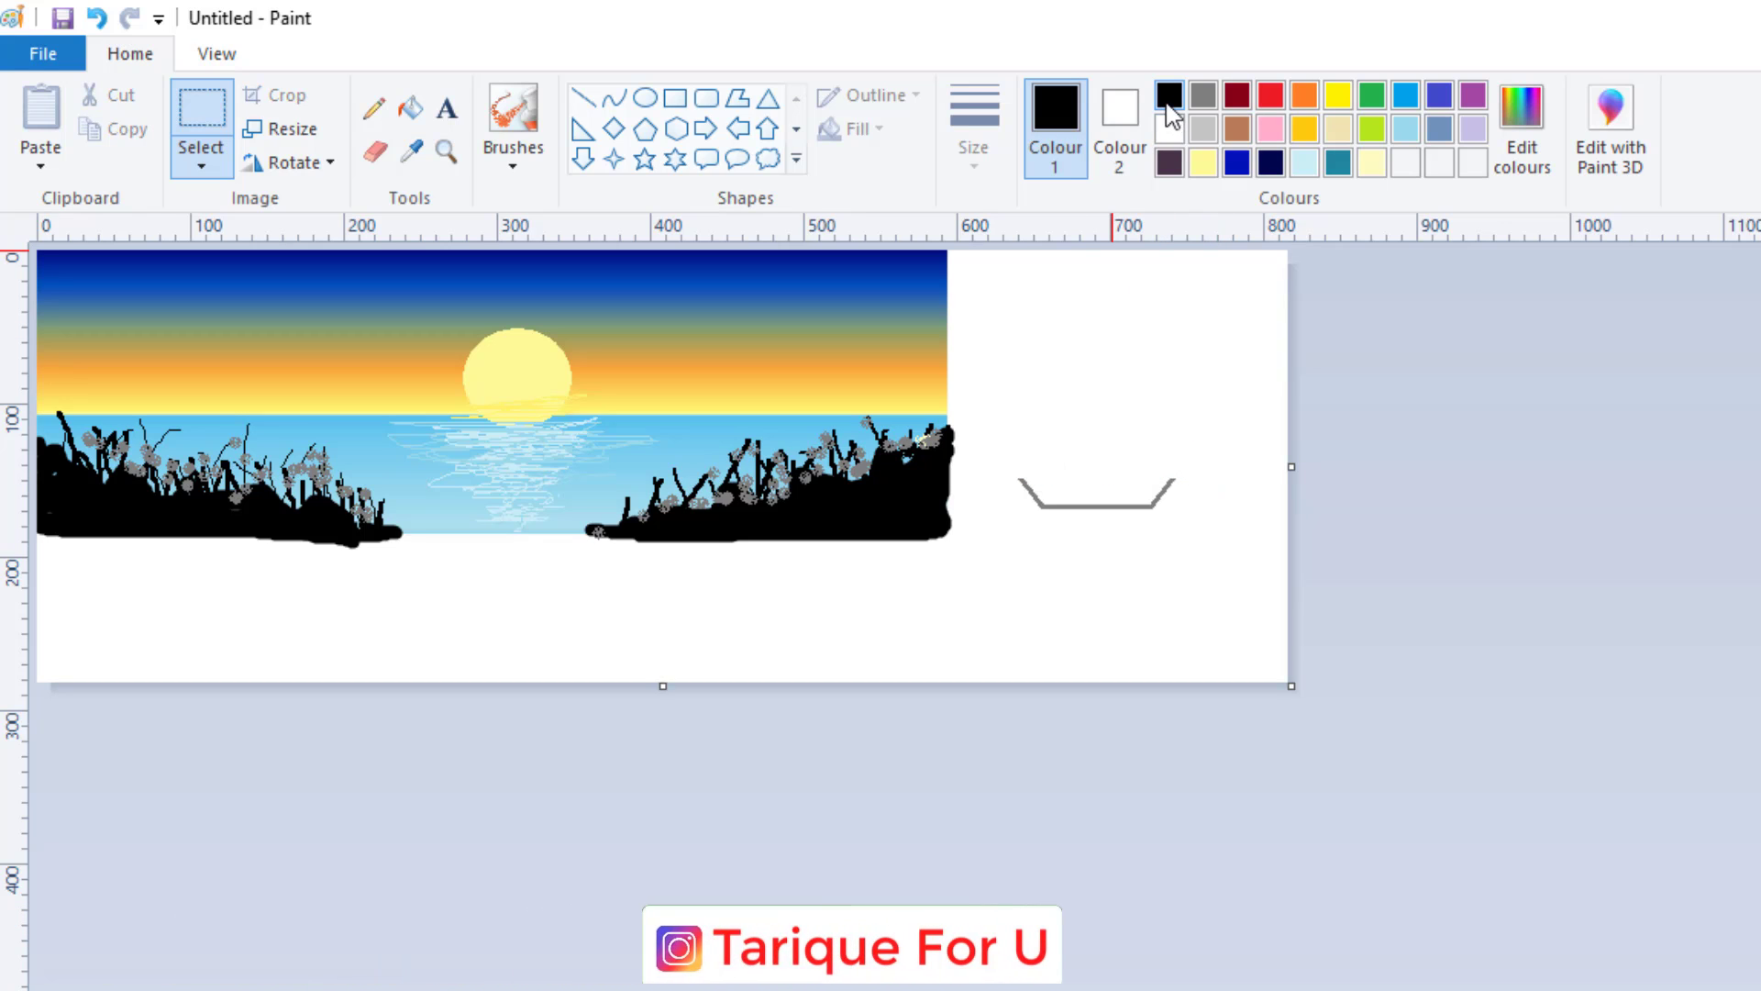
pyautogui.click(410, 107)
pyautogui.click(1164, 488)
pyautogui.click(584, 98)
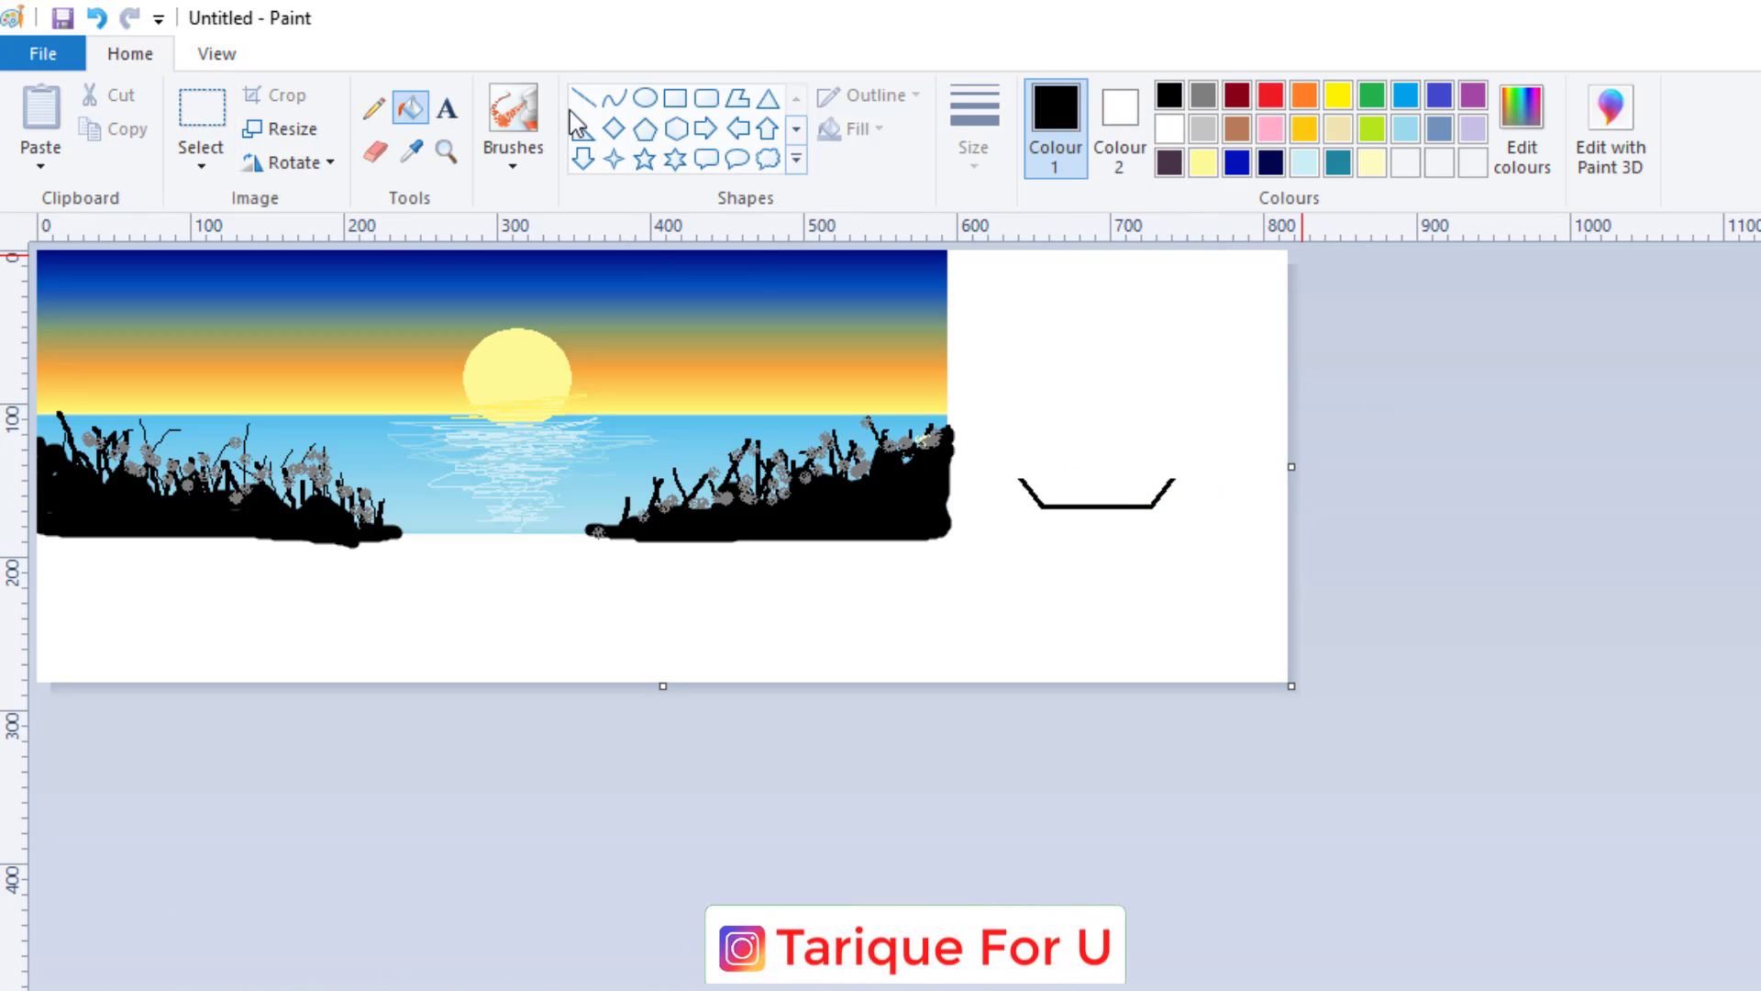
pyautogui.moveTo(1021, 477); pyautogui.dragTo(1176, 476)
# Draw two right-triangle sails and a vertical mast line above the hull, with the smaller sail mirrored to face the larger one
pyautogui.click(583, 128)
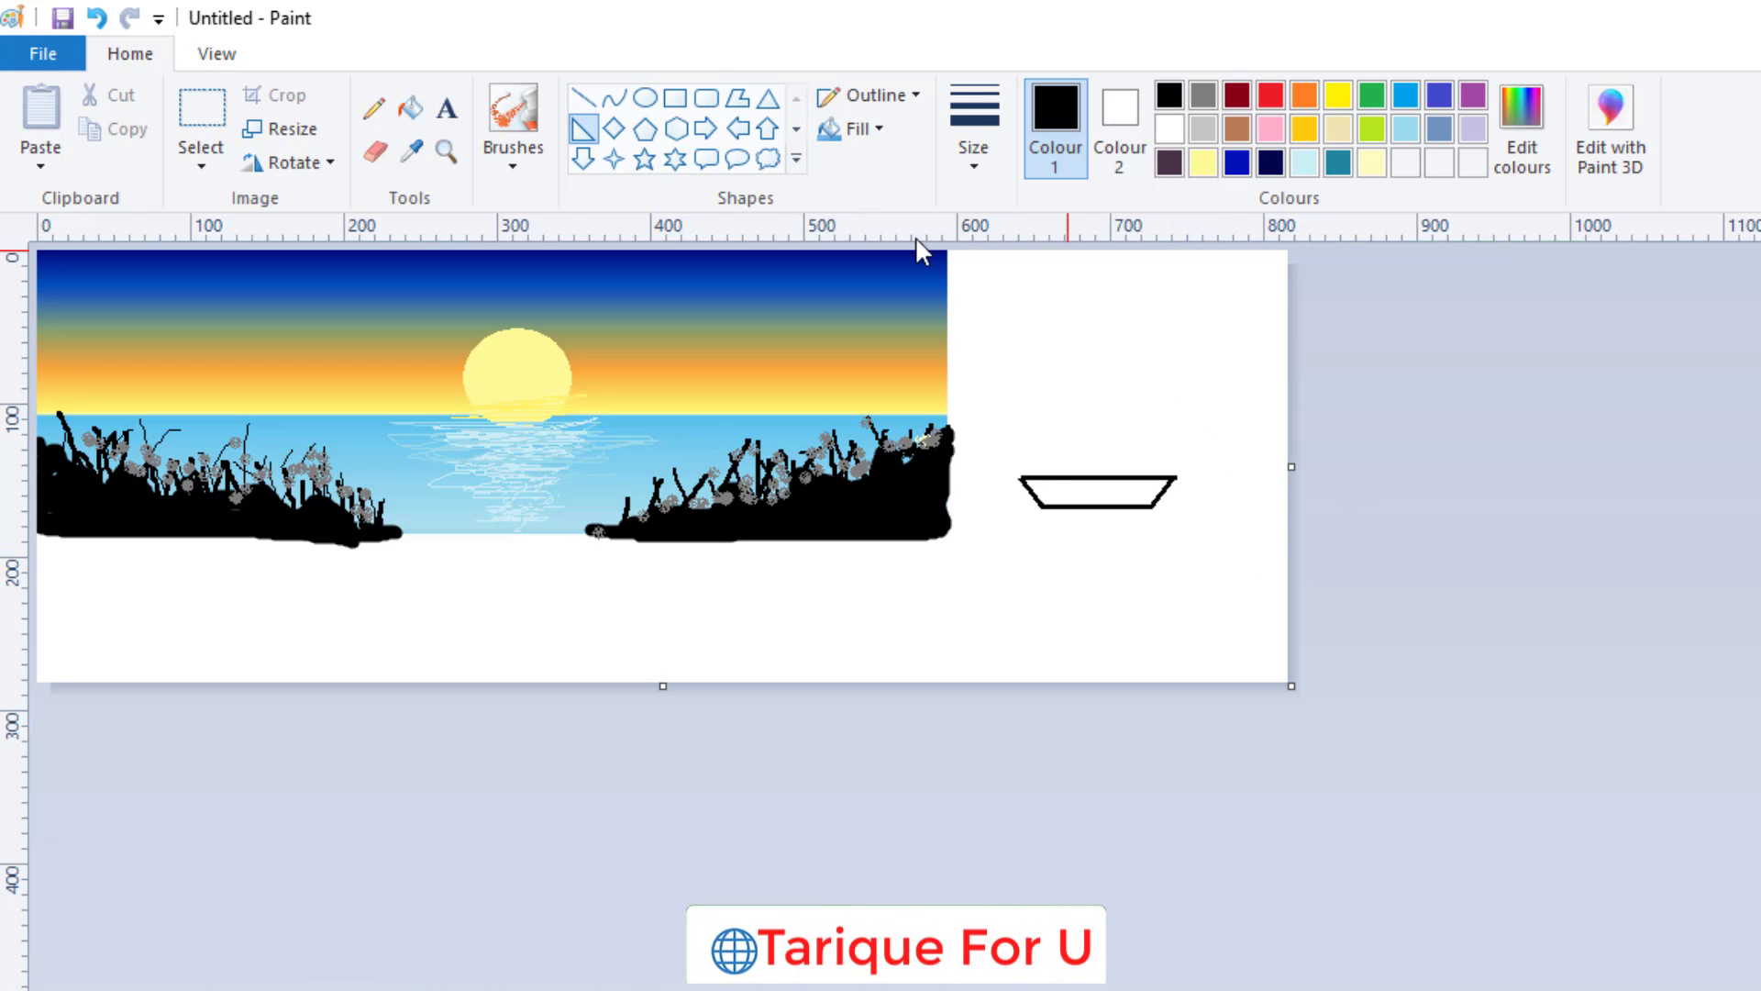
pyautogui.moveTo(1055, 468); pyautogui.dragTo(1090, 421)
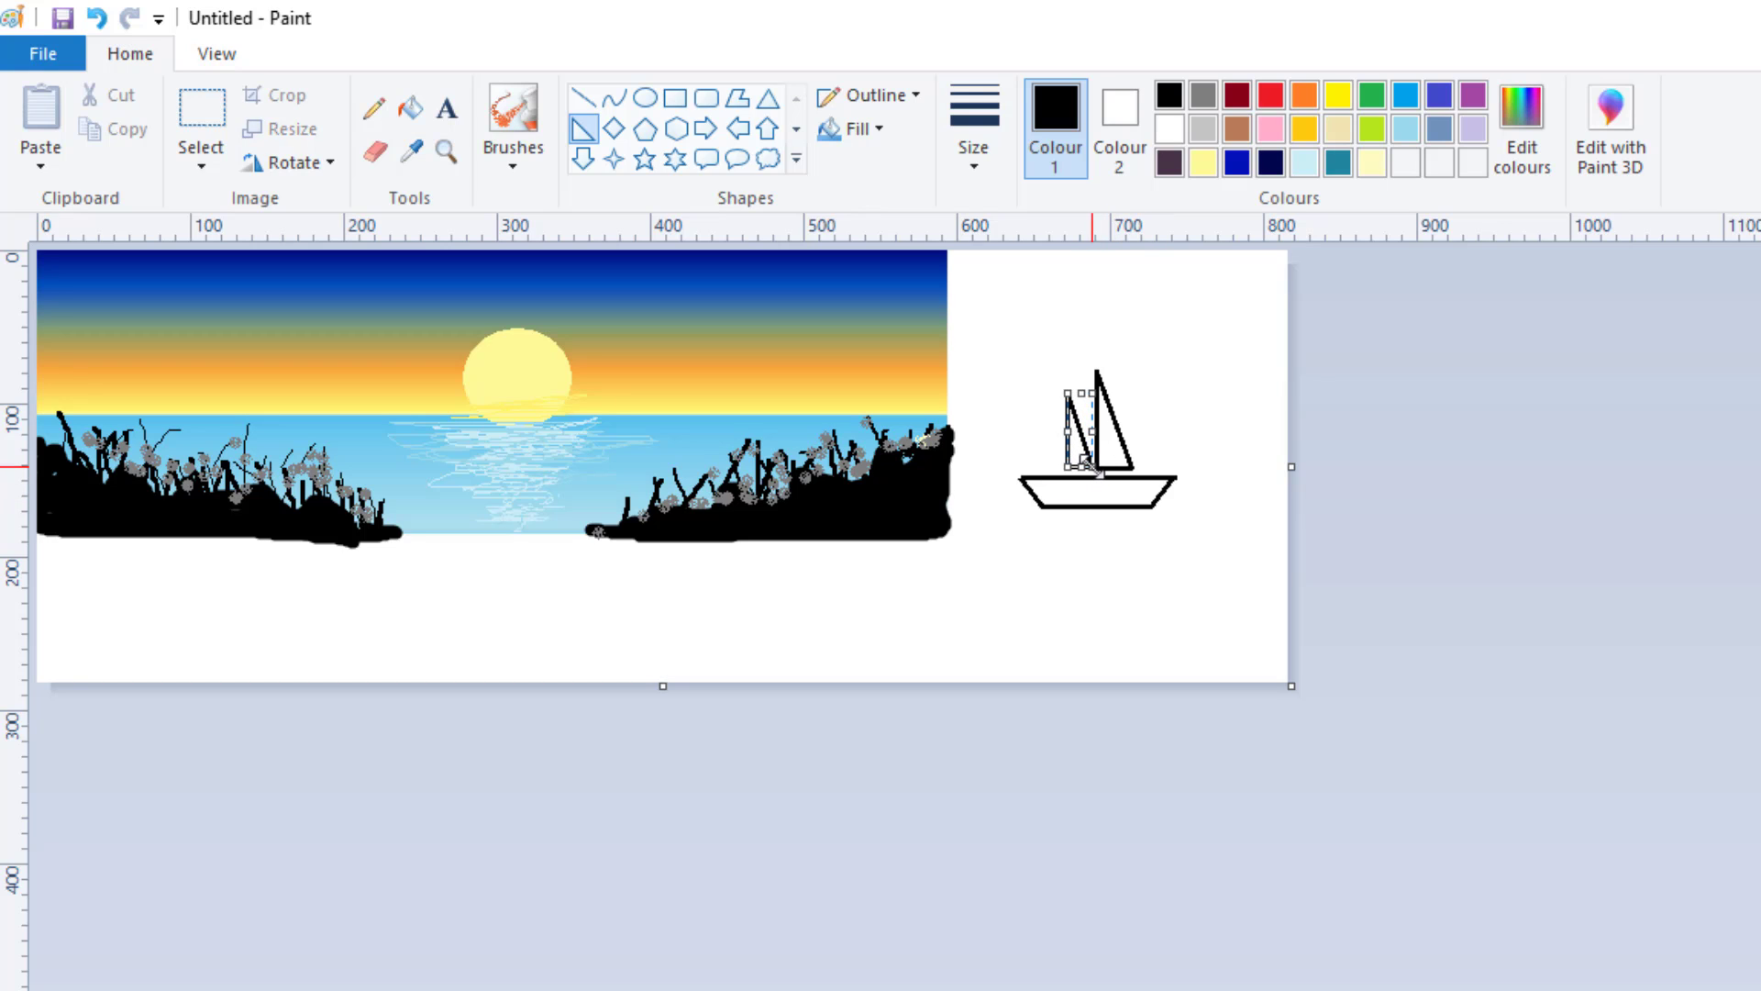
pyautogui.click(292, 162)
pyautogui.click(323, 236)
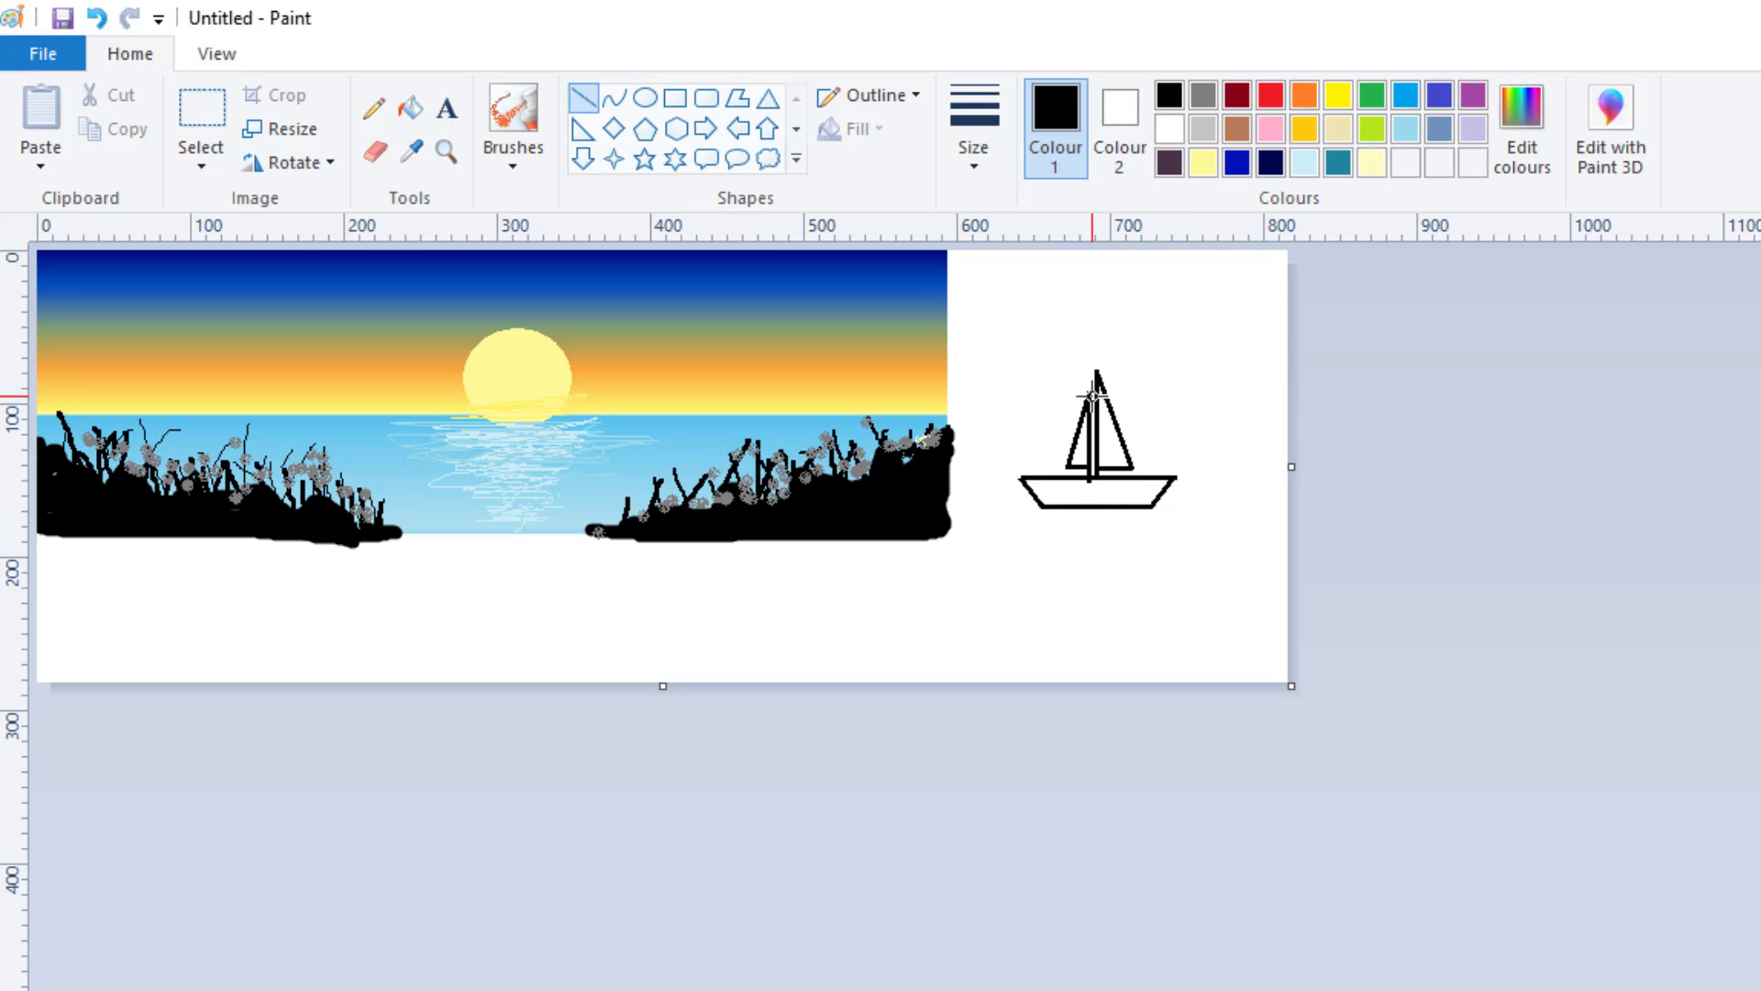
# Draw rigging lines from the mast tops to the hull at the thinnest size and thicken the taller mast with the second line size
pyautogui.click(974, 146)
pyautogui.click(1049, 231)
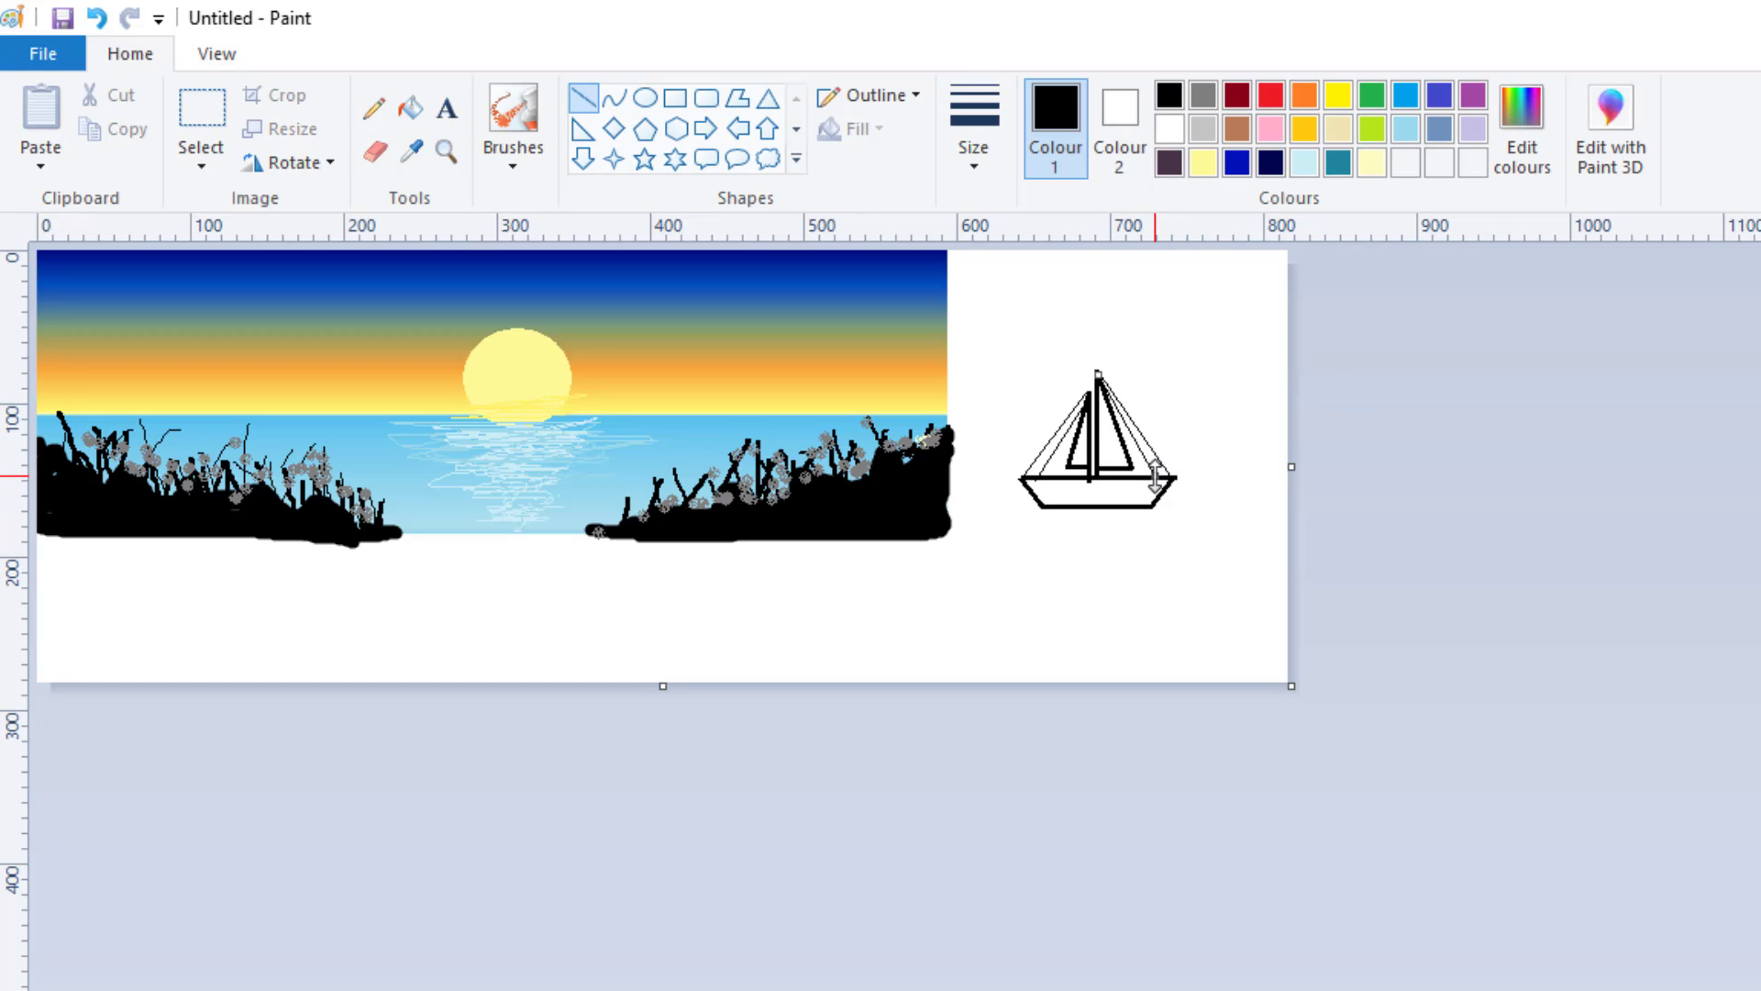
pyautogui.click(973, 152)
pyautogui.click(1009, 275)
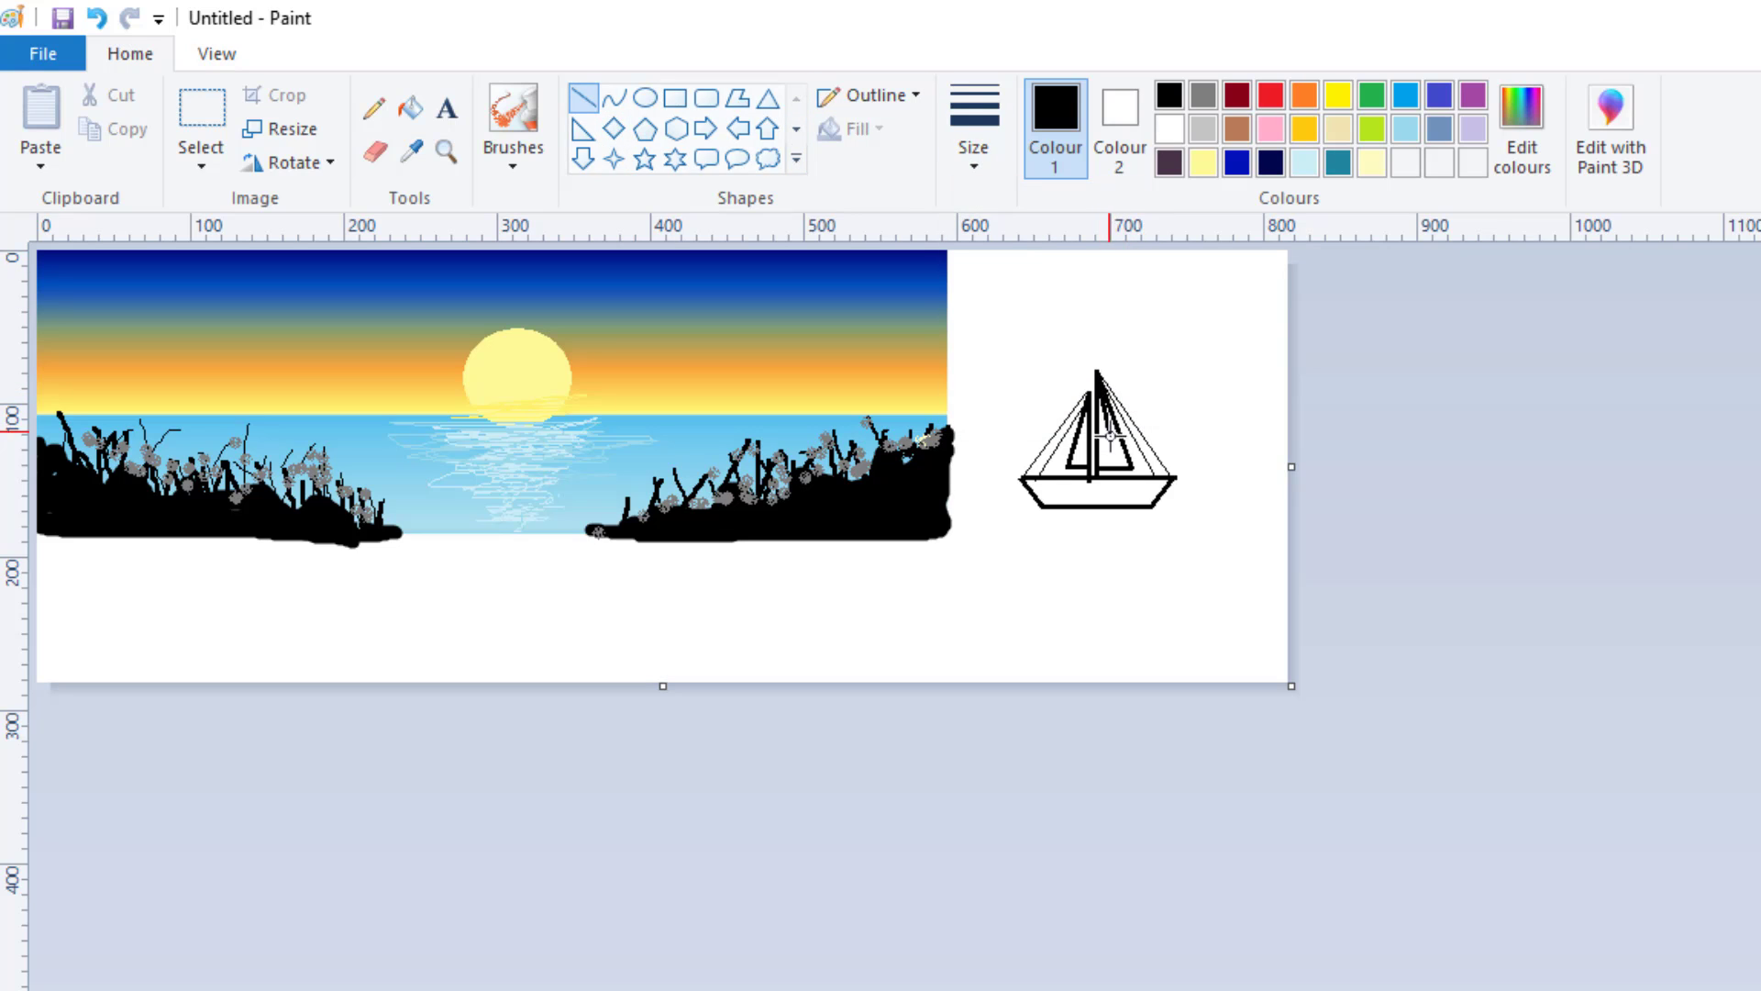
# Recolour the thick outlines of the boat's hull, masts and sails dark plum with the fill tool
pyautogui.click(406, 113)
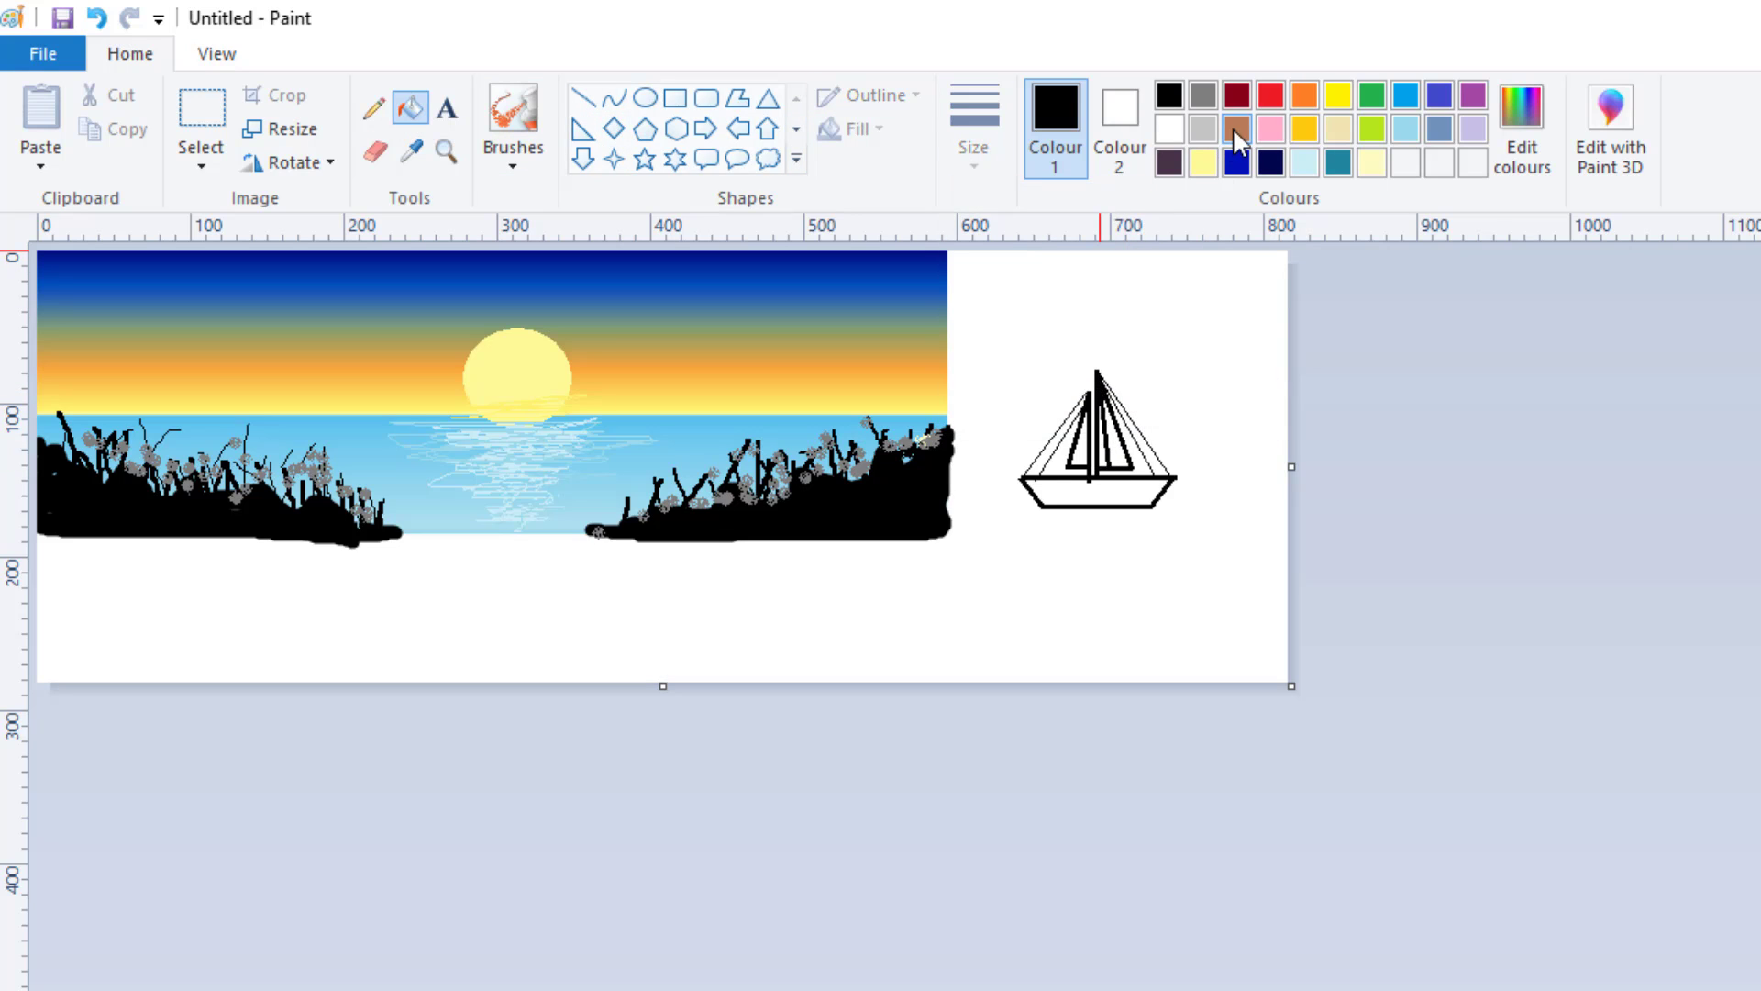
pyautogui.click(1169, 162)
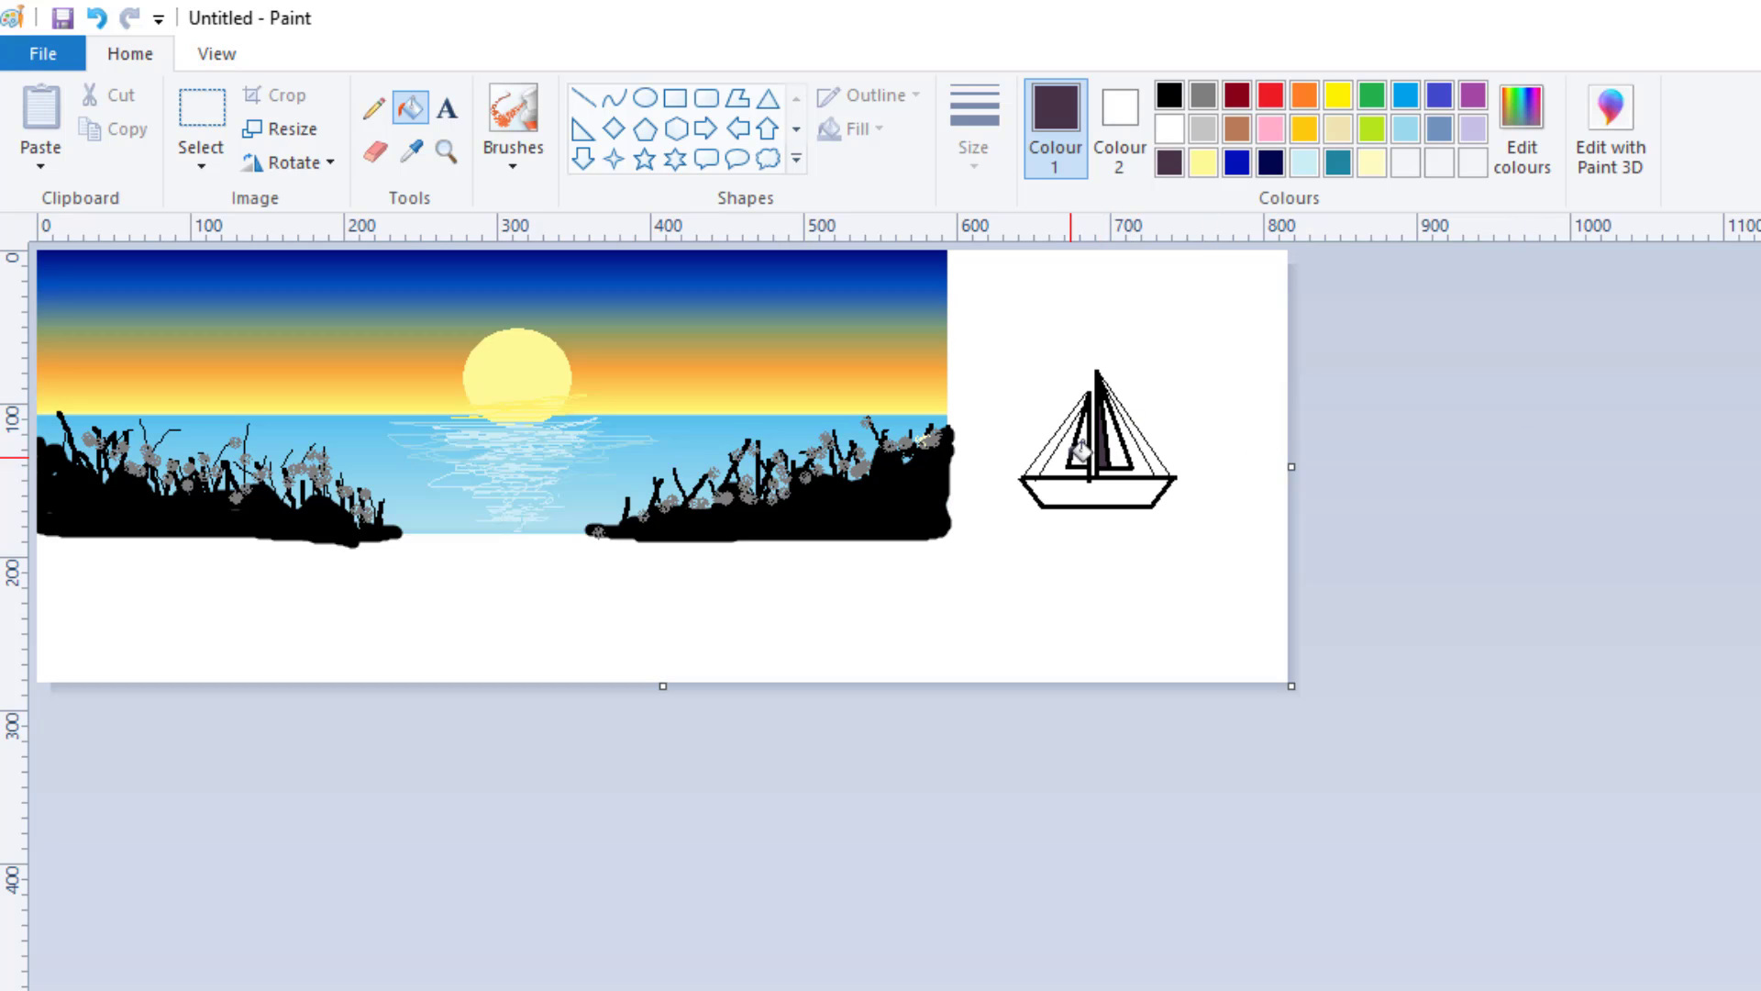
pyautogui.click(1135, 436)
# Fill the insides of both sails with black
pyautogui.click(588, 104)
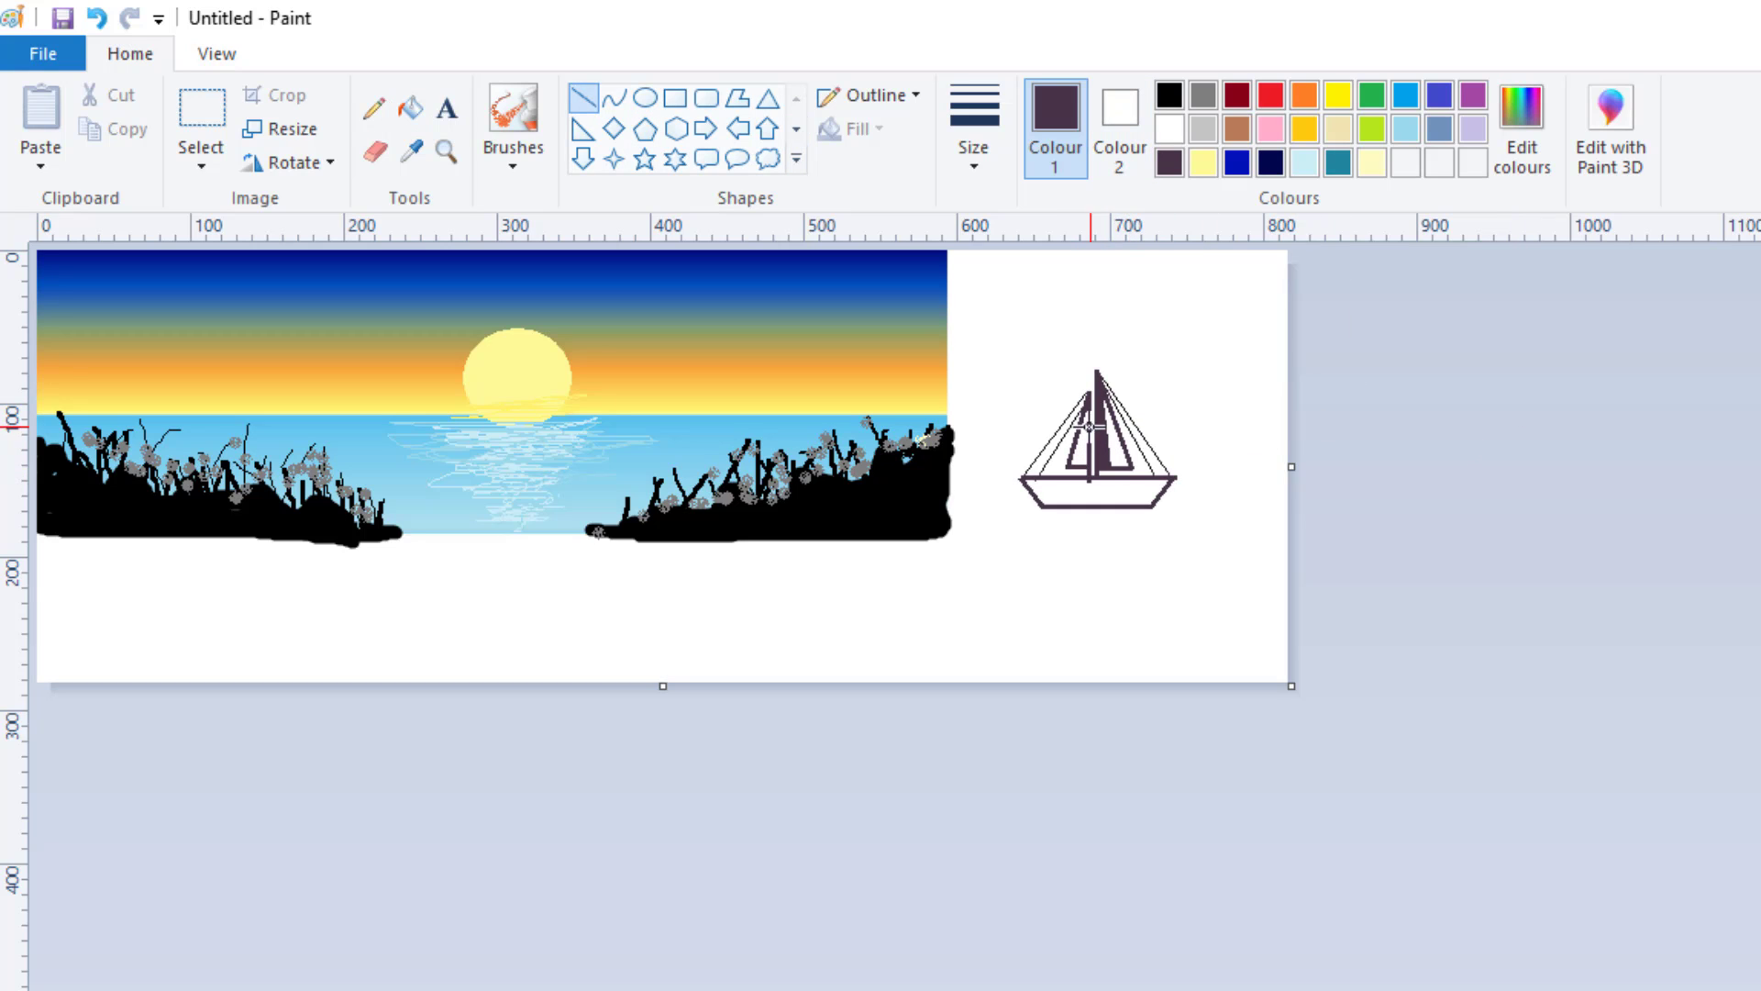
pyautogui.click(411, 109)
pyautogui.click(1169, 95)
pyautogui.click(1119, 441)
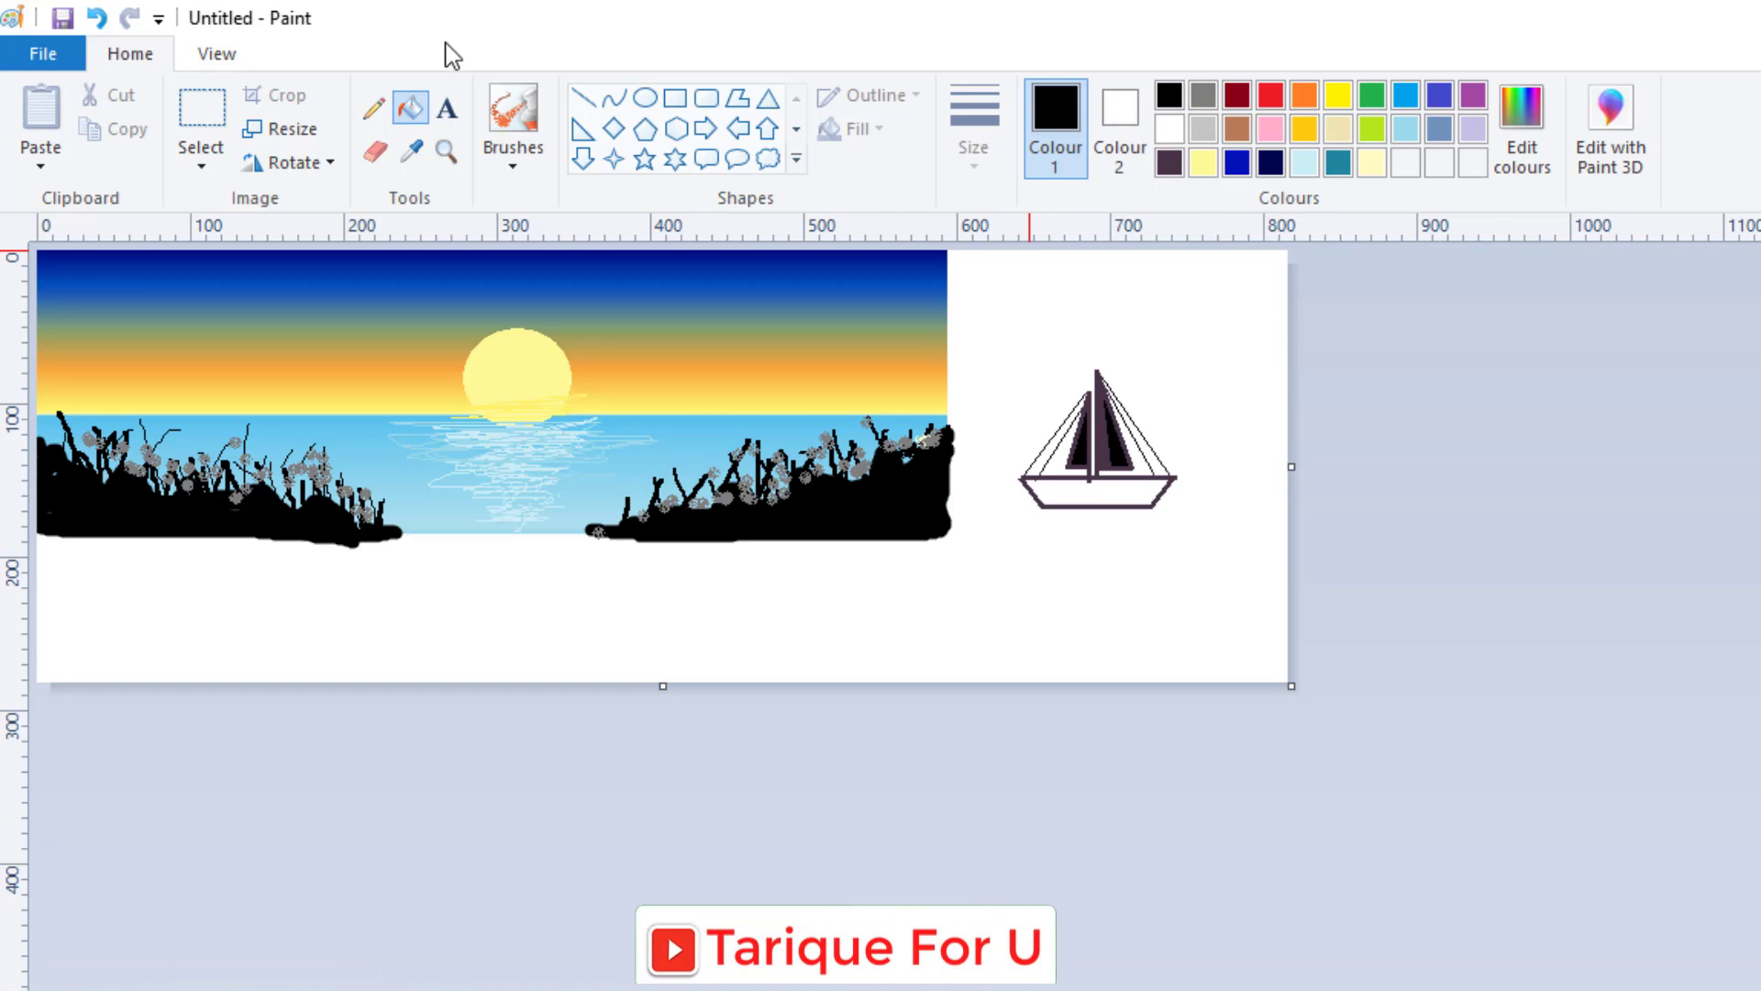
# Draw a downward-bowed curve about 84 pixels wide across the inside of the hull and colour it dark plum
pyautogui.click(614, 97)
pyautogui.moveTo(1036, 494); pyautogui.dragTo(1164, 495)
pyautogui.click(1087, 503)
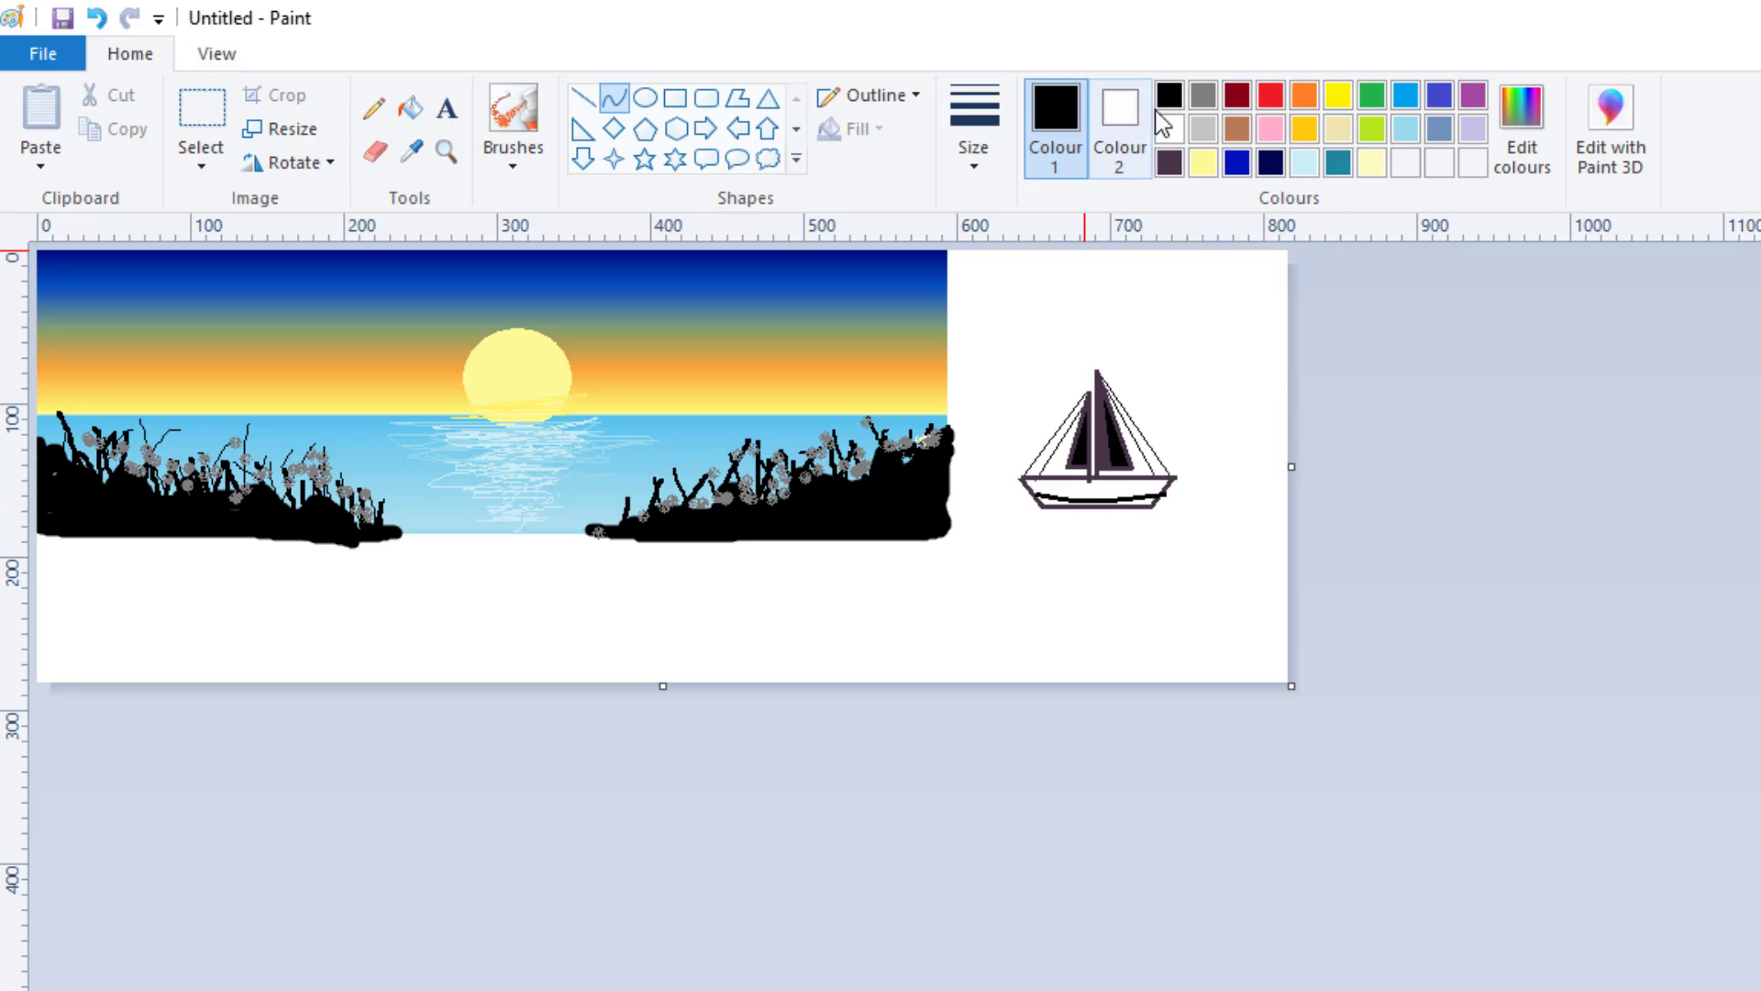
pyautogui.click(1237, 128)
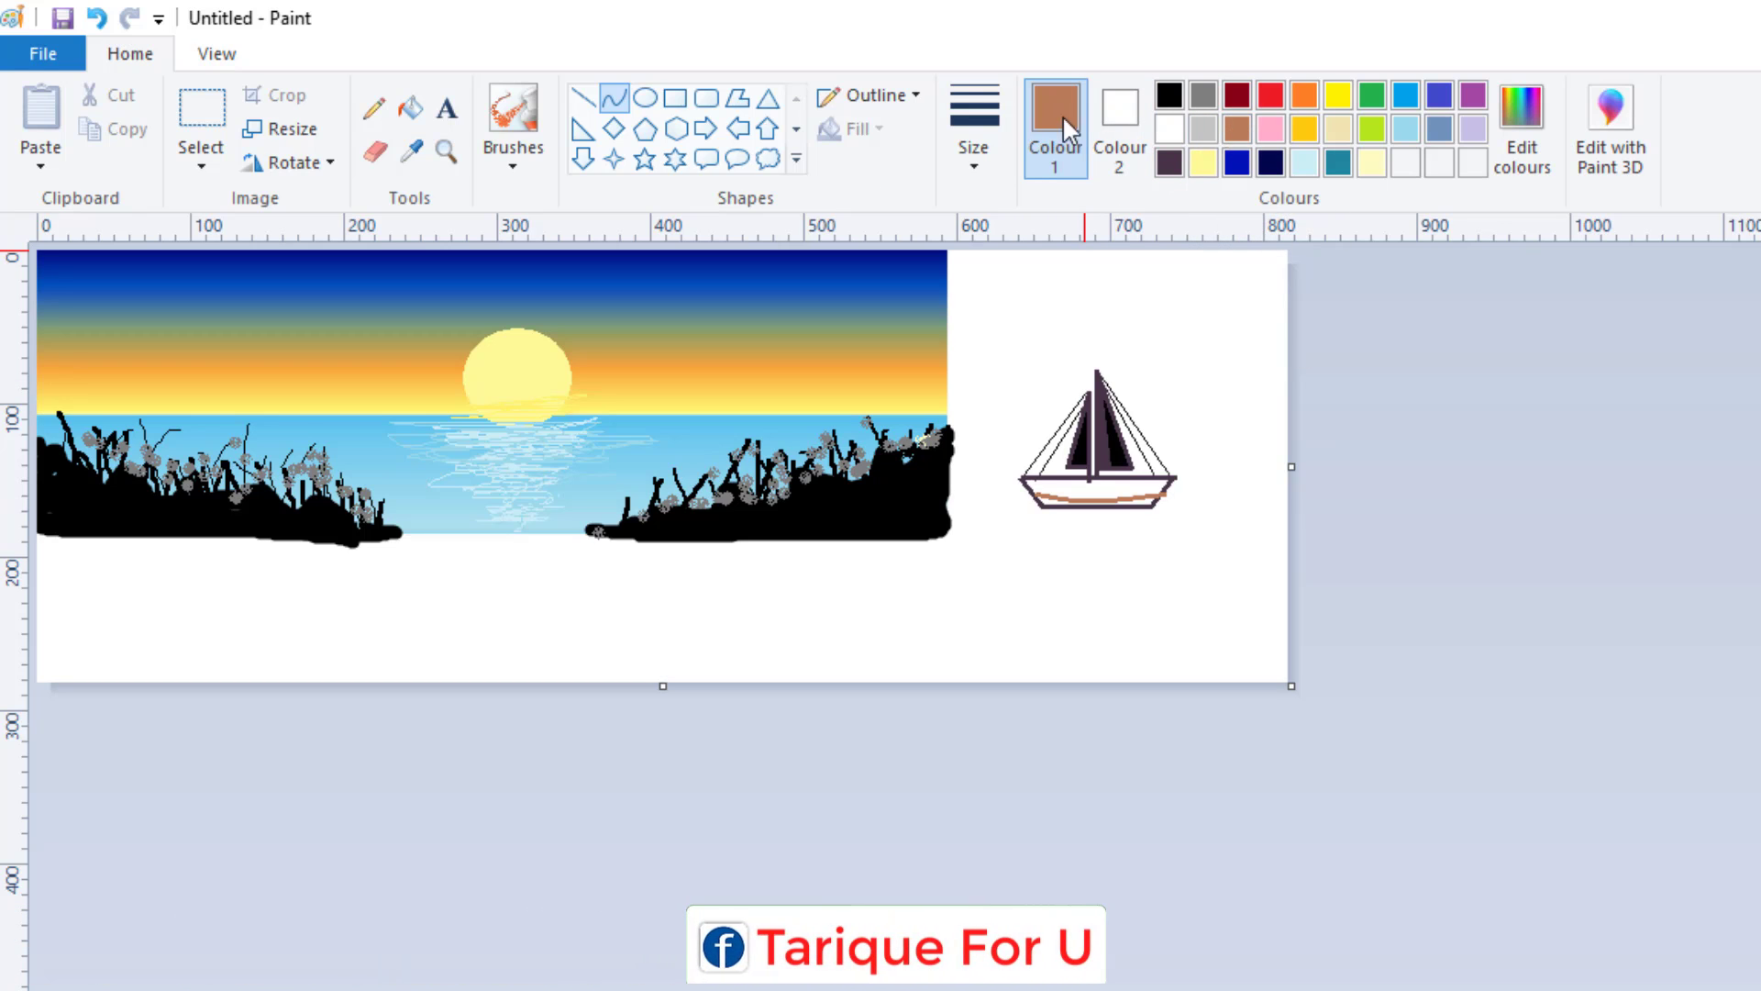
pyautogui.click(1237, 94)
pyautogui.click(1170, 162)
# Fill the hull dark plum below the curve and black above it
pyautogui.click(411, 108)
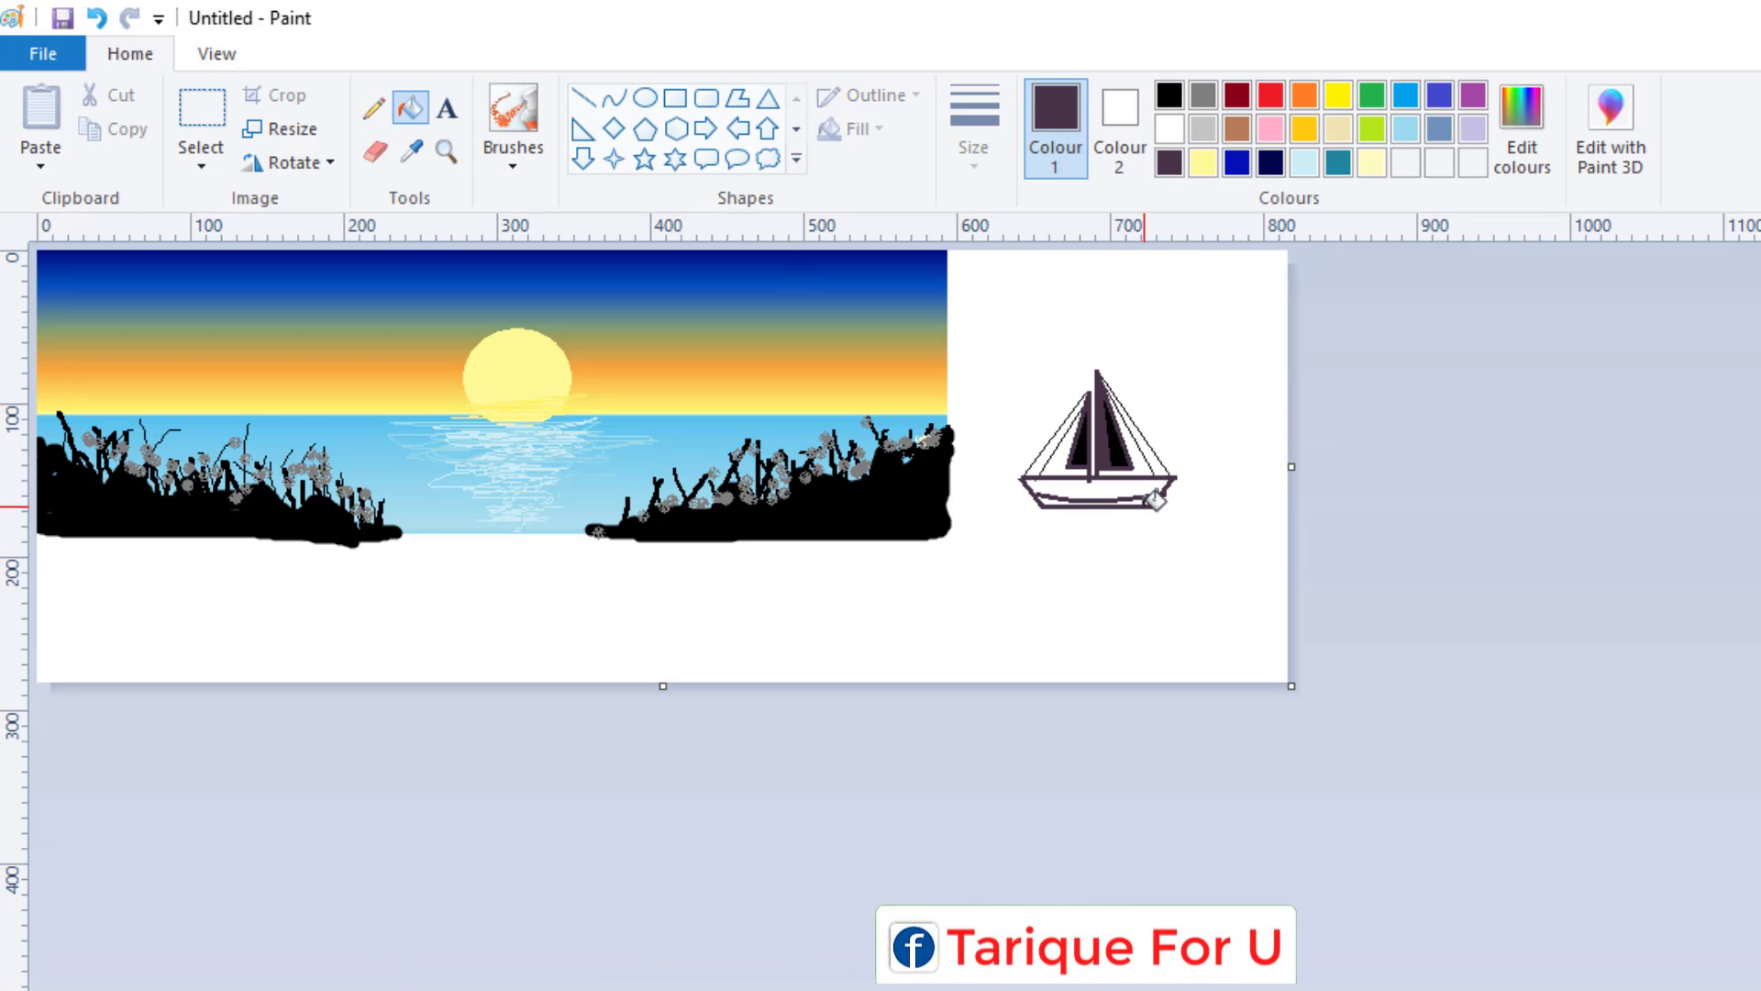
pyautogui.click(1154, 501)
pyautogui.click(201, 110)
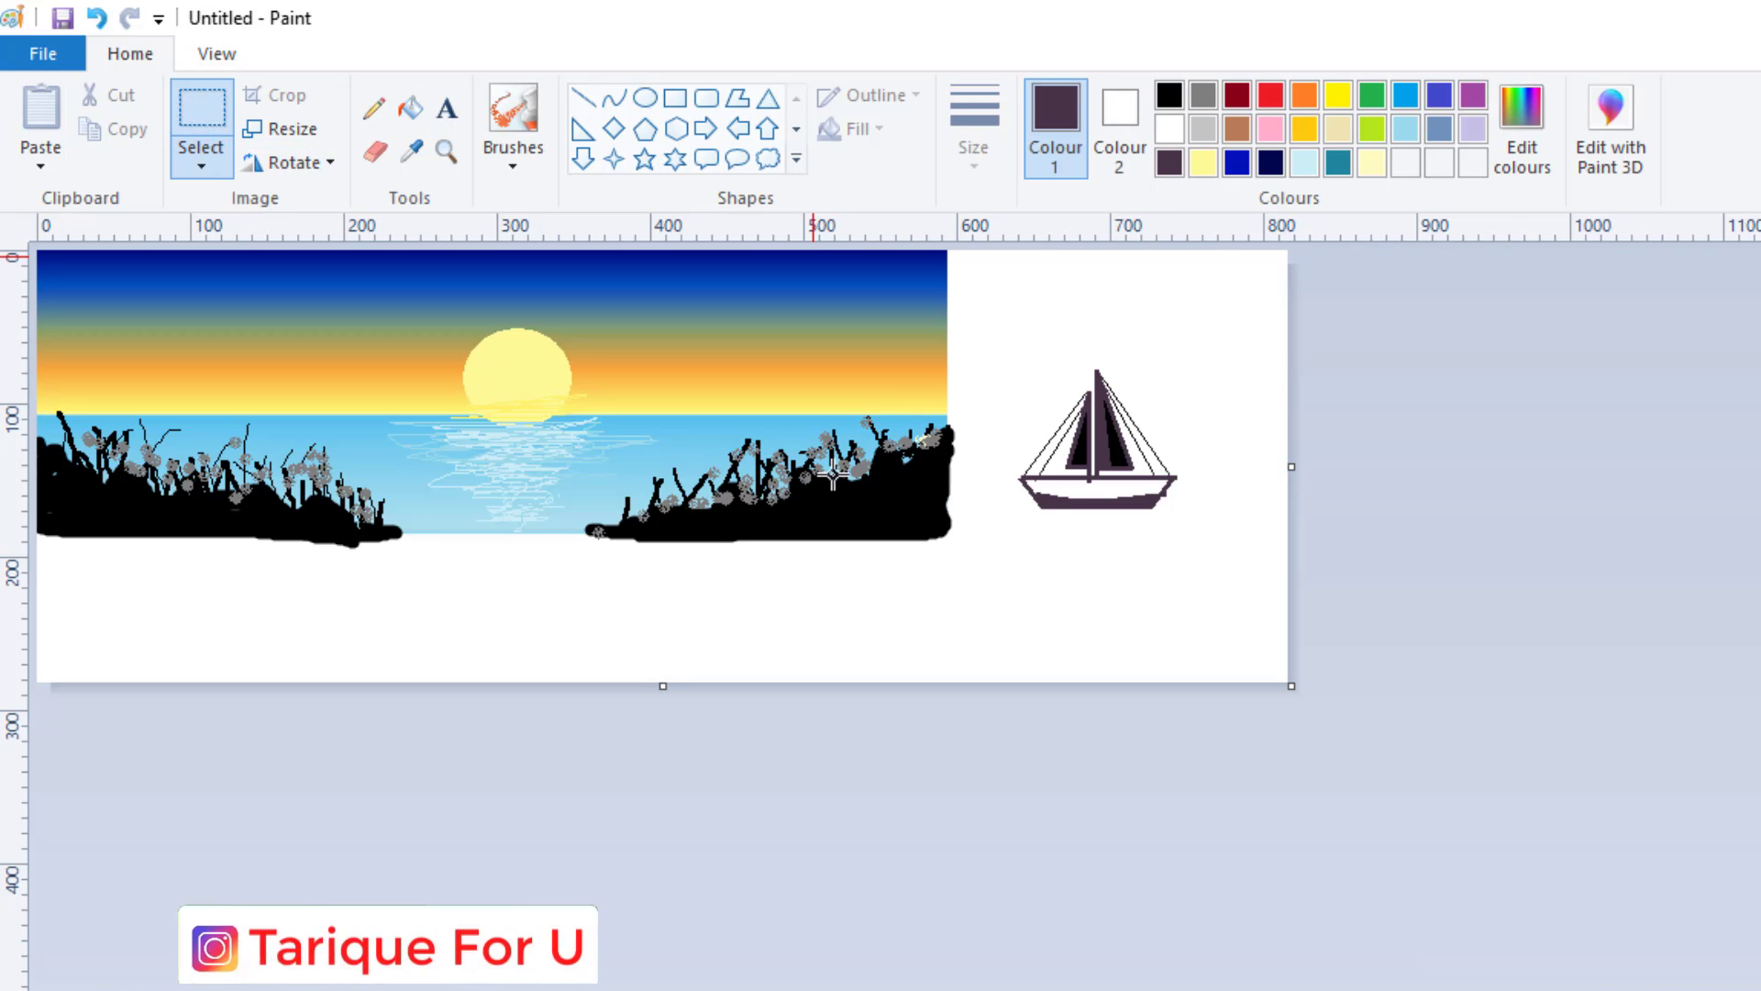
pyautogui.click(1202, 94)
pyautogui.click(411, 107)
pyautogui.click(1169, 94)
pyautogui.click(1140, 491)
# Move the sailboat from the blank canvas onto the horizon between the left bank and the sun, and shrink it slightly
pyautogui.click(201, 110)
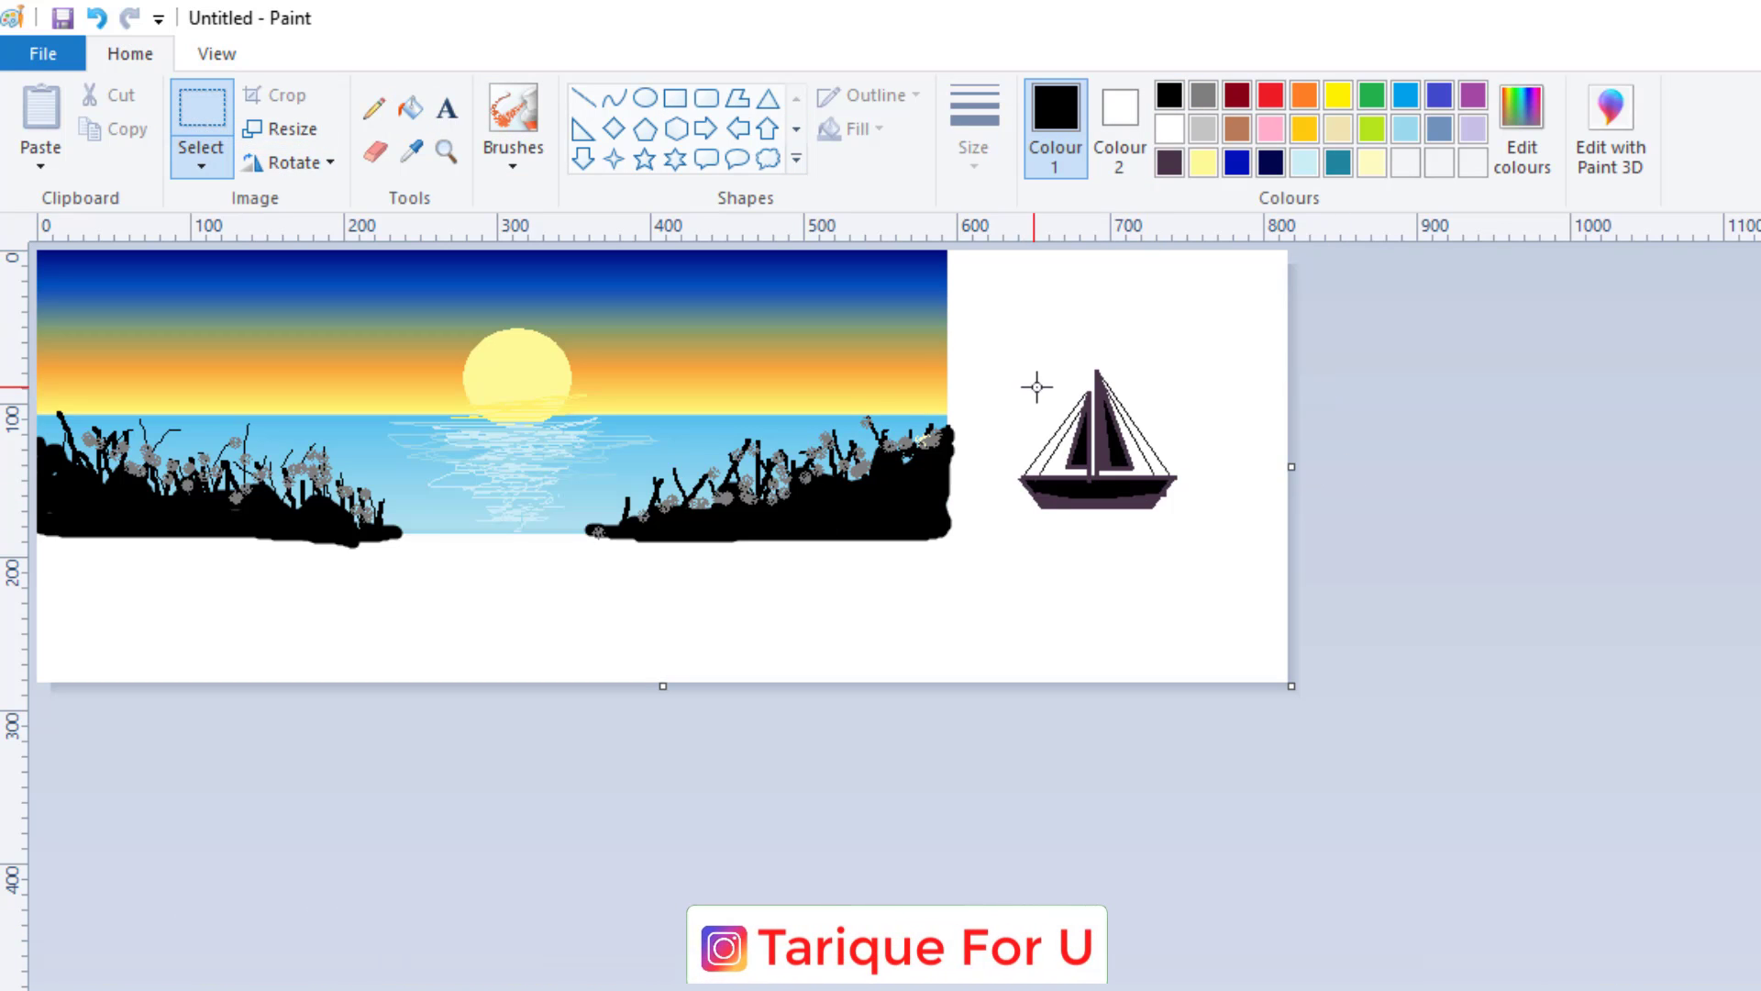
pyautogui.moveTo(1016, 376); pyautogui.dragTo(1184, 518)
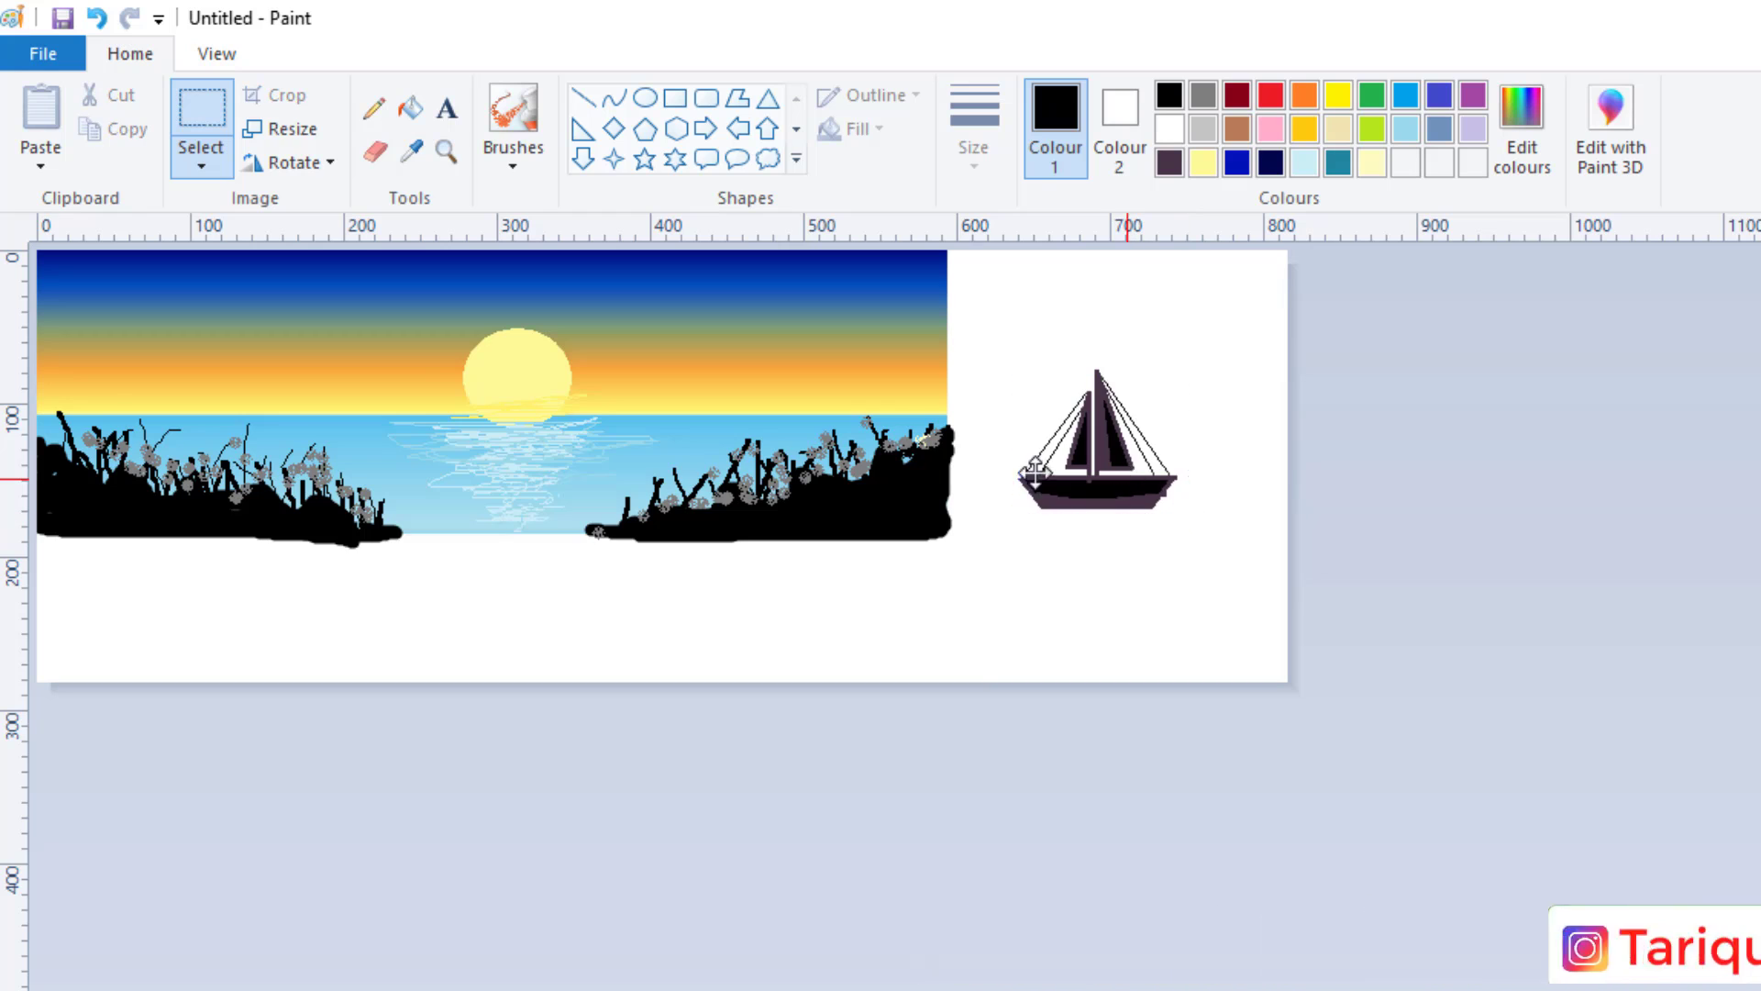
pyautogui.moveTo(1151, 418); pyautogui.dragTo(380, 341)
pyautogui.moveTo(243, 300); pyautogui.dragTo(280, 365)
# Draw blue pencil ripples on the water around the boat and pale turquoise ripples across the rest of the water
pyautogui.click(376, 109)
pyautogui.click(1405, 95)
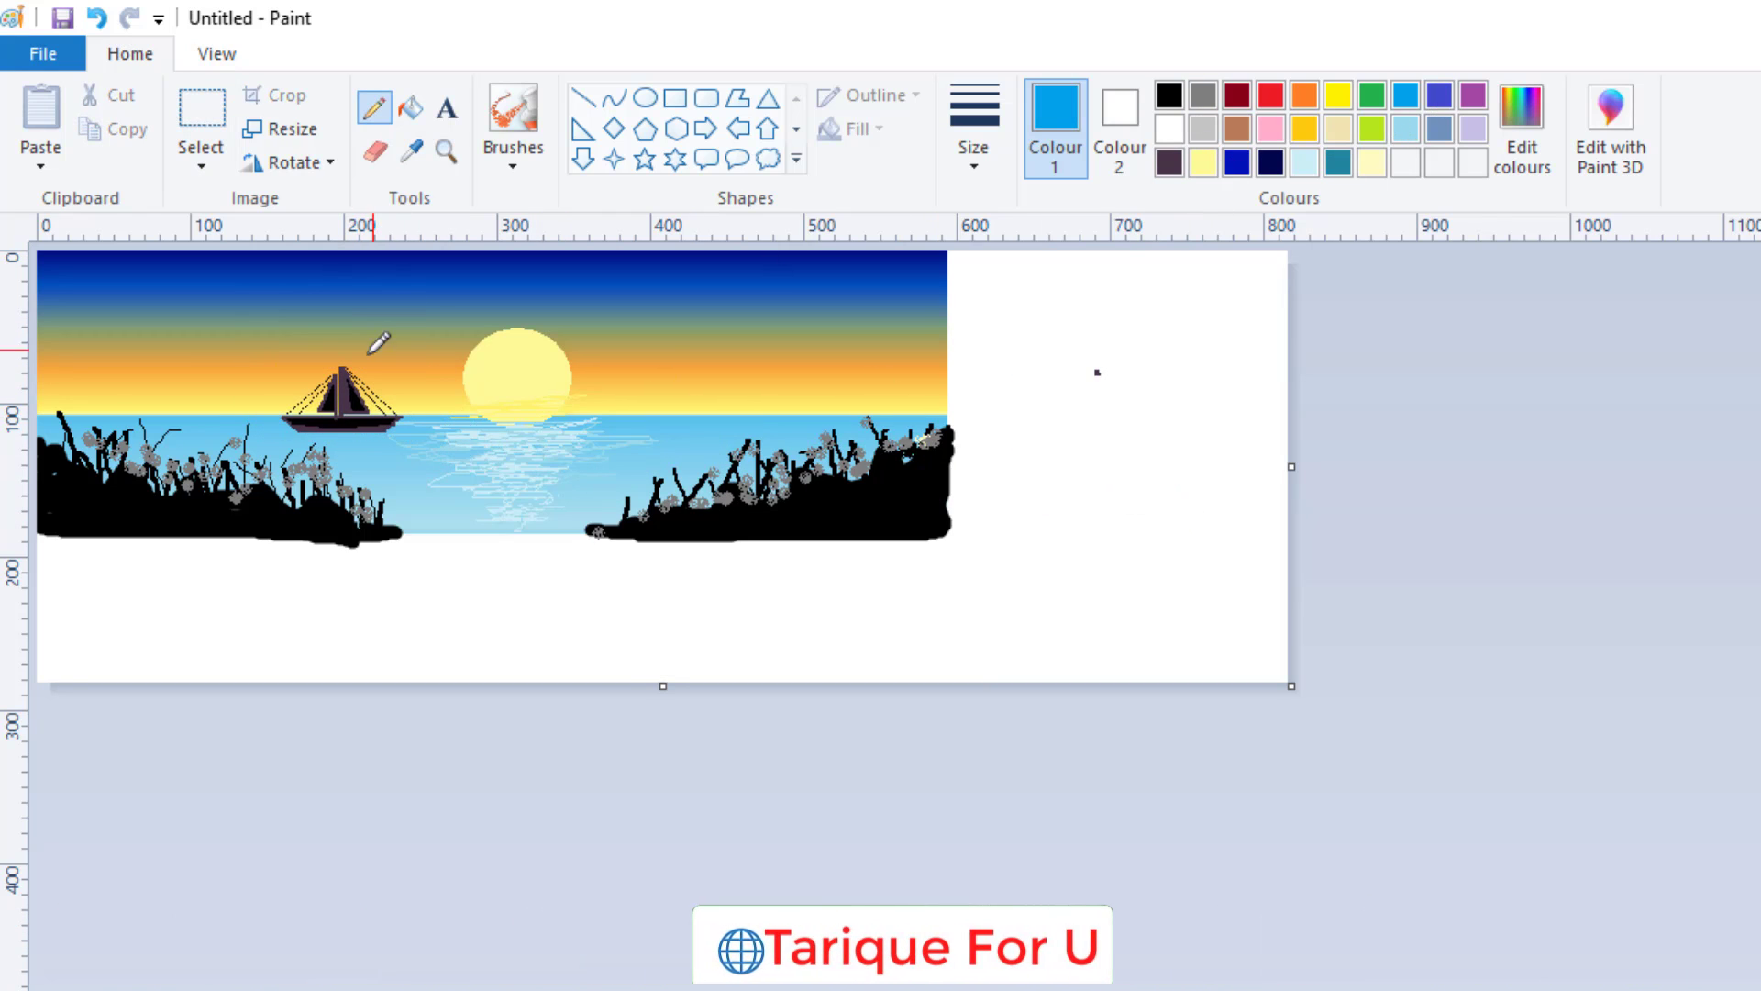
pyautogui.moveTo(261, 439); pyautogui.dragTo(432, 428)
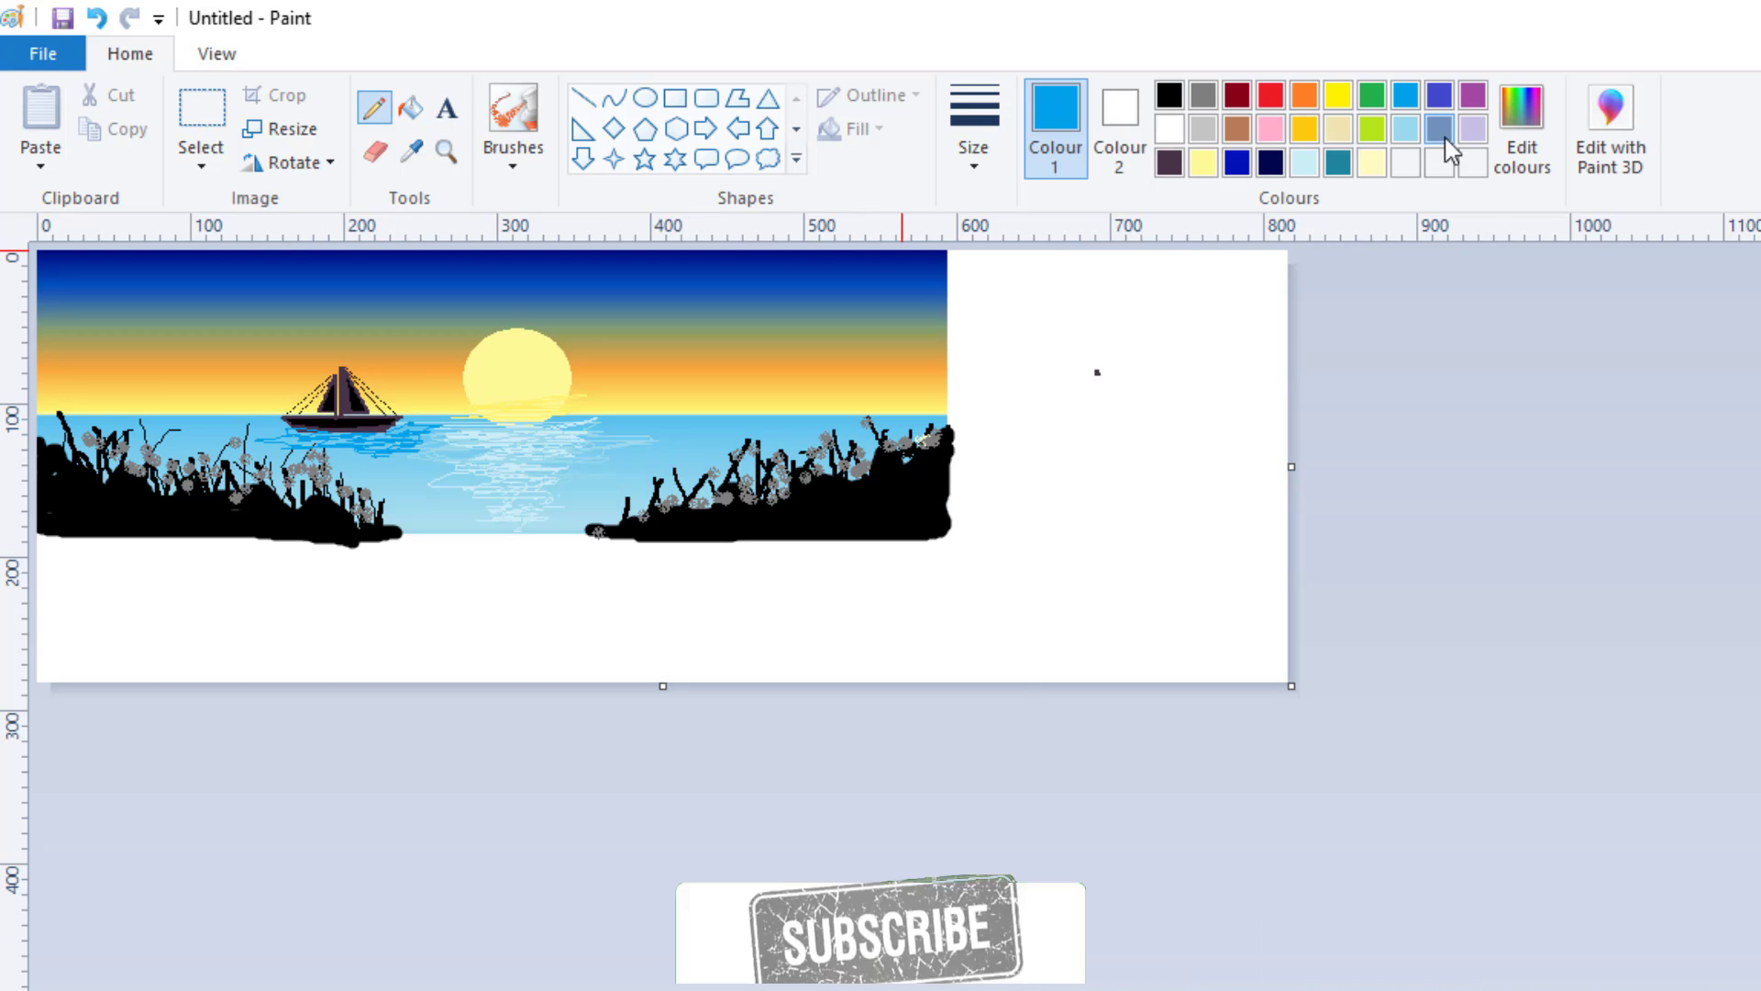
pyautogui.click(1405, 129)
pyautogui.moveTo(714, 439)
pyautogui.mouseDown()
pyautogui.moveTo(681, 431)
pyautogui.moveTo(829, 392)
pyautogui.moveTo(617, 413)
pyautogui.moveTo(818, 404)
pyautogui.moveTo(653, 454)
pyautogui.mouseUp()
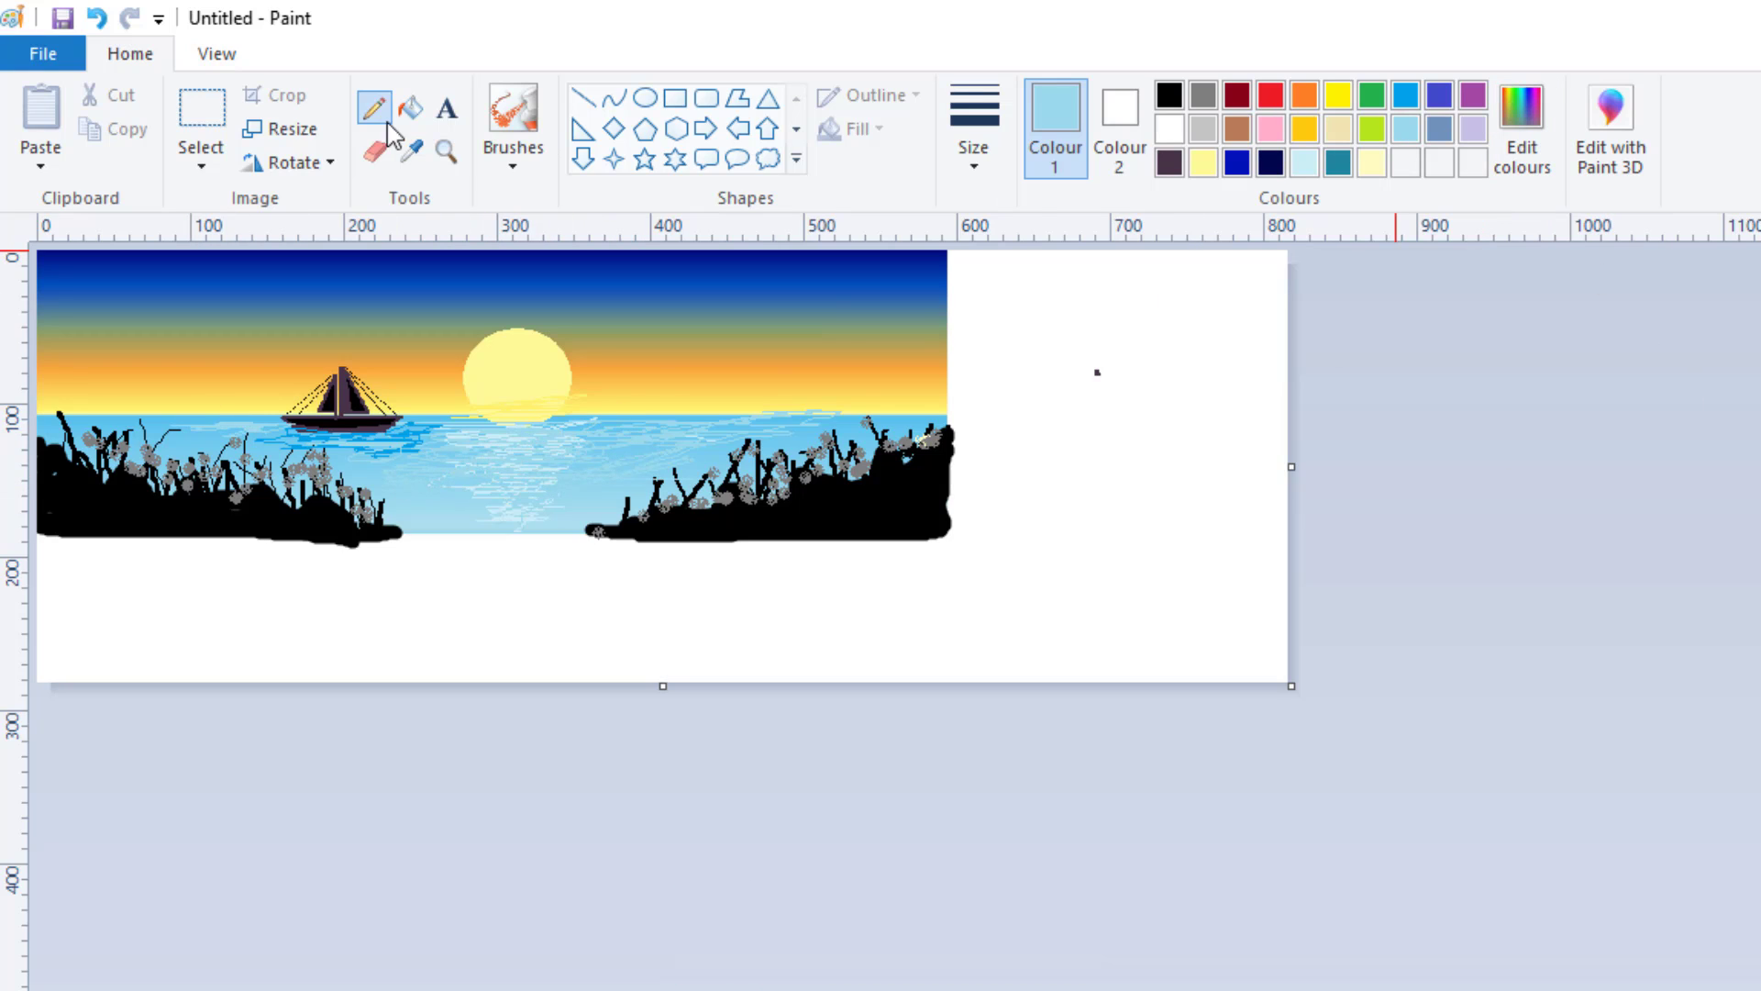
# Dot the dark blue upper sky with white brush stars of varying sizes across the picture's full width
pyautogui.click(514, 119)
pyautogui.click(1169, 129)
pyautogui.click(483, 272)
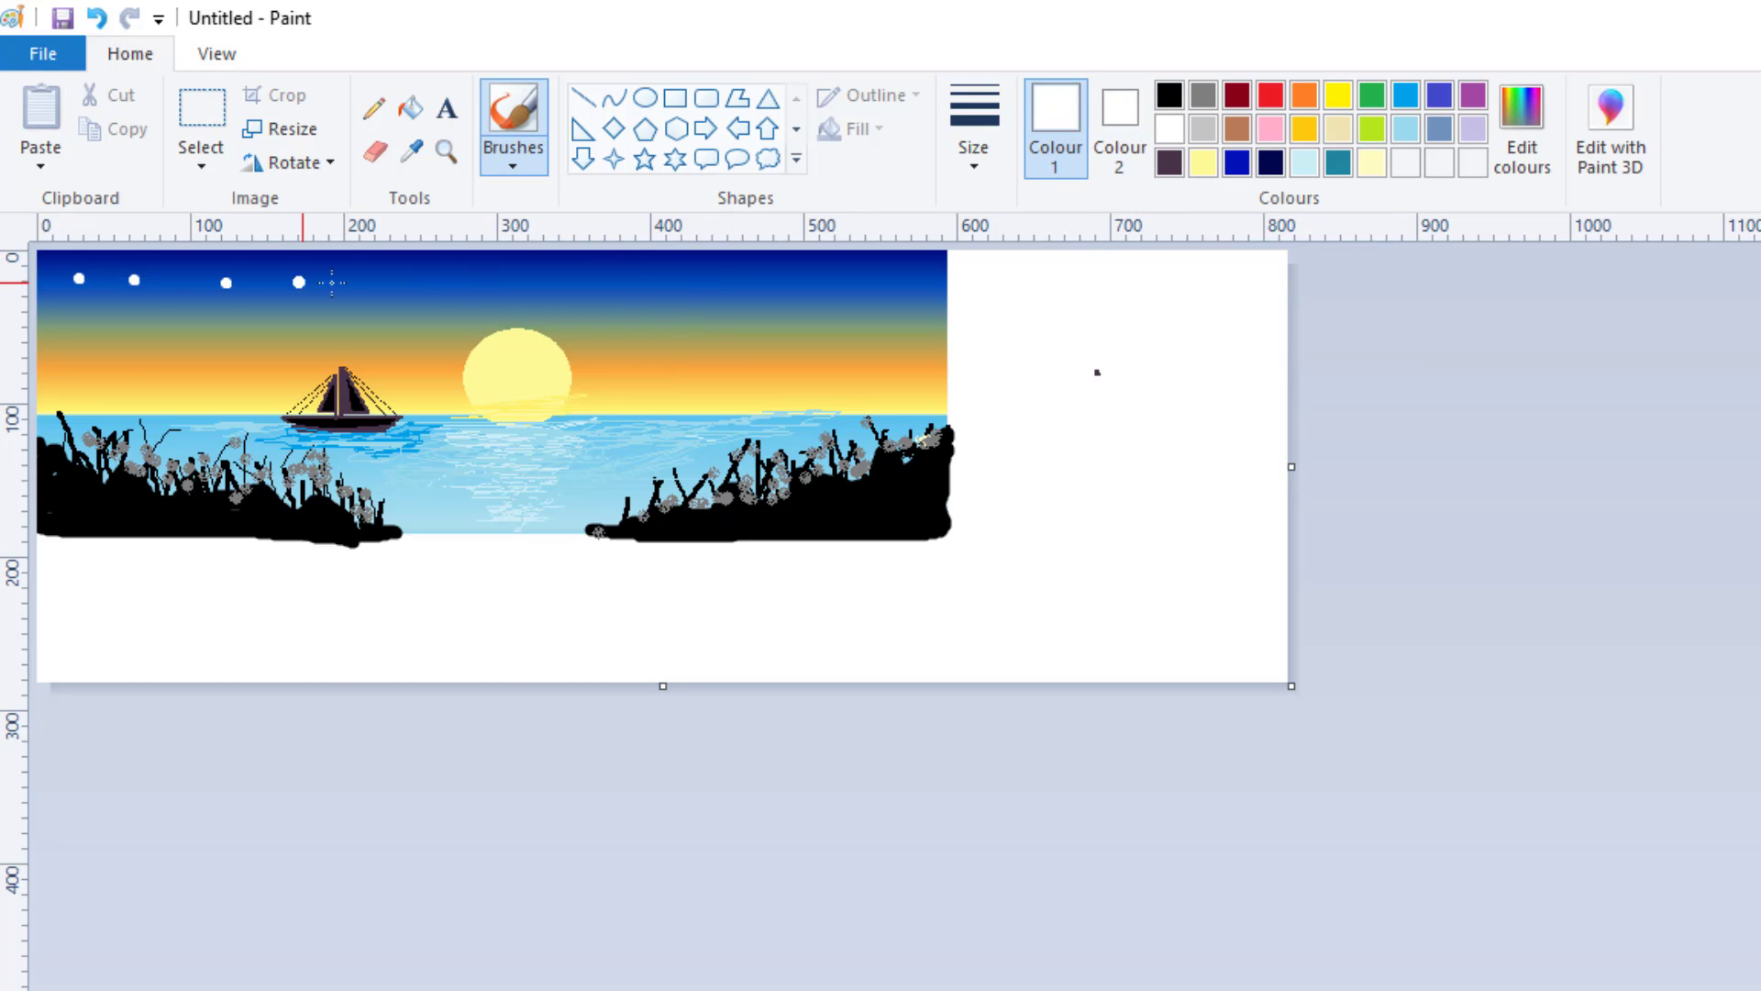
pyautogui.click(837, 277)
pyautogui.click(726, 286)
pyautogui.click(672, 290)
pyautogui.click(602, 290)
pyautogui.click(540, 272)
pyautogui.click(474, 272)
pyautogui.click(414, 273)
pyautogui.click(404, 298)
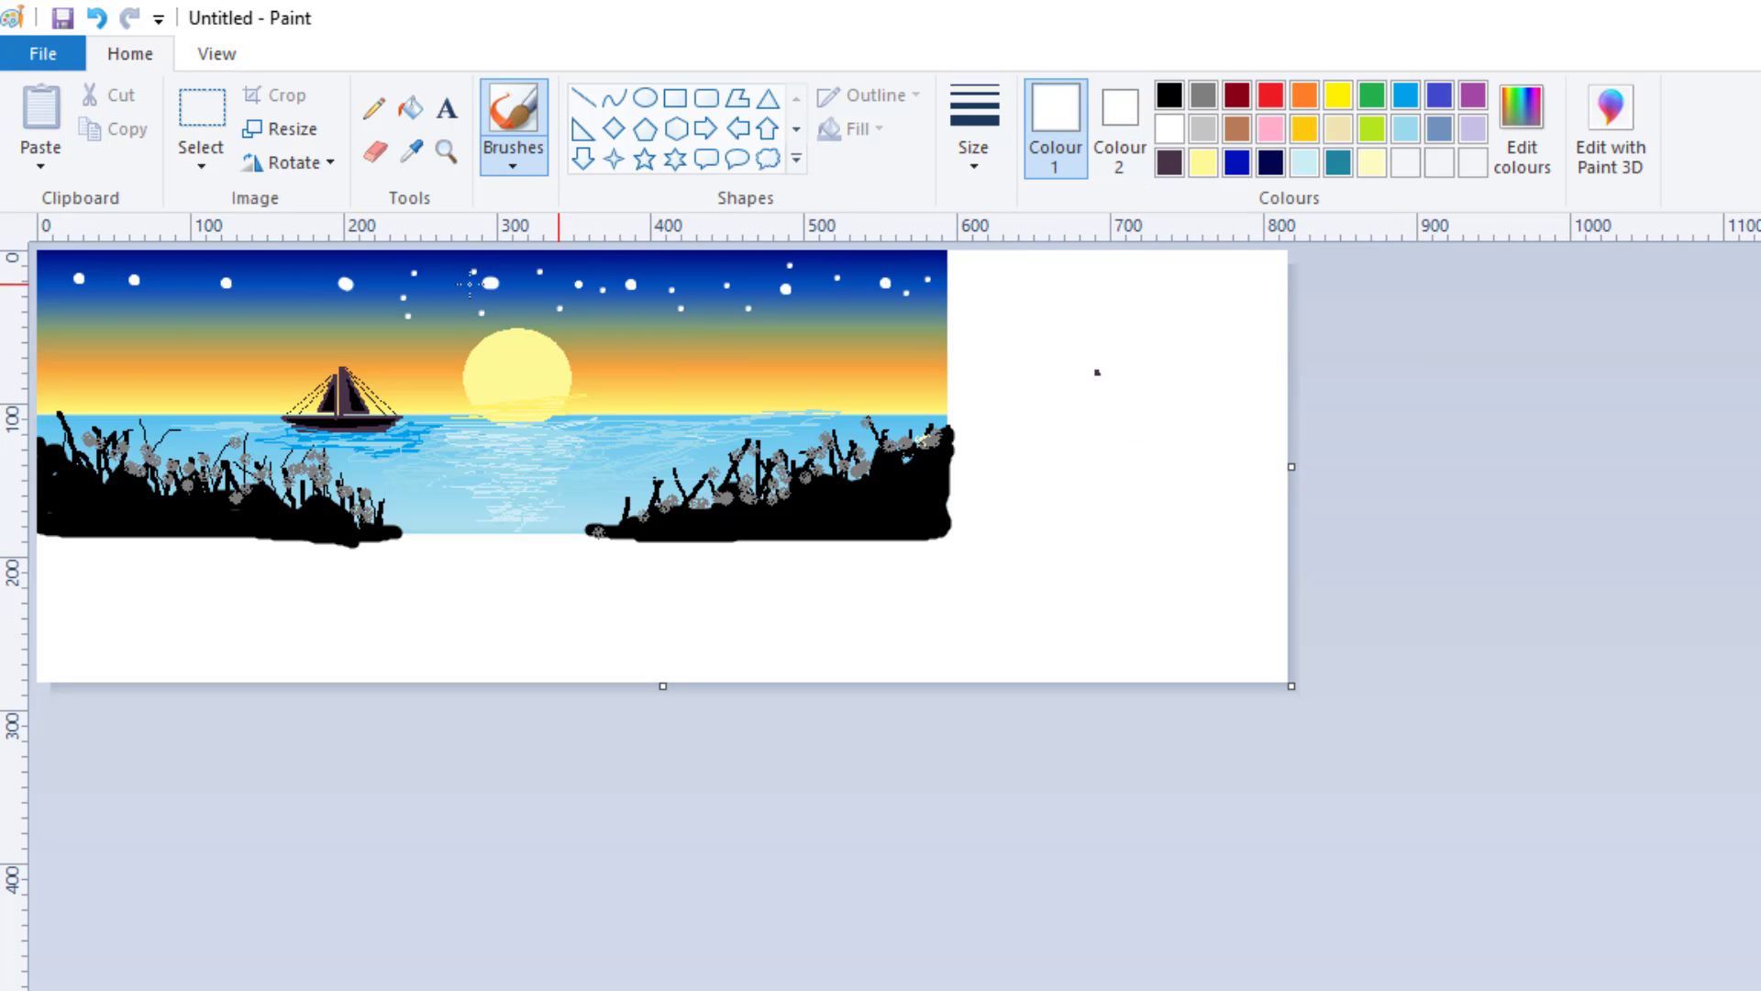
pyautogui.click(974, 165)
pyautogui.click(1034, 283)
pyautogui.moveTo(811, 271); pyautogui.dragTo(828, 269)
# Draw small black birds of varying line thickness in the orange sky near both sides of the picture
pyautogui.click(374, 107)
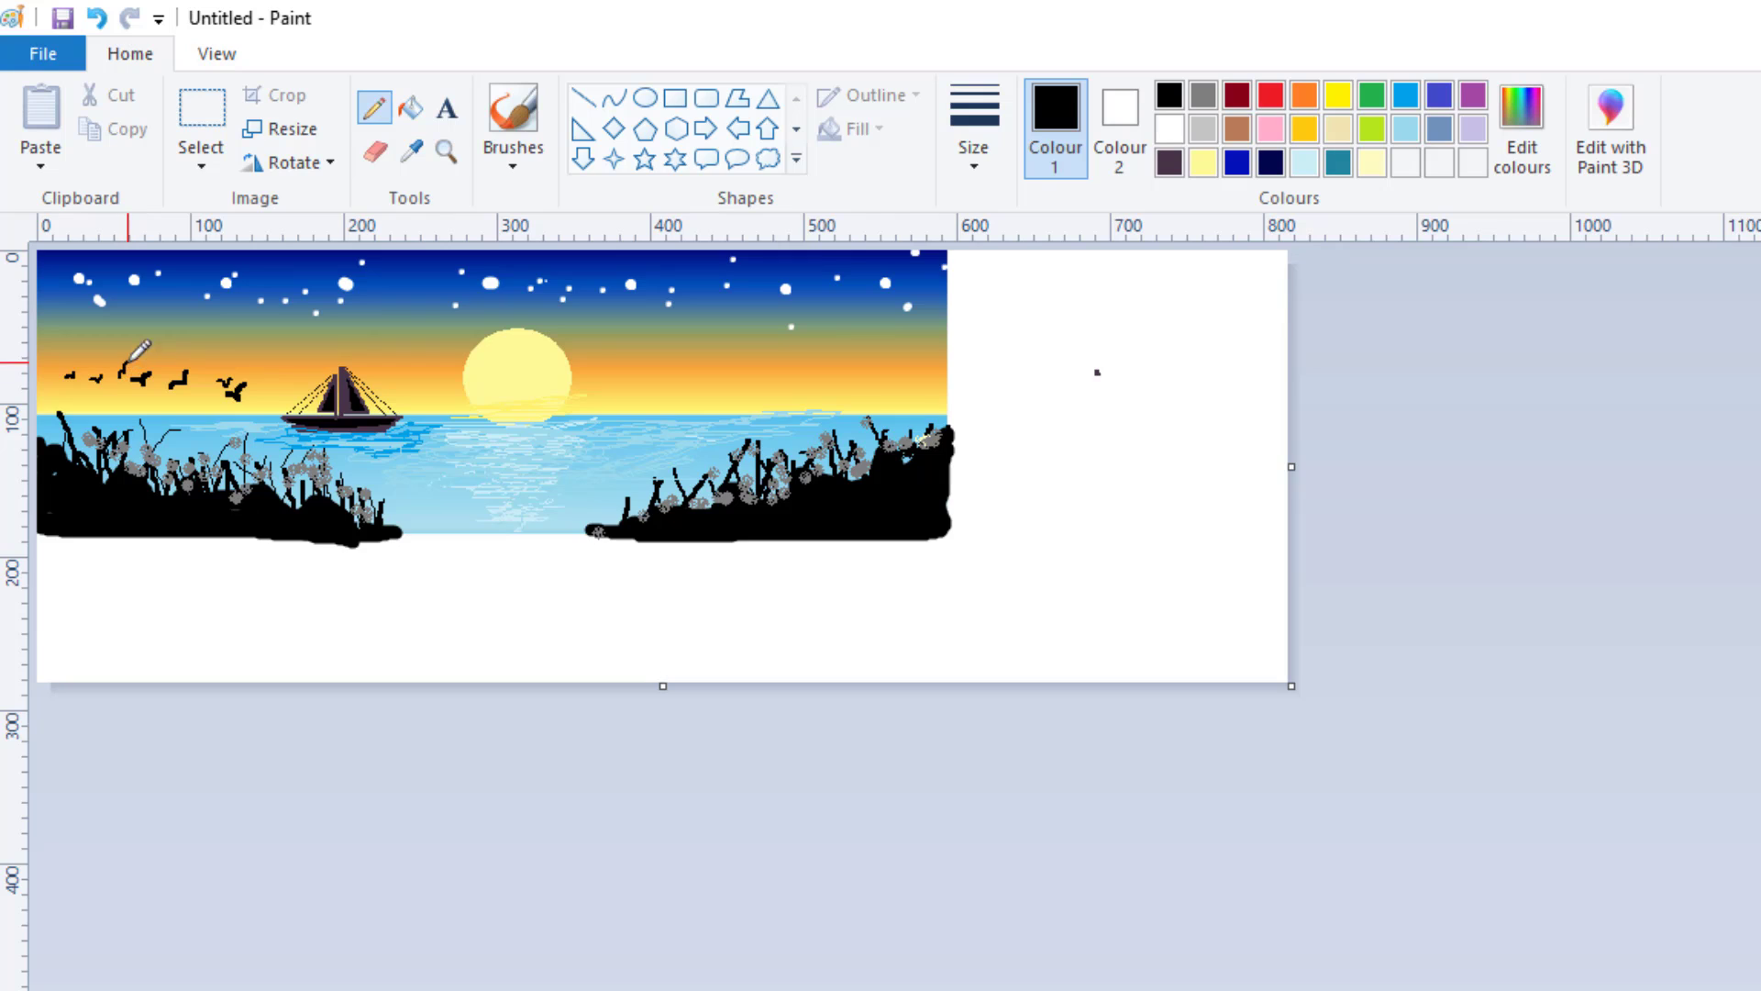
pyautogui.click(973, 147)
pyautogui.click(1025, 303)
pyautogui.moveTo(908, 375); pyautogui.dragTo(898, 391)
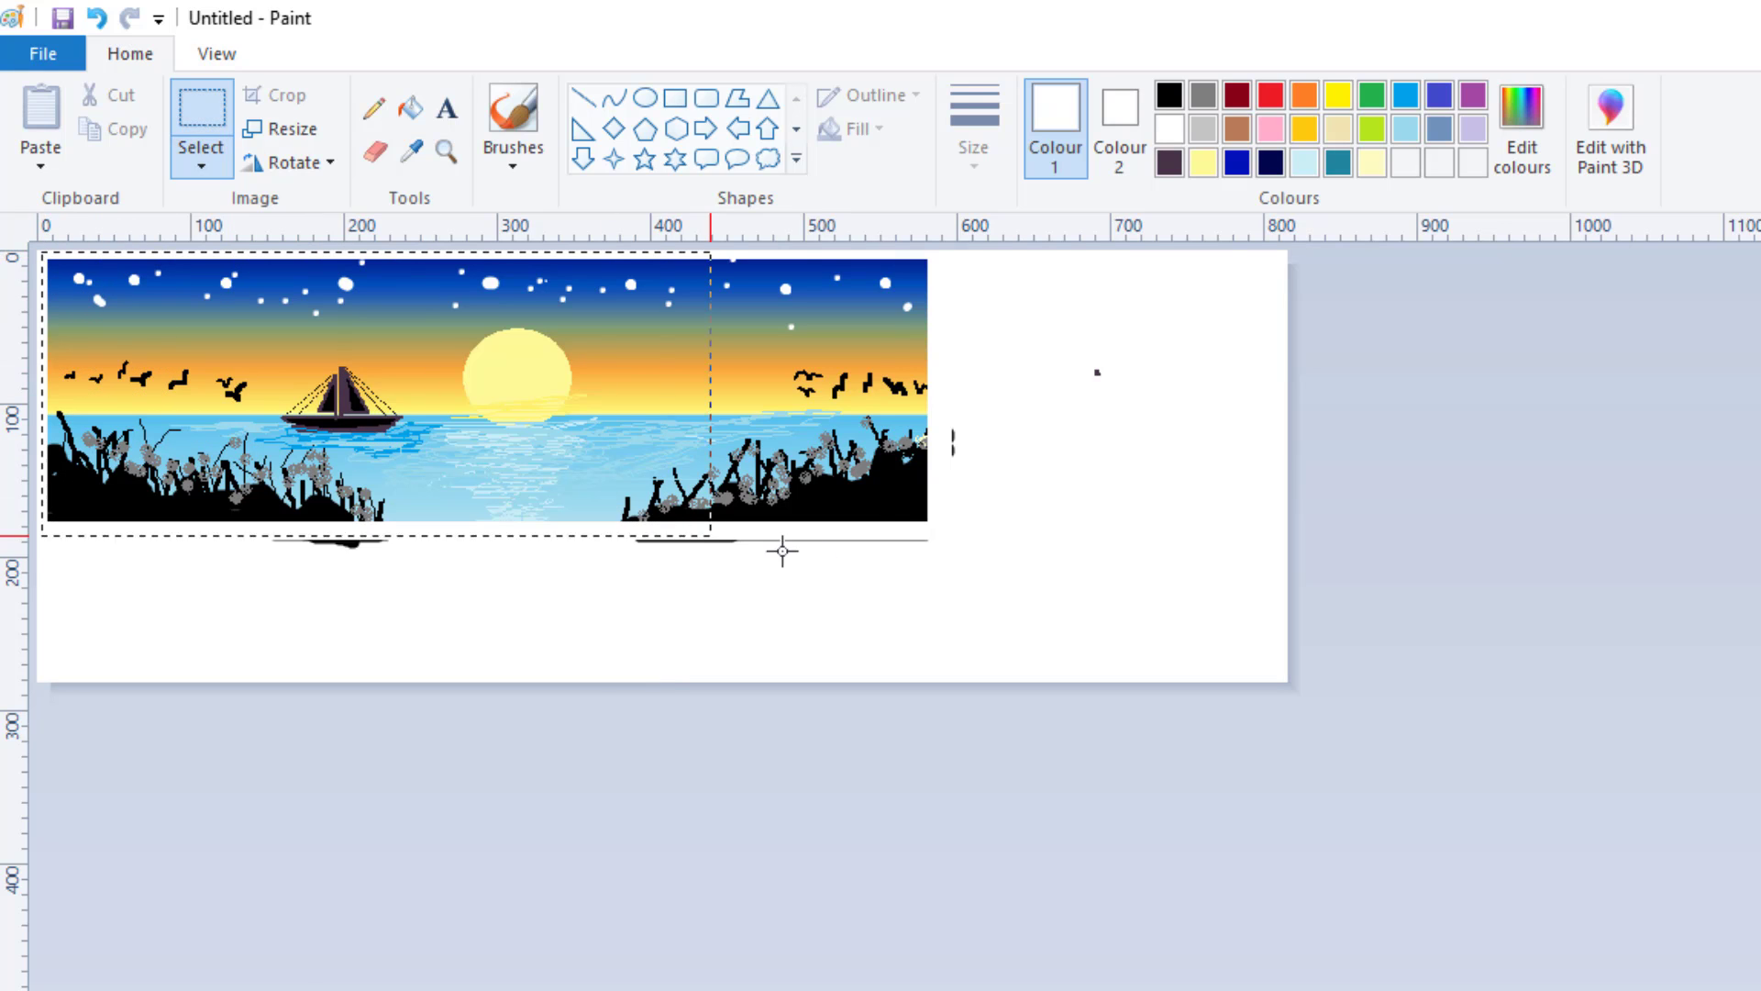
# Select the painting with its white border, stretch the selection to the canvas's left edge and crop the image to it
pyautogui.moveTo(782, 551); pyautogui.dragTo(937, 530)
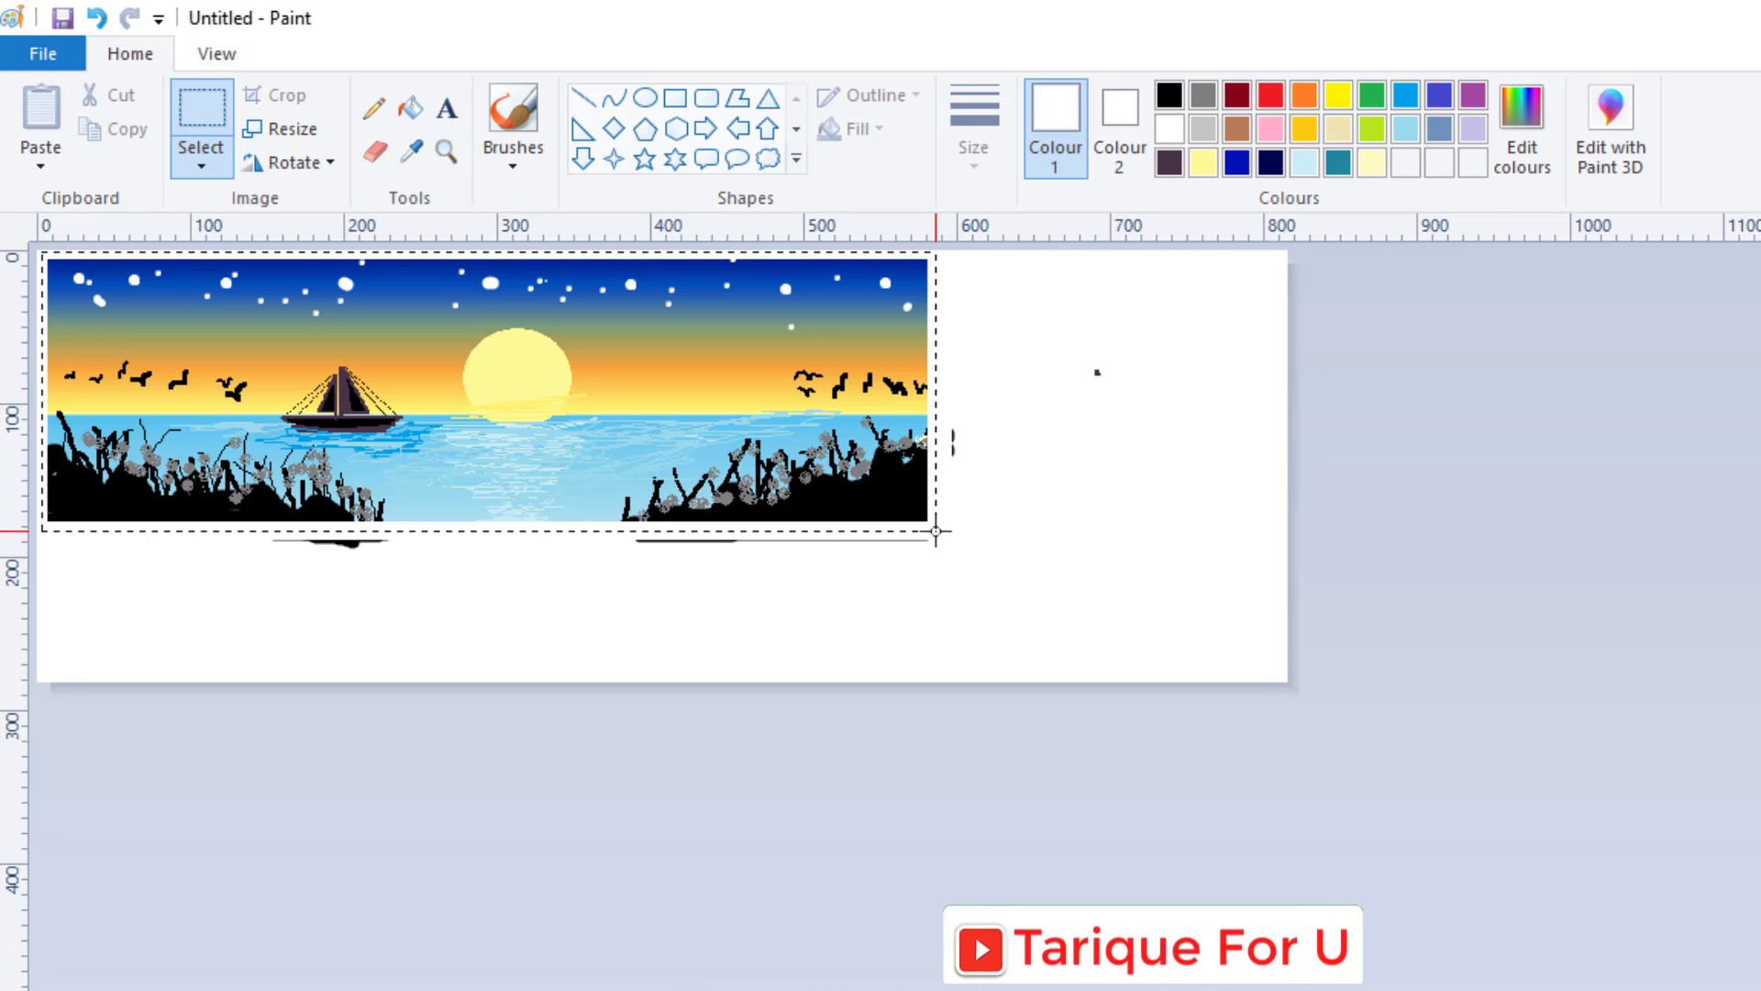
pyautogui.moveTo(936, 530); pyautogui.dragTo(935, 530)
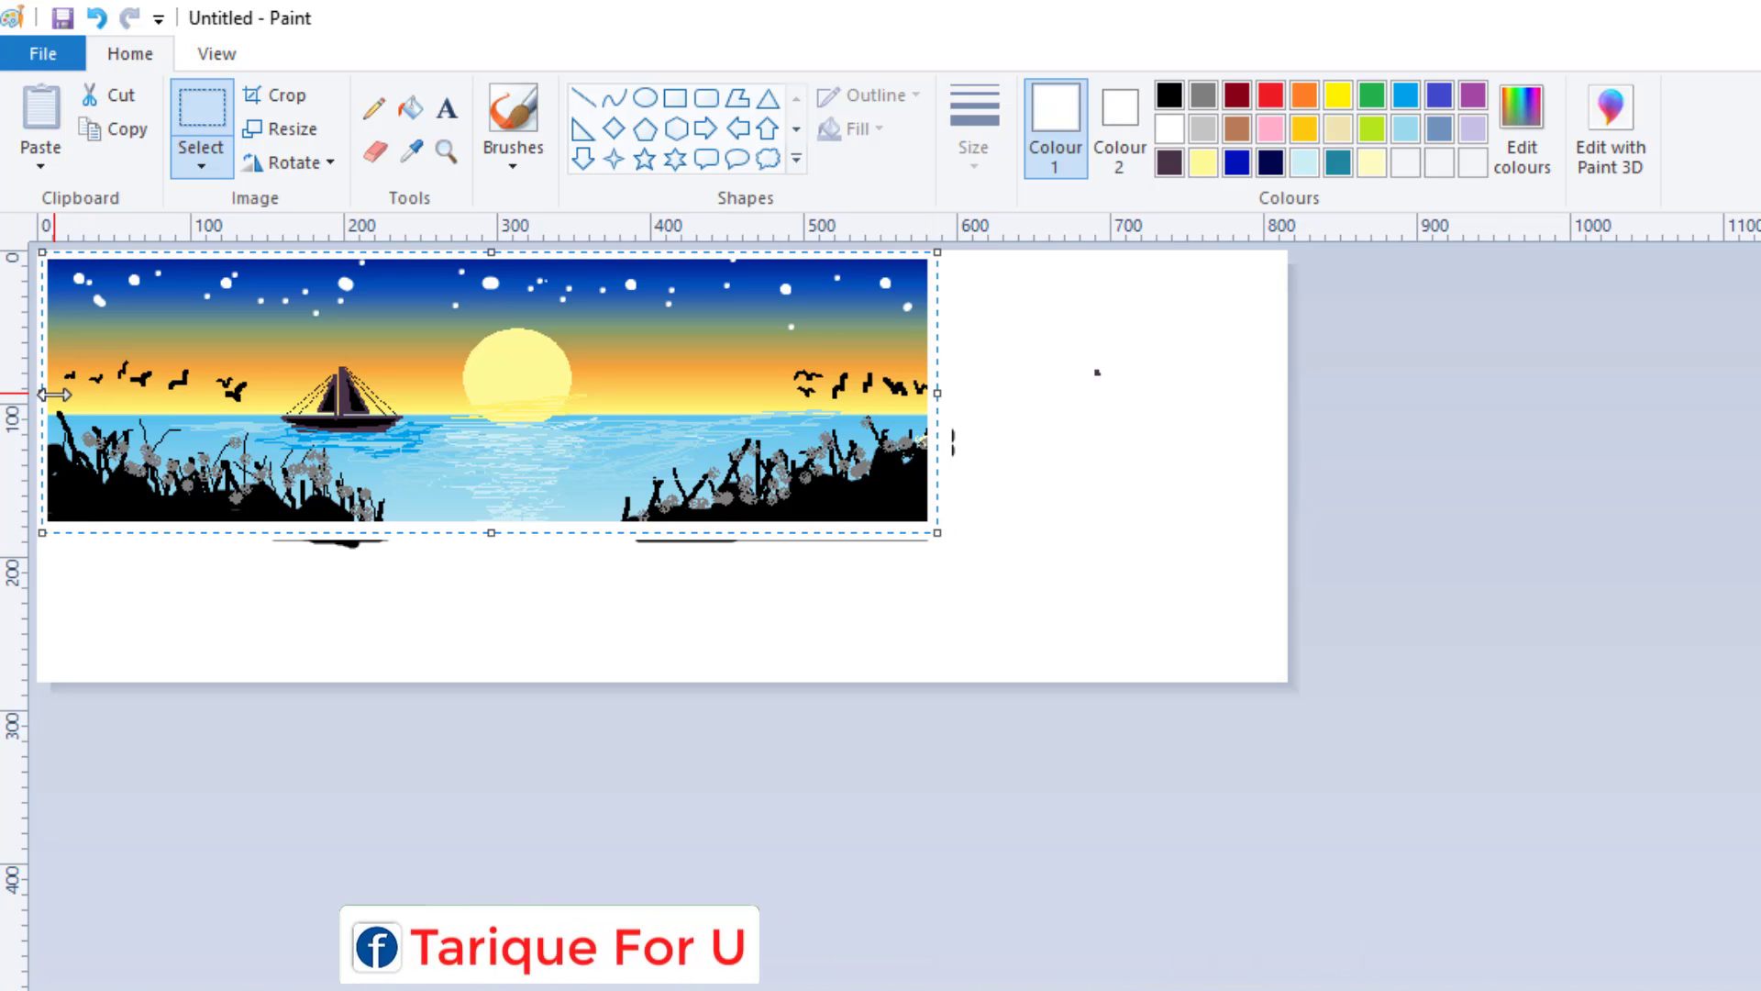
pyautogui.moveTo(42, 395); pyautogui.dragTo(37, 395)
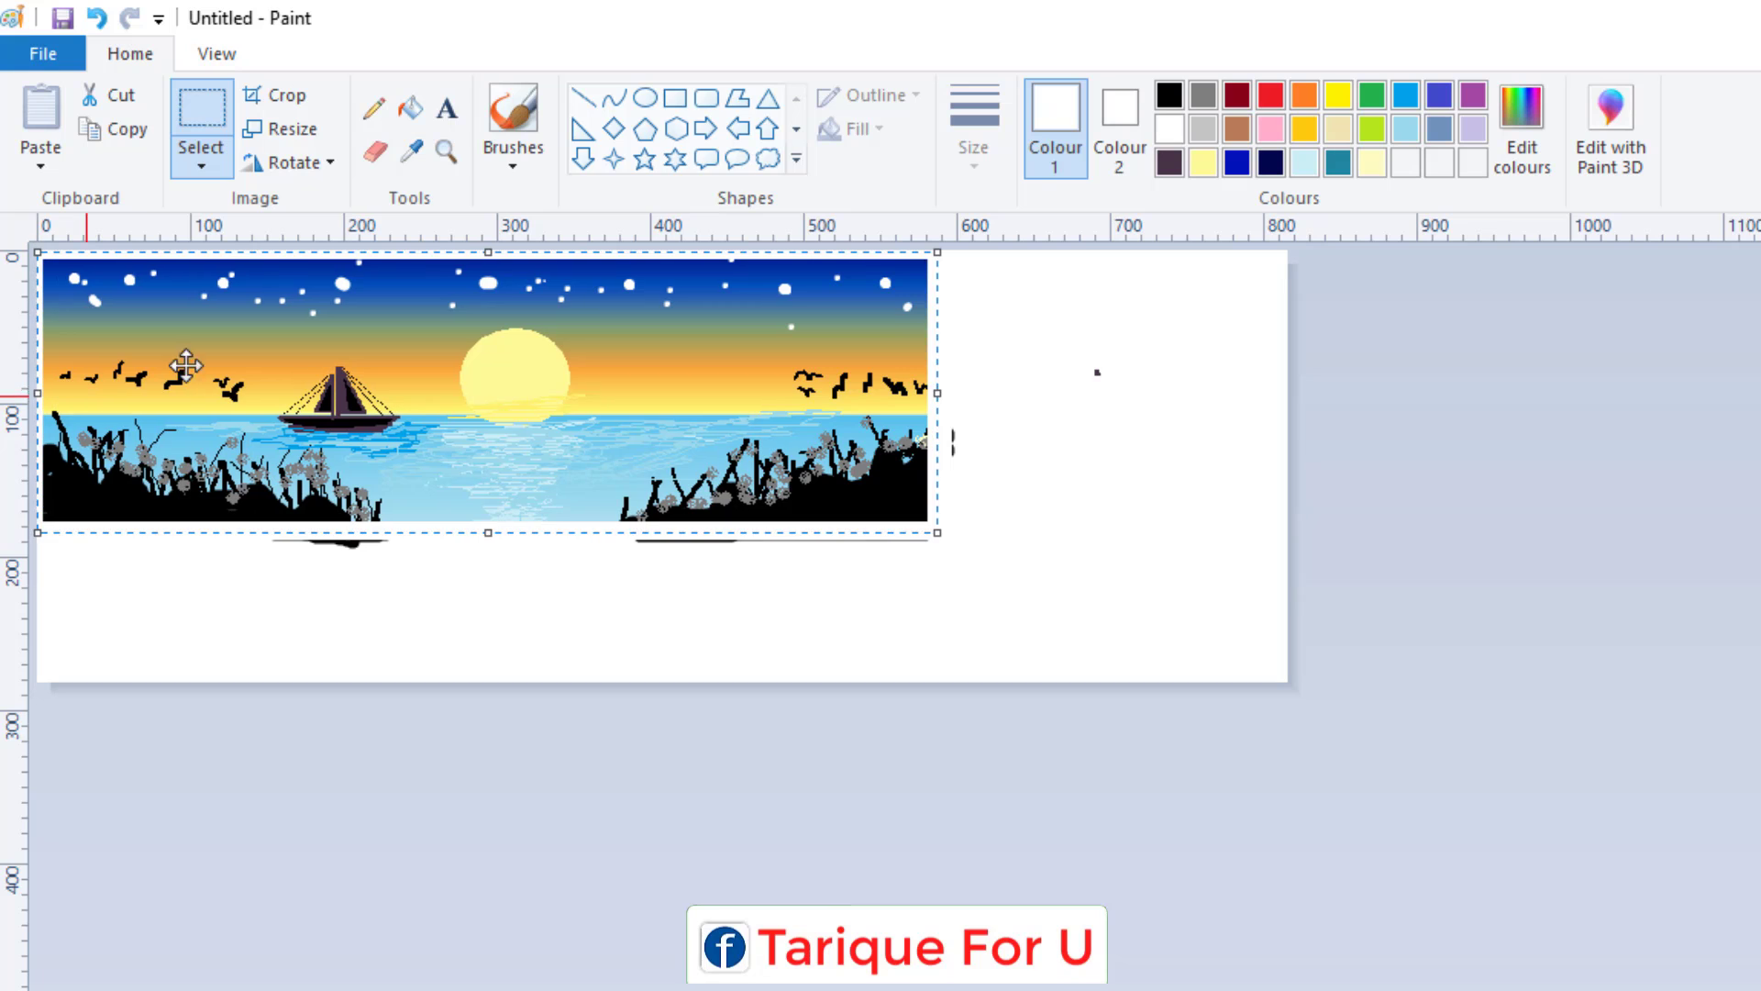
pyautogui.click(280, 95)
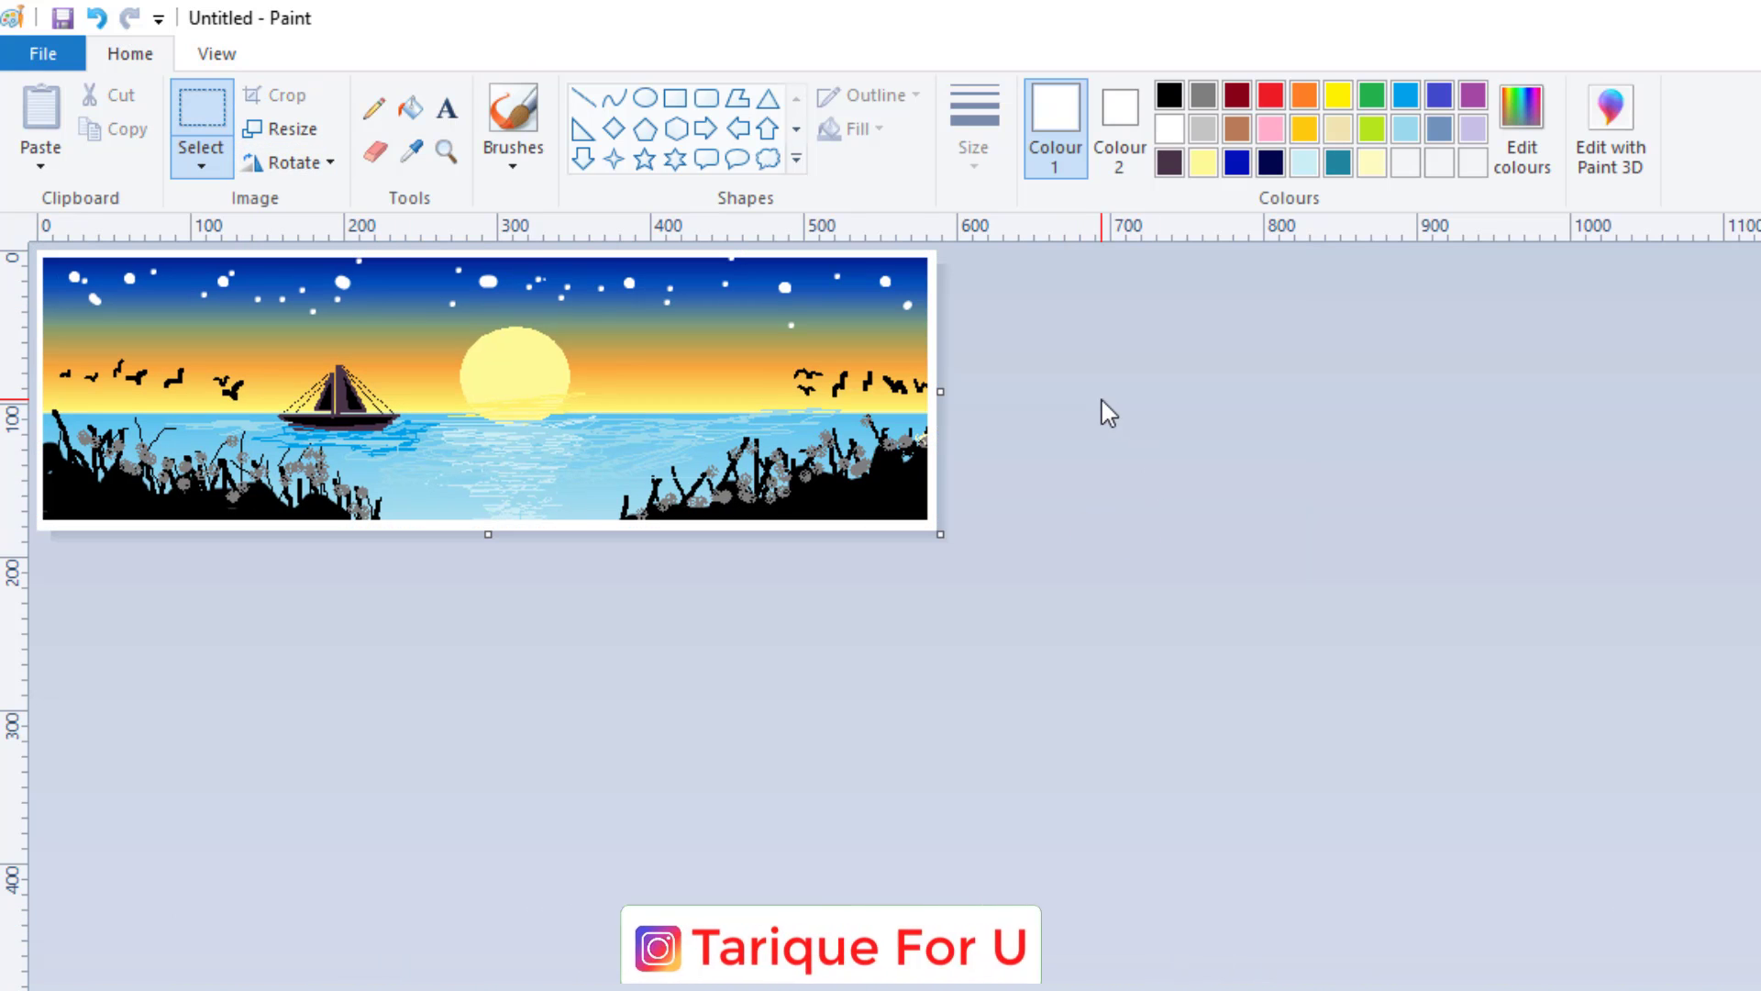
# Save the painting as a JPEG file named "MS paint image"
pyautogui.click(41, 51)
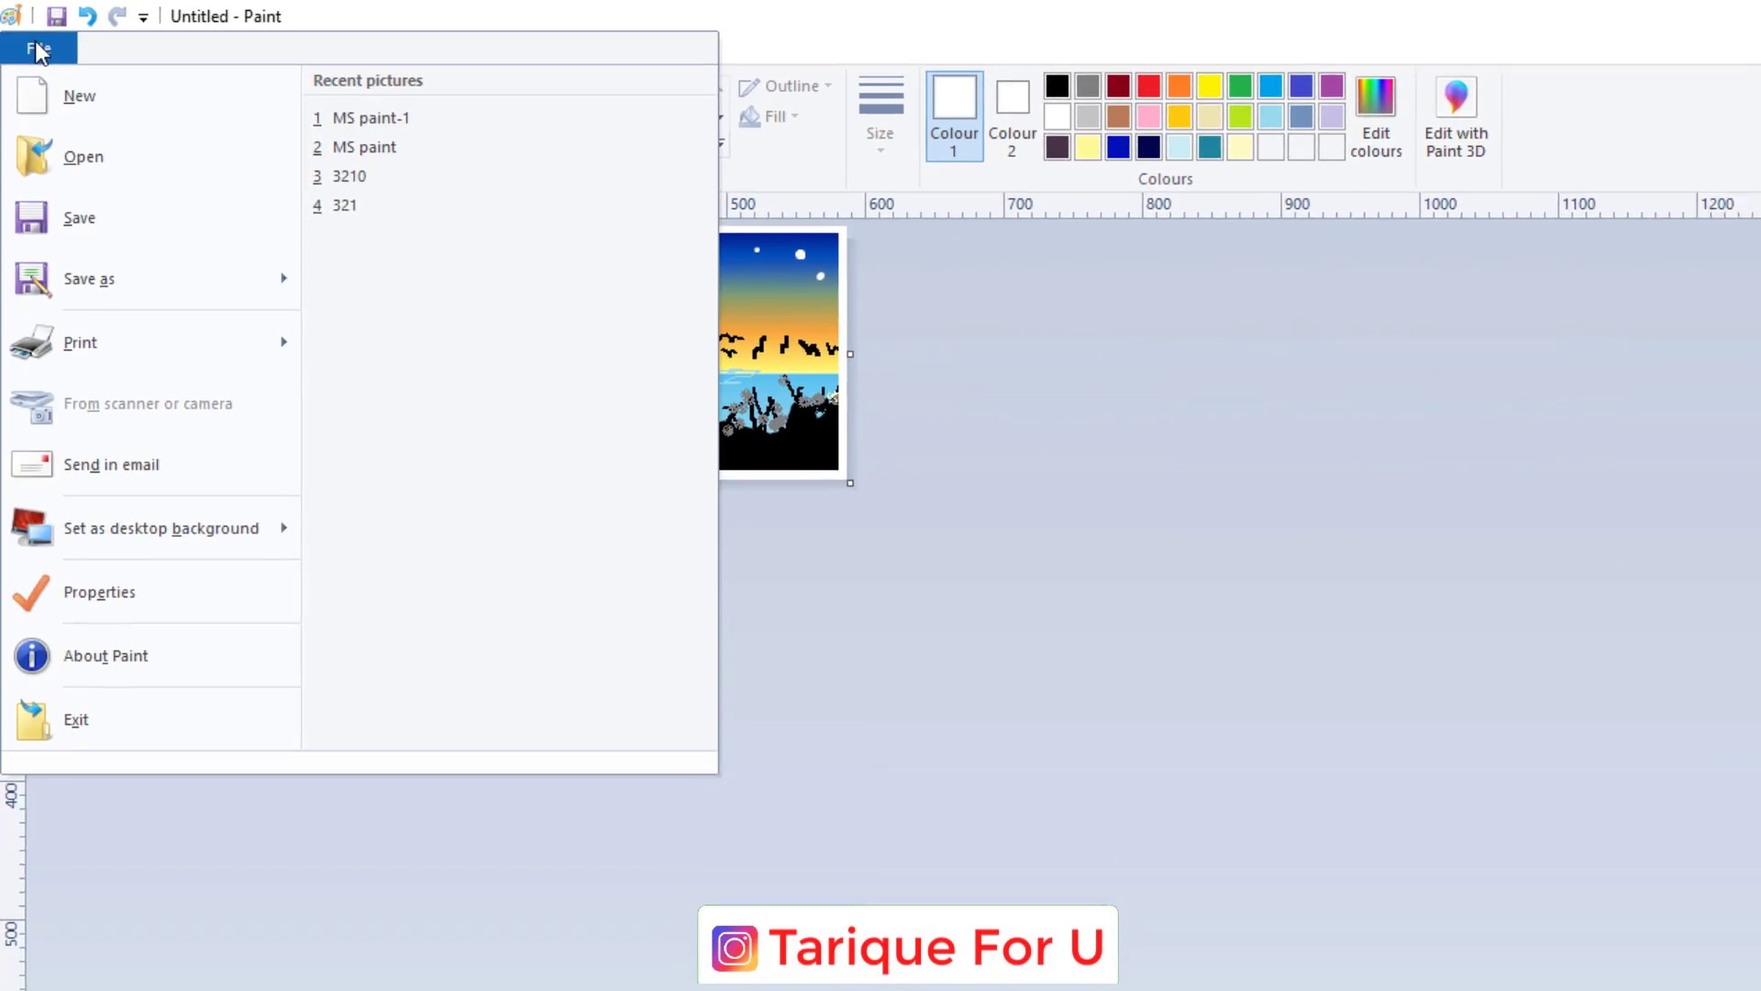
pyautogui.click(68, 195)
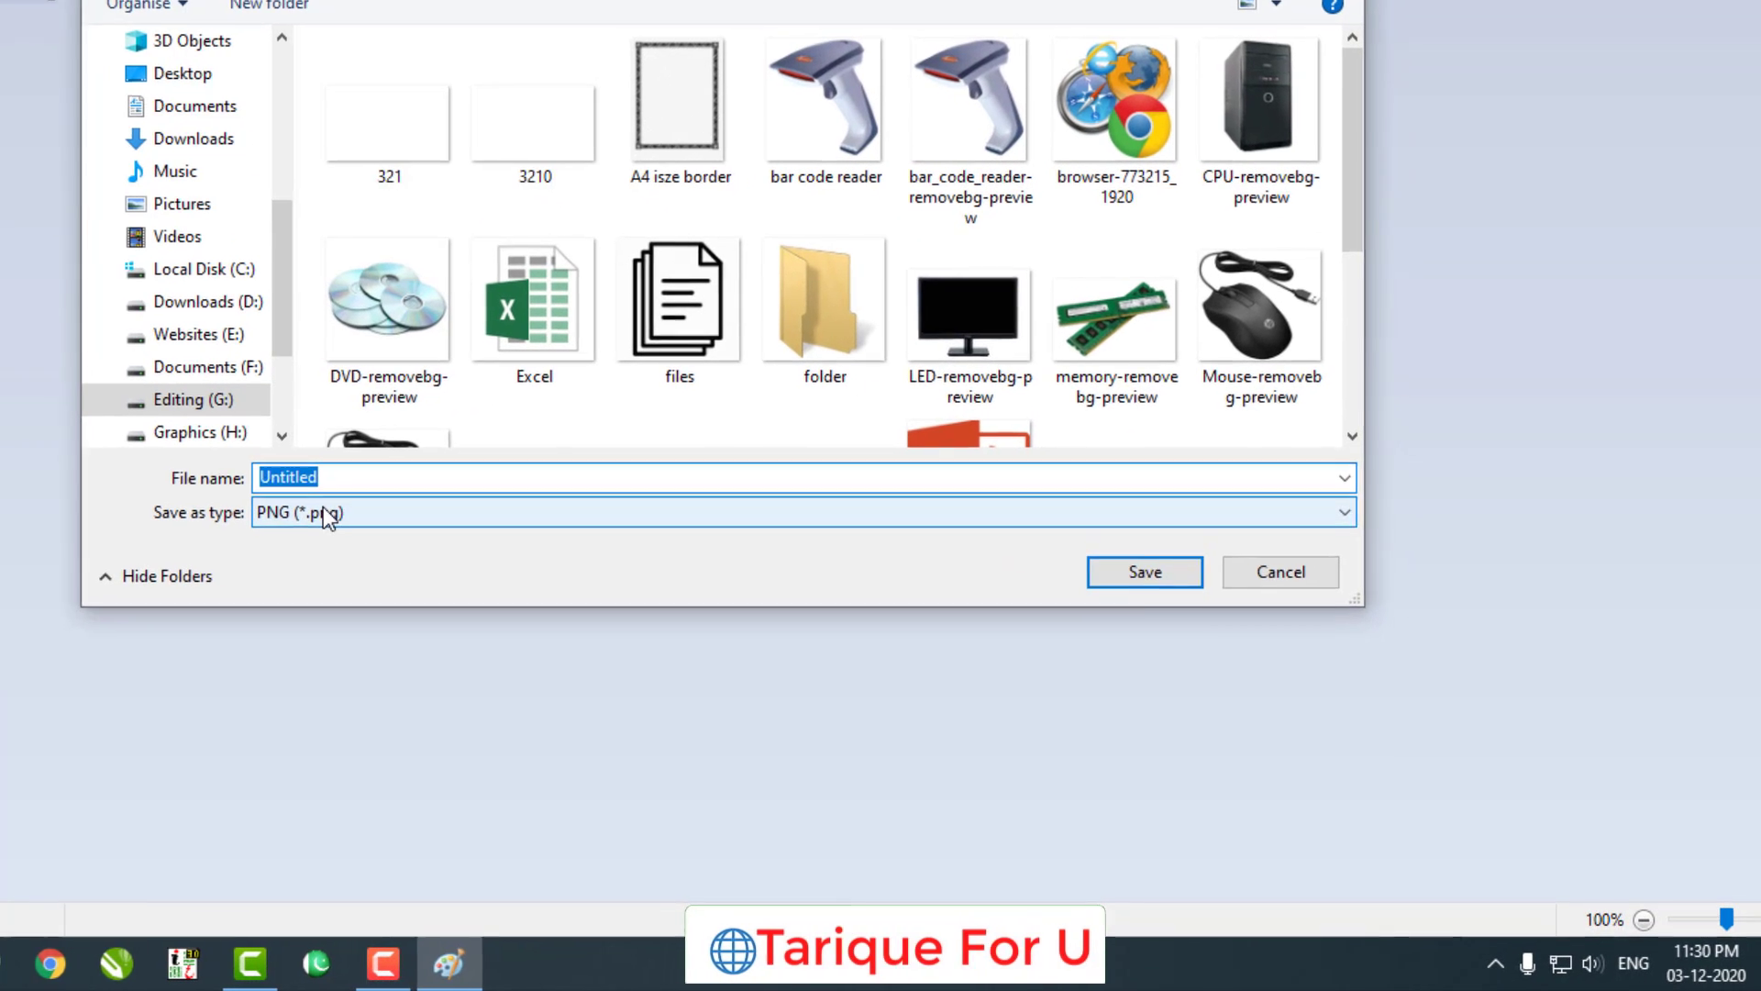
pyautogui.click(749, 668)
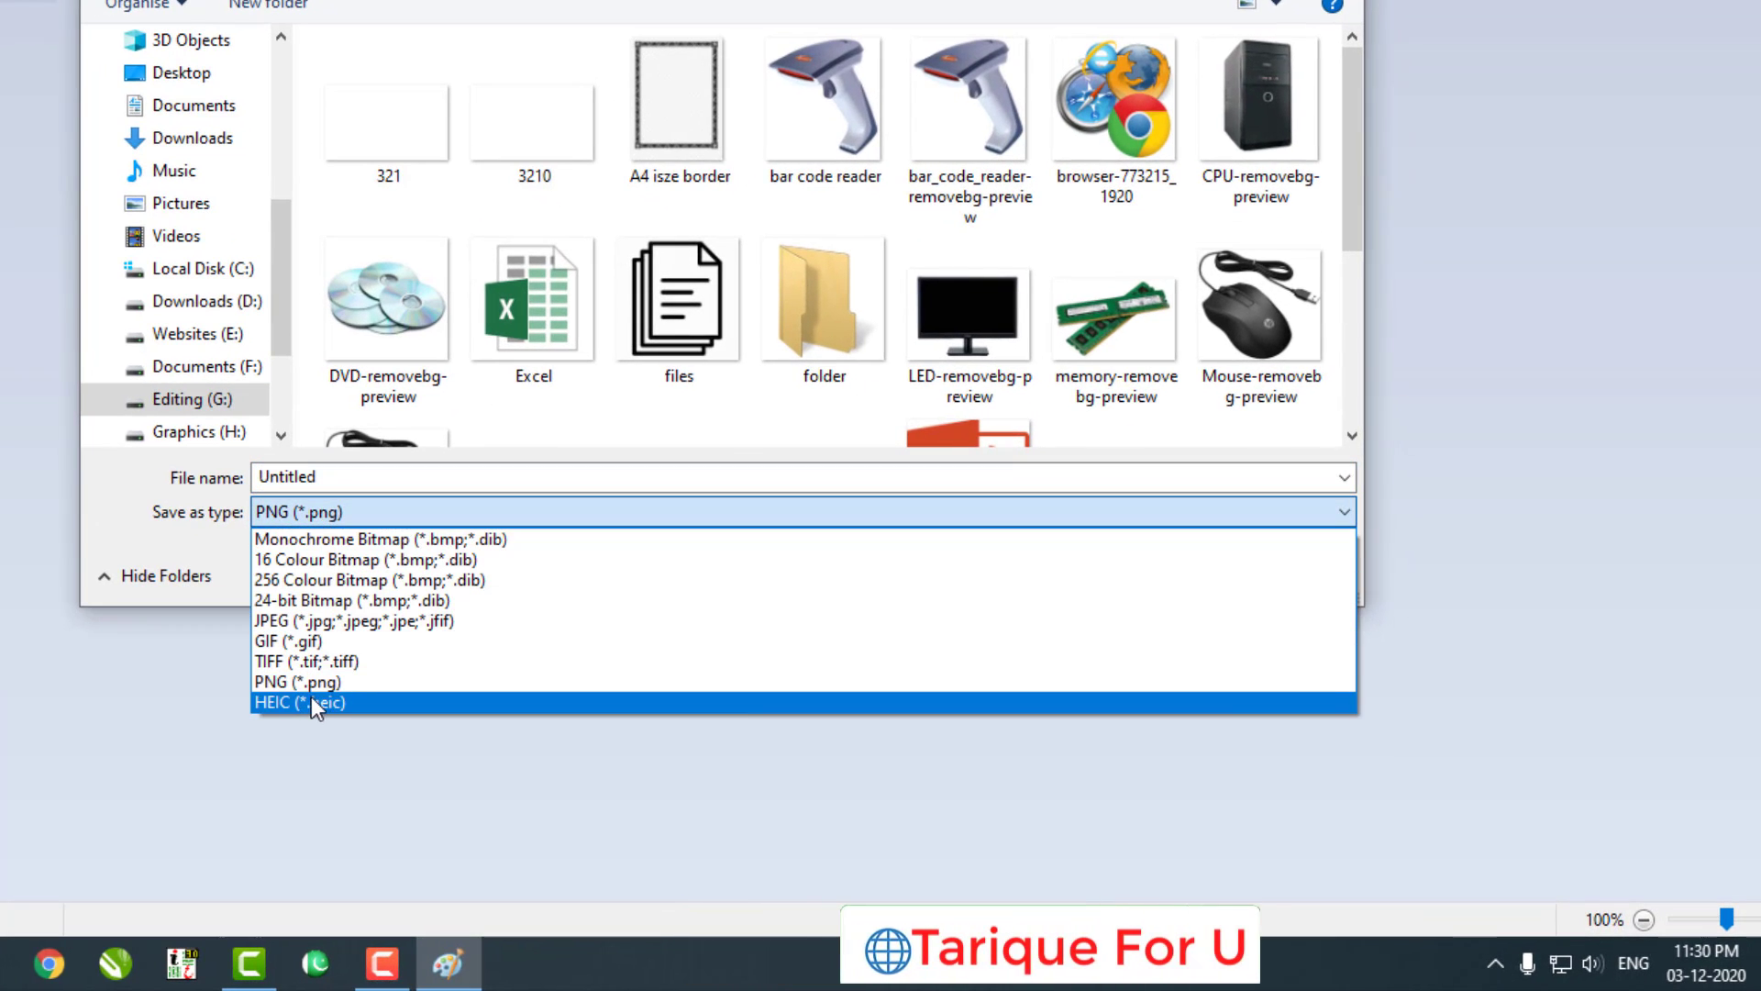
pyautogui.click(323, 620)
pyautogui.click(353, 475)
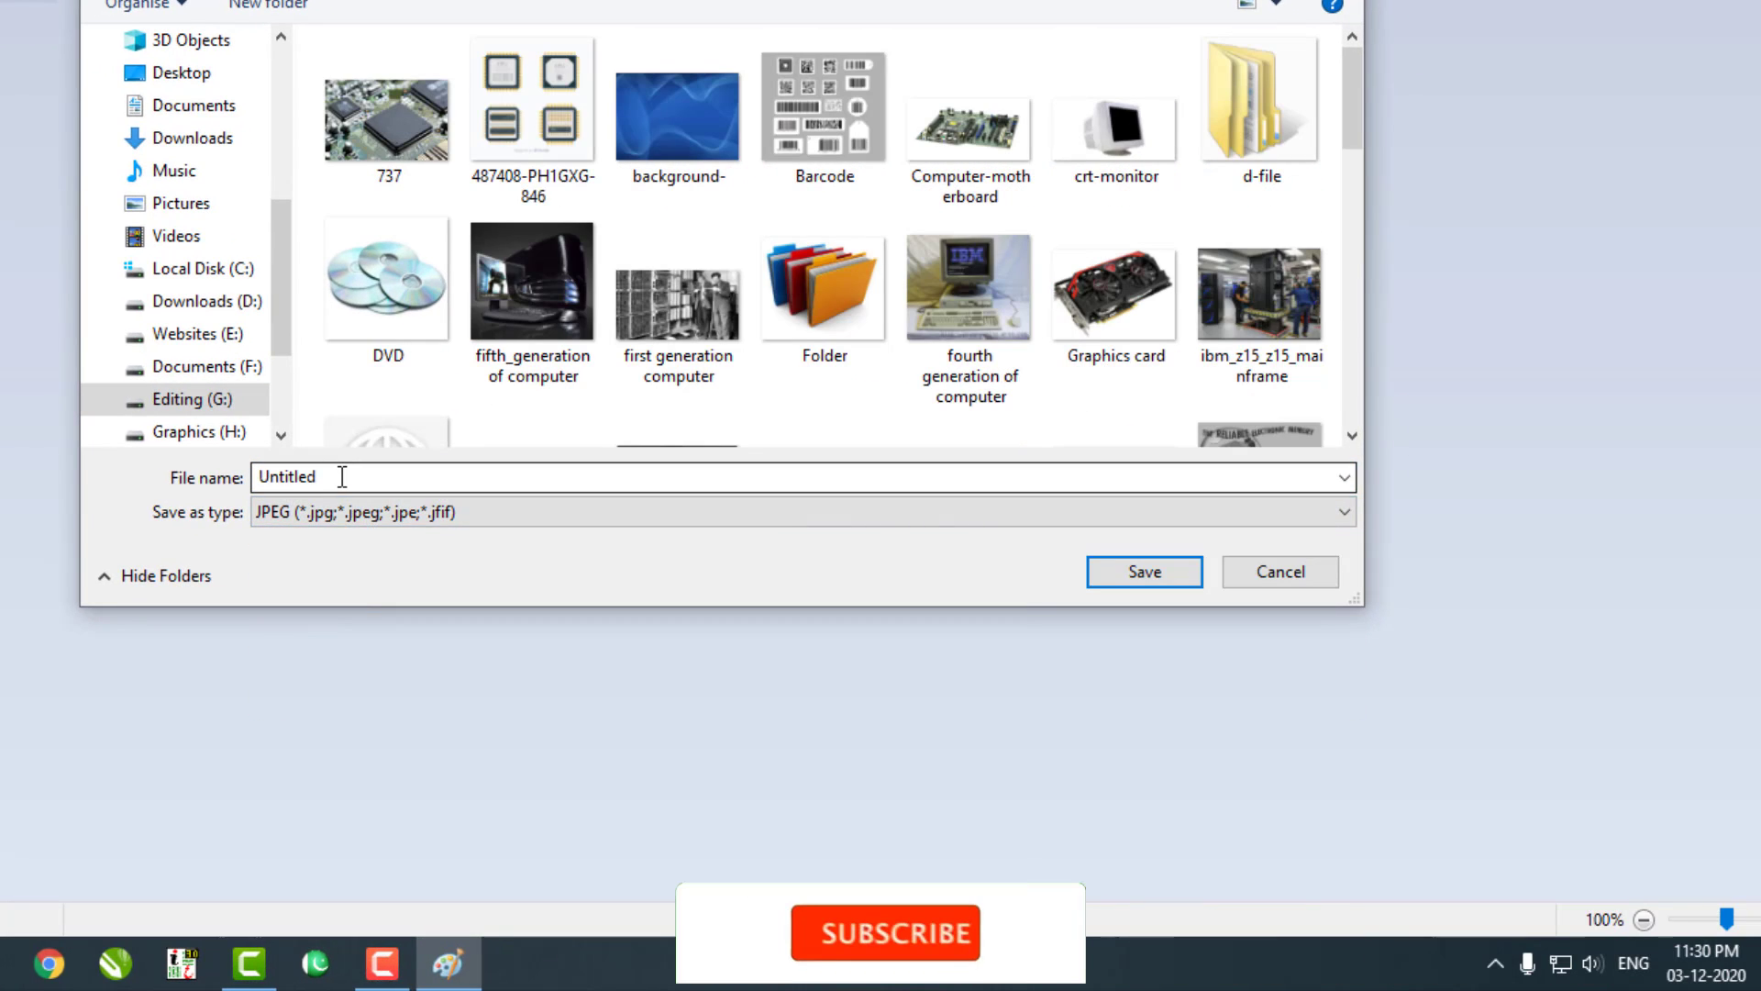
pyautogui.doubleClick(341, 476)
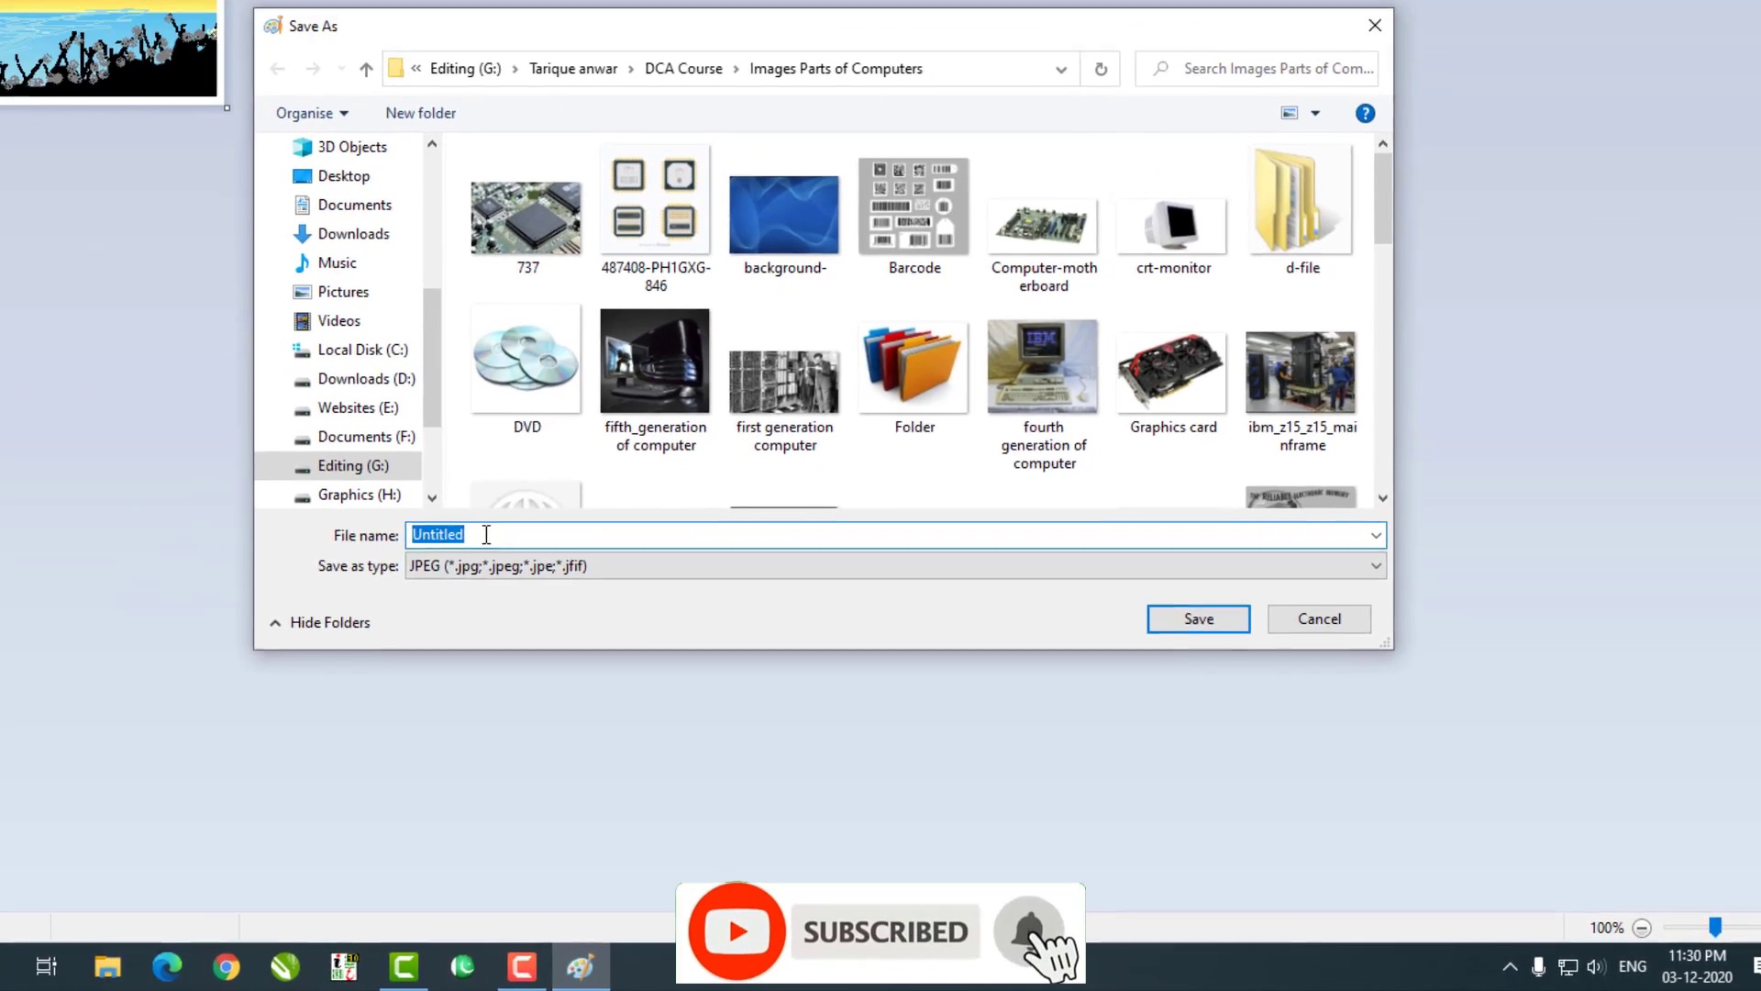
pyautogui.write('MS')
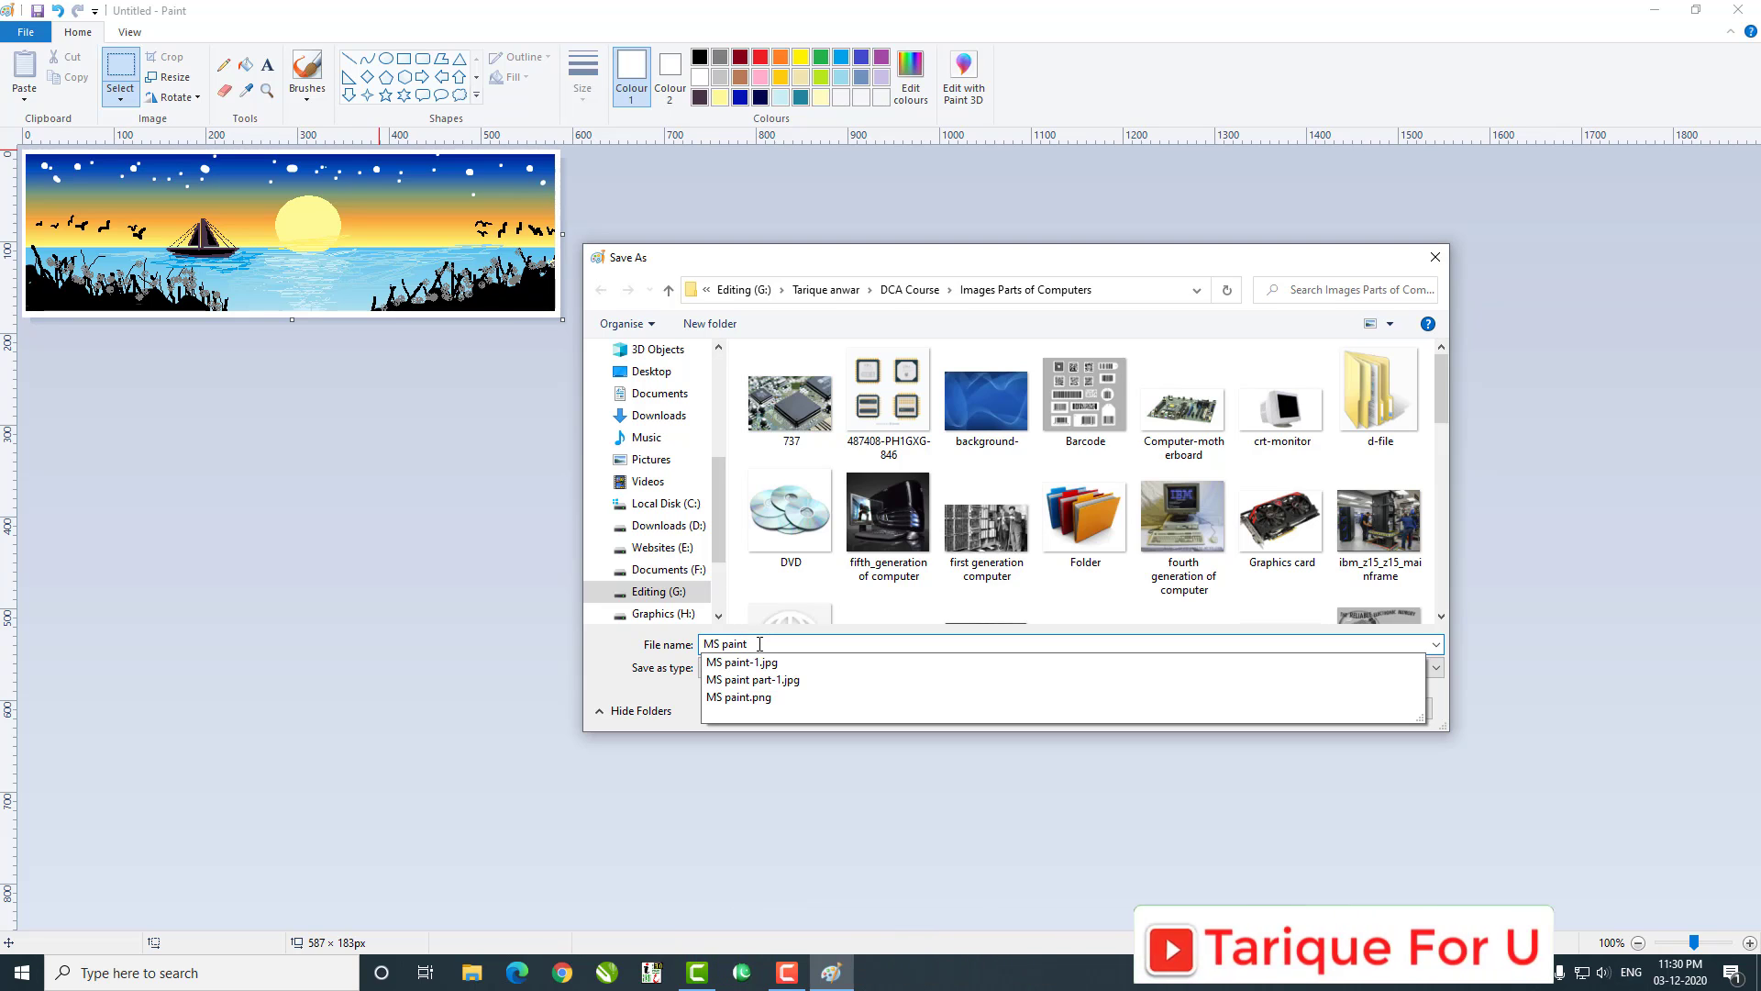
pyautogui.write('paint ')
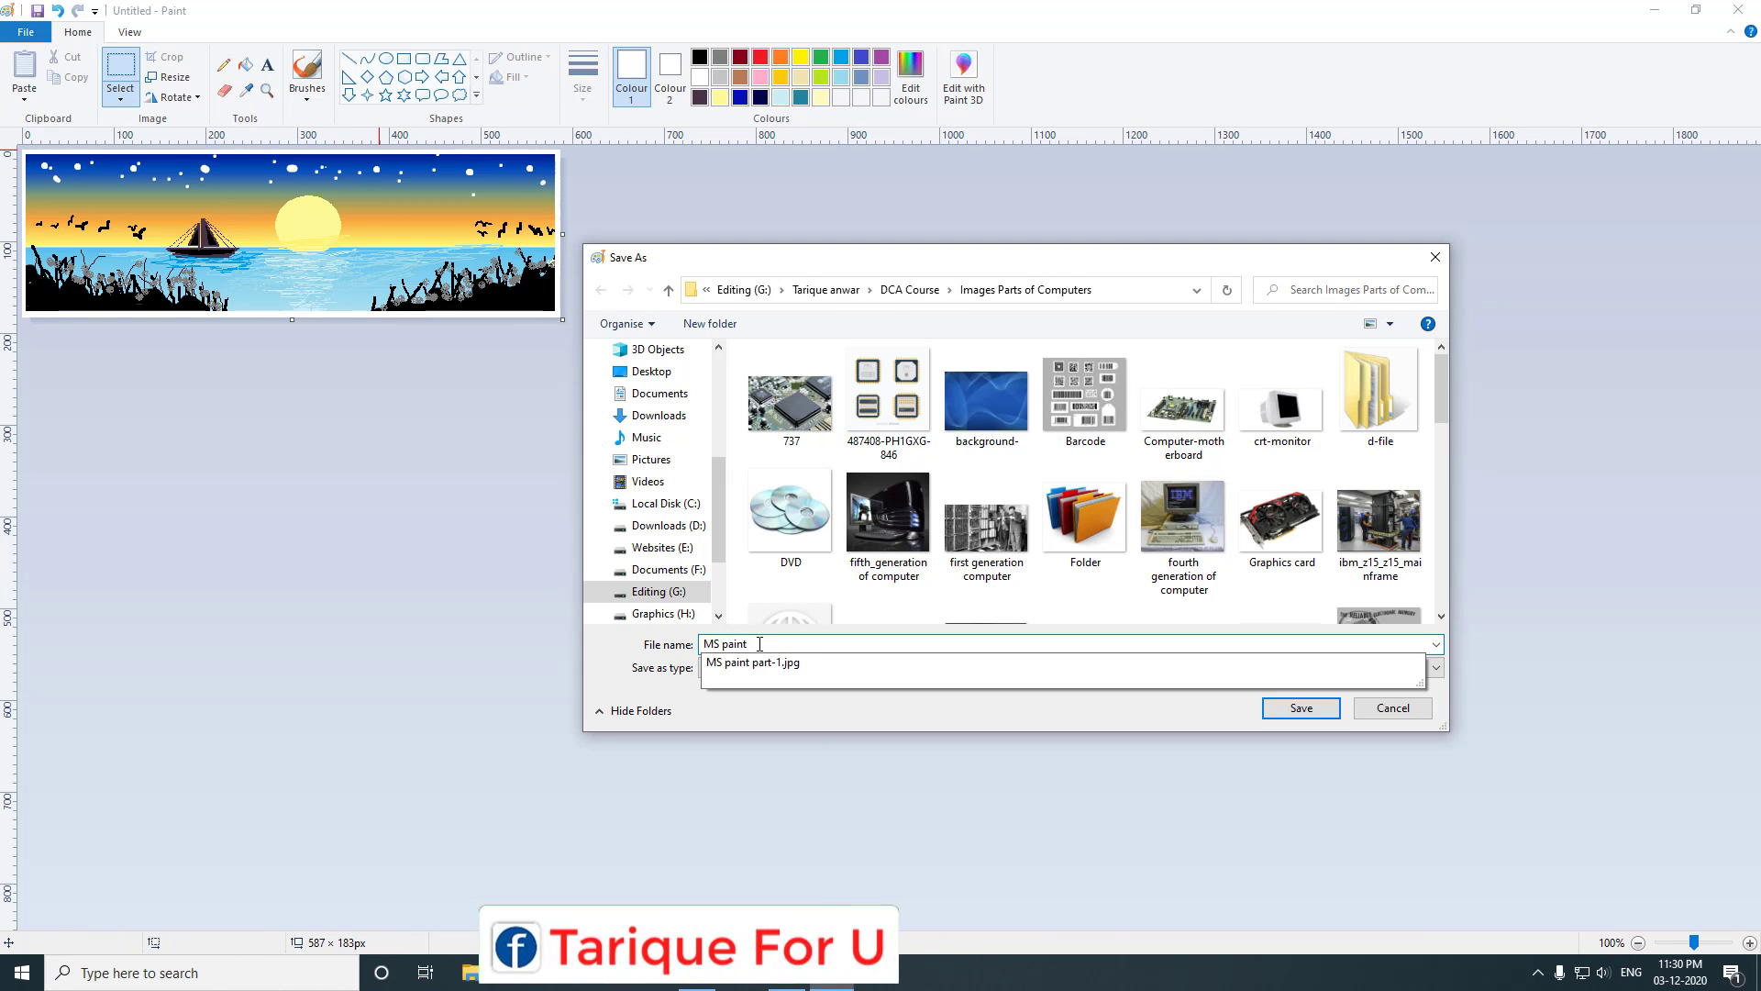
pyautogui.write('image')
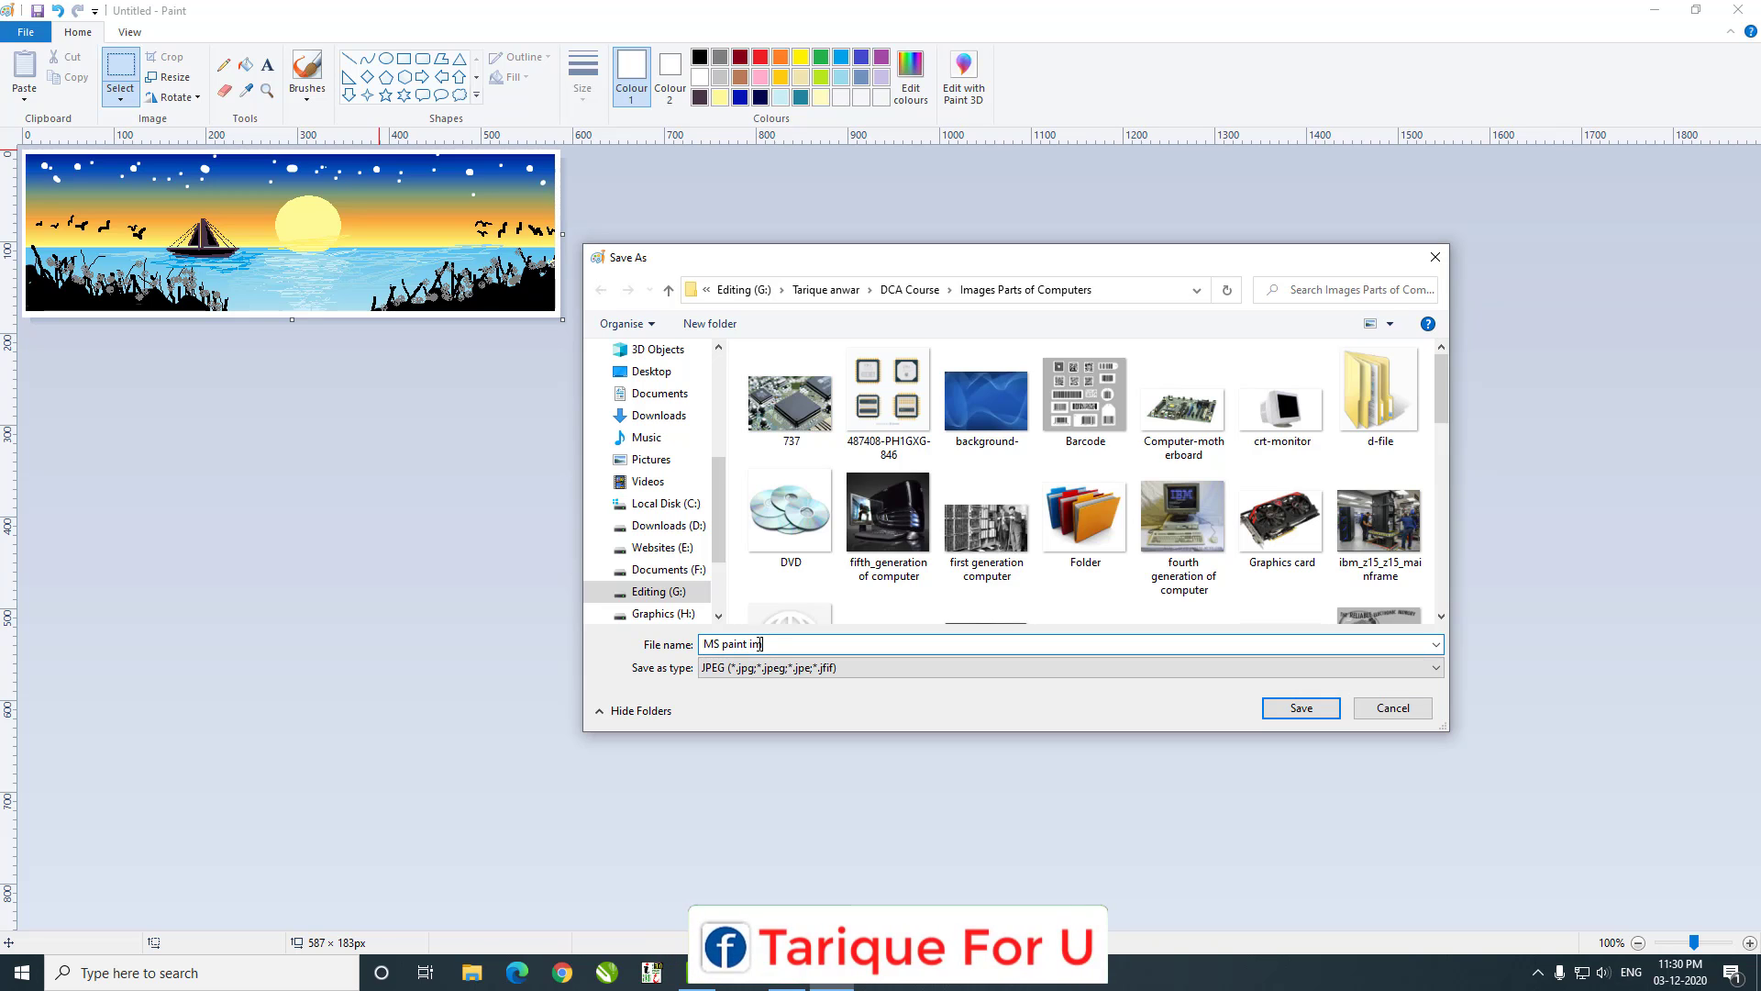
pyautogui.click(1299, 709)
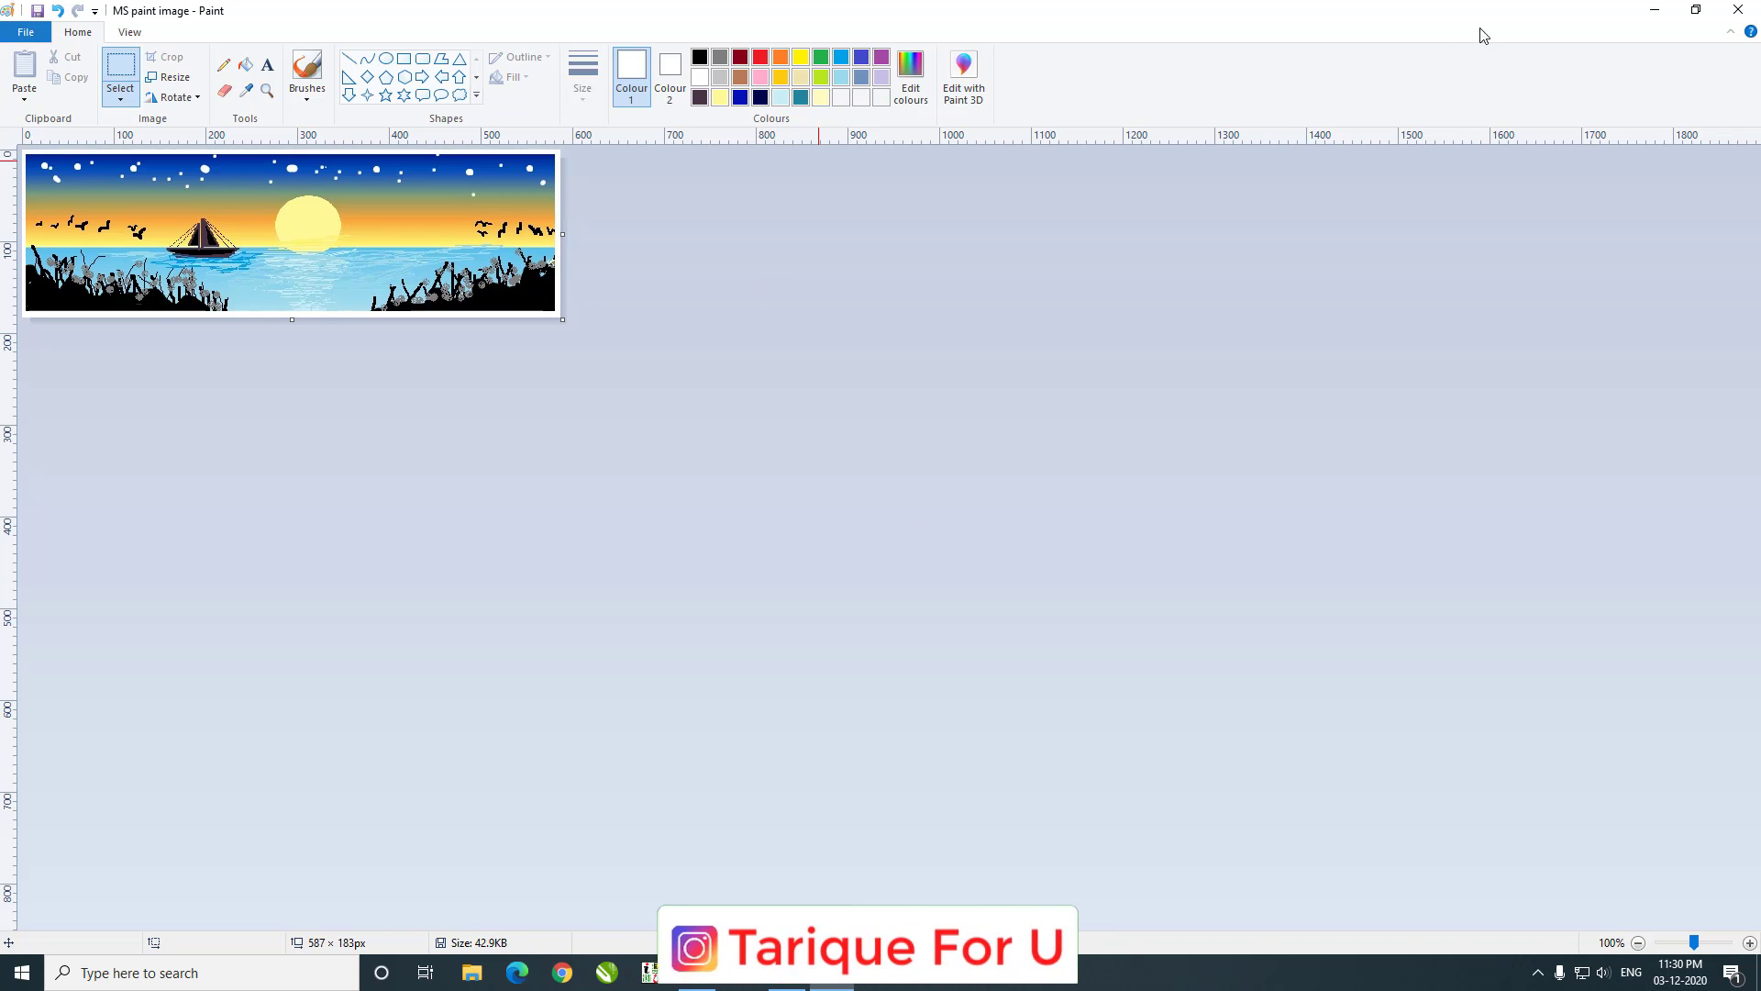
# Minimise the painting's window, switch to File Explorer and open the Editing (G:) drive
pyautogui.click(1651, 11)
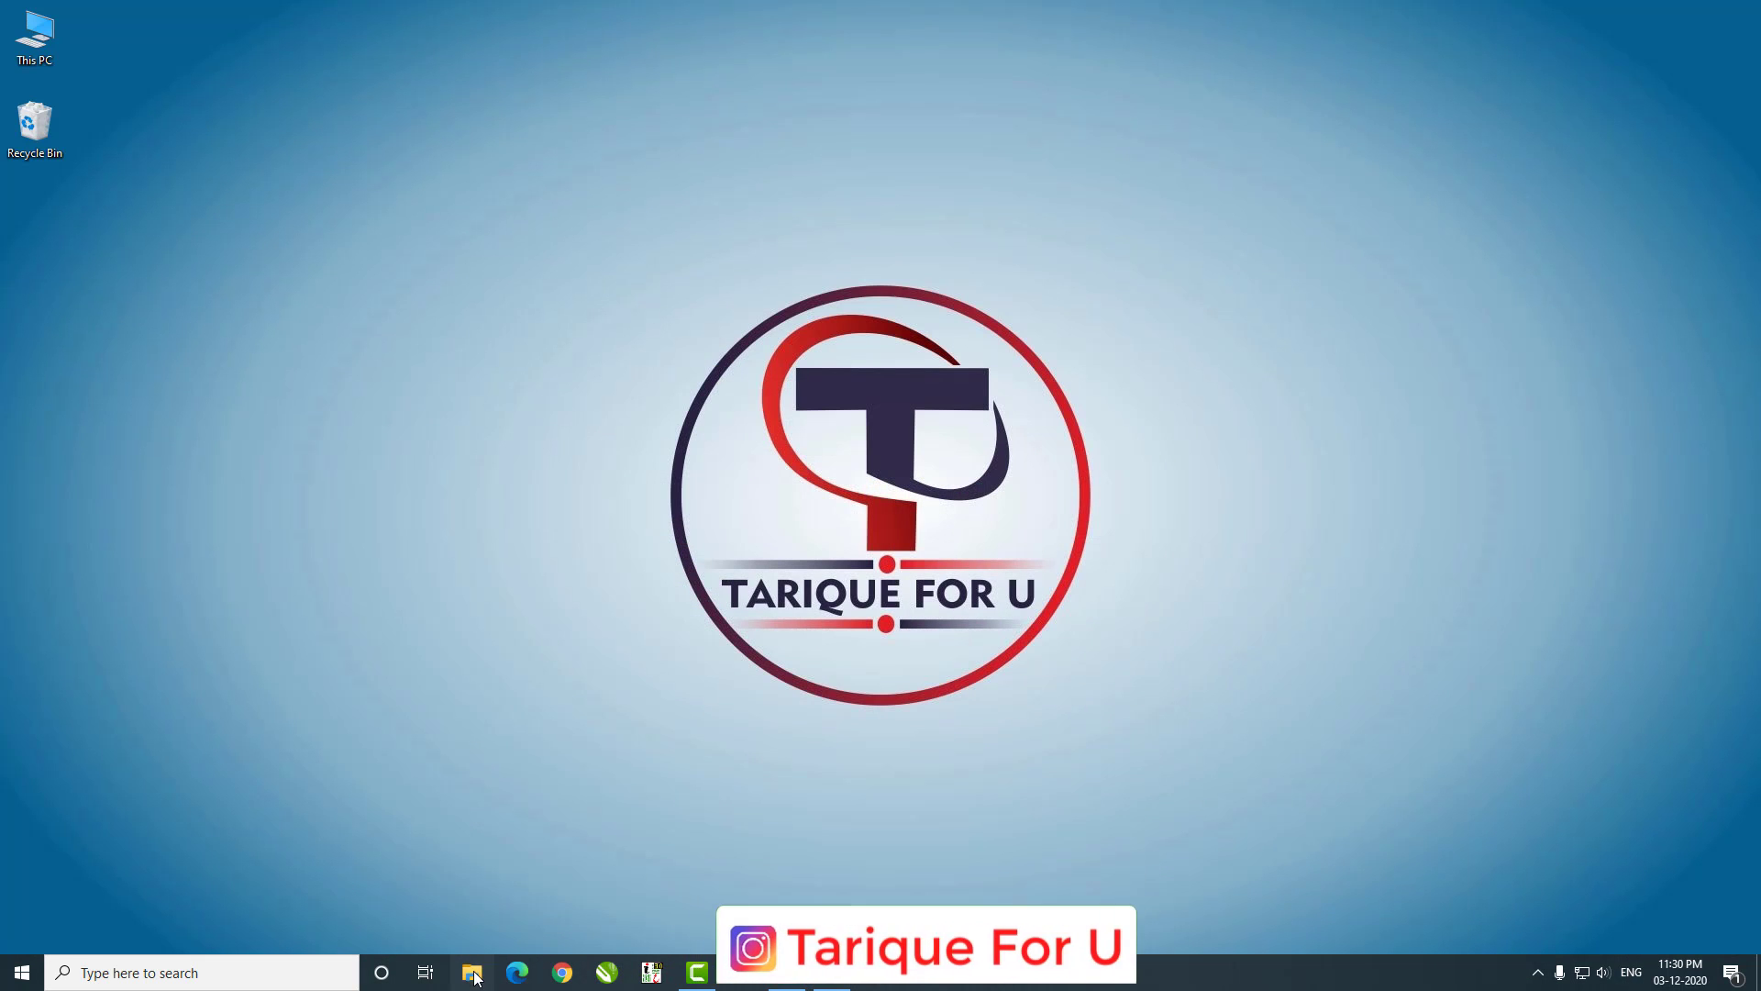
pyautogui.press('super+e')
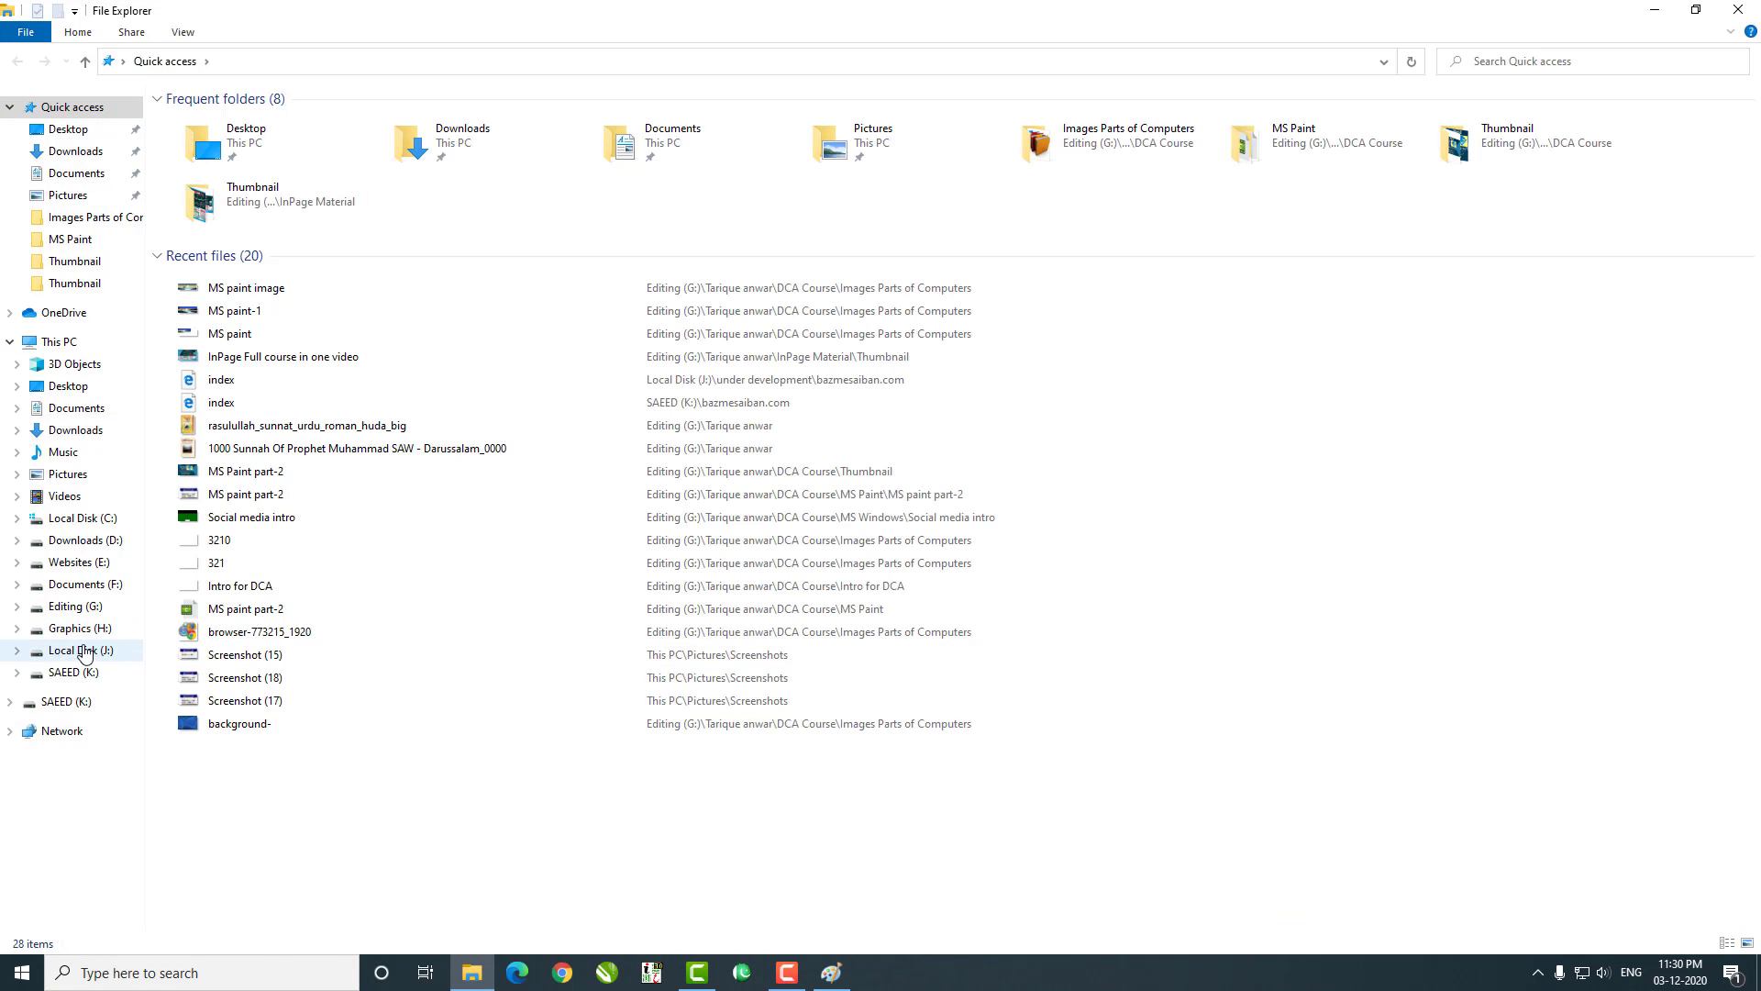
pyautogui.click(72, 610)
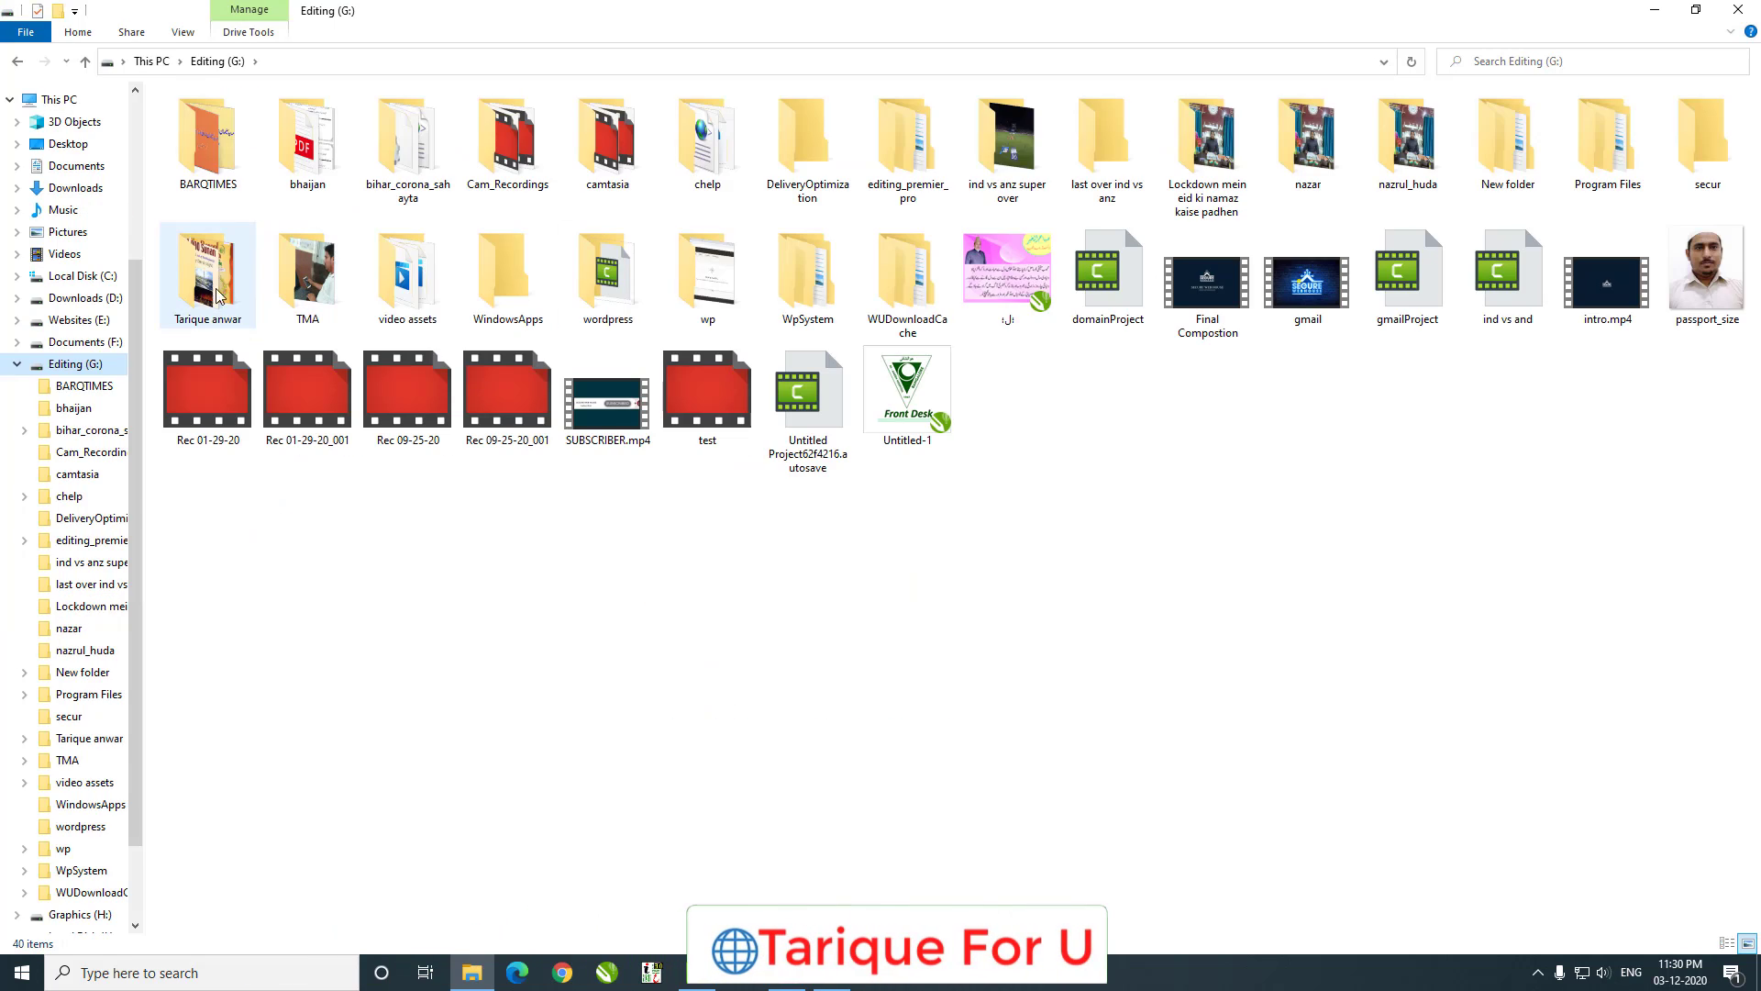